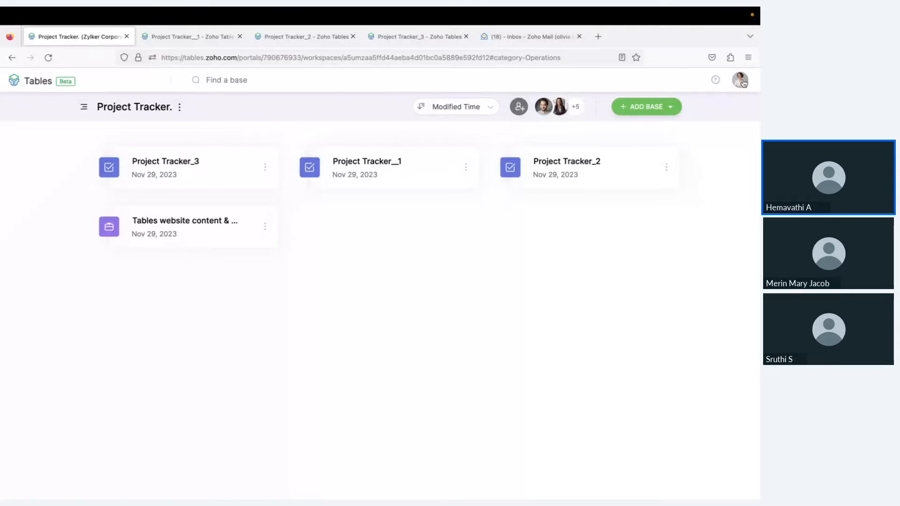
Check the signed-in account and portal, then browse and close the list of workspaces
{"action": "left_click", "coordinate": [743, 81]}
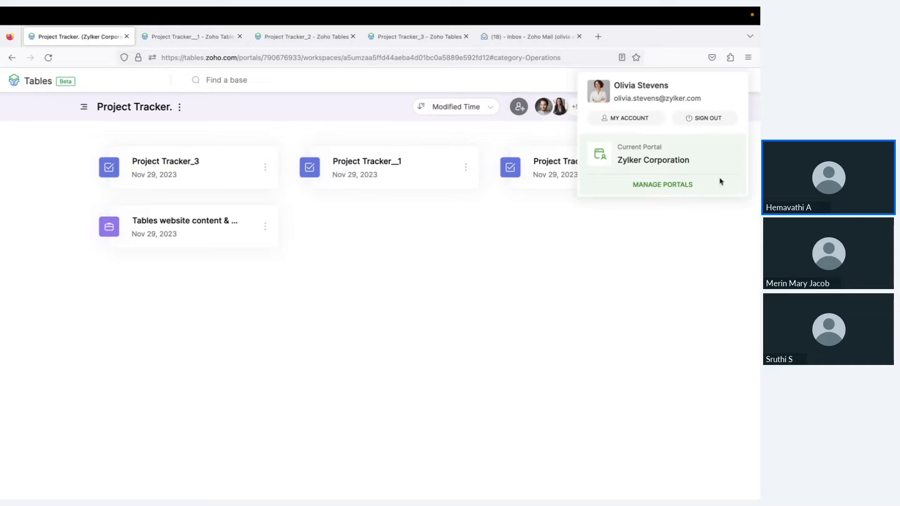
{"action": "left_click", "coordinate": [396, 253]}
{"action": "left_click", "coordinate": [84, 107]}
{"action": "scroll", "coordinate": [108, 187], "scroll_direction": "down", "scroll_amount": 5}
{"action": "scroll", "coordinate": [110, 181], "scroll_direction": "up", "scroll_amount": 10}
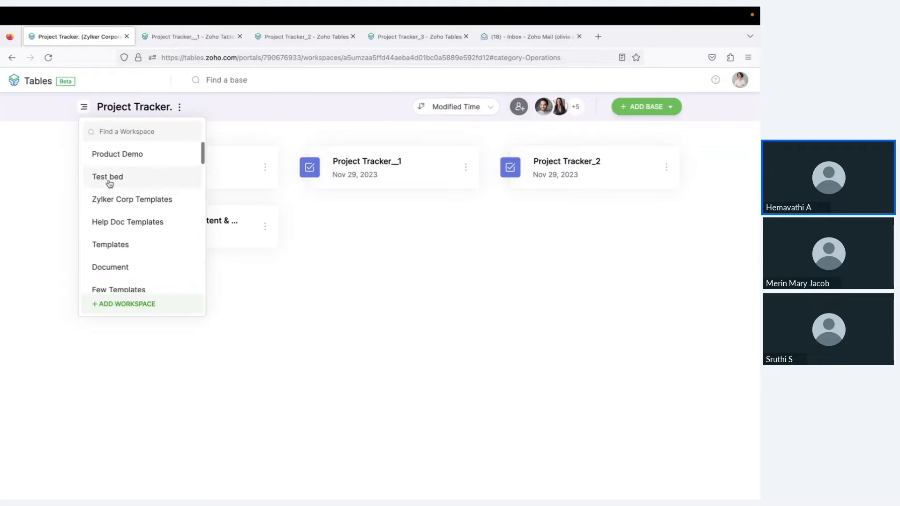
{"action": "scroll", "coordinate": [123, 197], "scroll_direction": "down", "scroll_amount": 5}
{"action": "scroll", "coordinate": [116, 208], "scroll_direction": "down", "scroll_amount": 5}
{"action": "scroll", "coordinate": [117, 208], "scroll_direction": "up", "scroll_amount": 10}
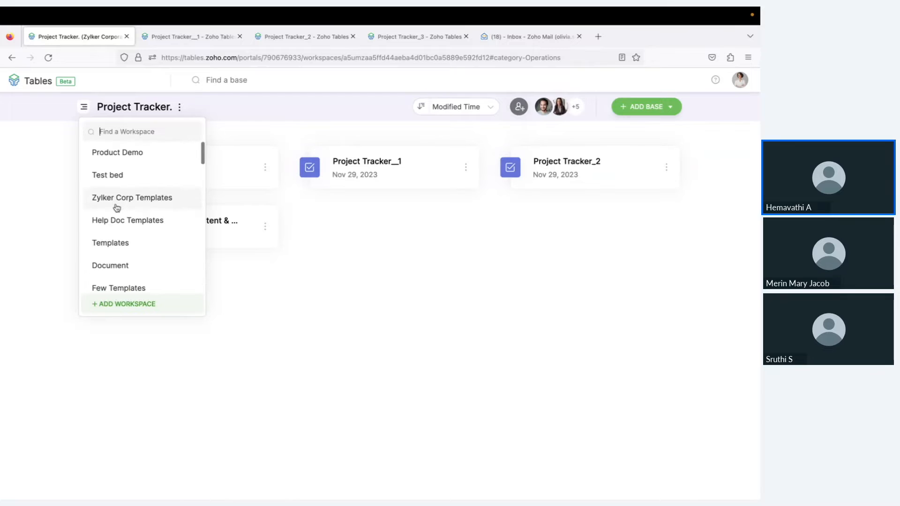
{"action": "scroll", "coordinate": [116, 207], "scroll_direction": "down", "scroll_amount": 1}
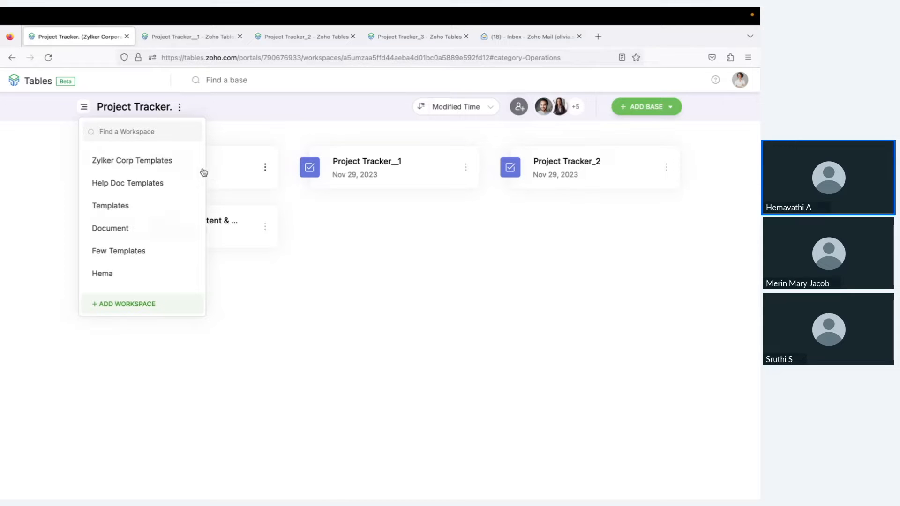
{"action": "left_click", "coordinate": [303, 276]}
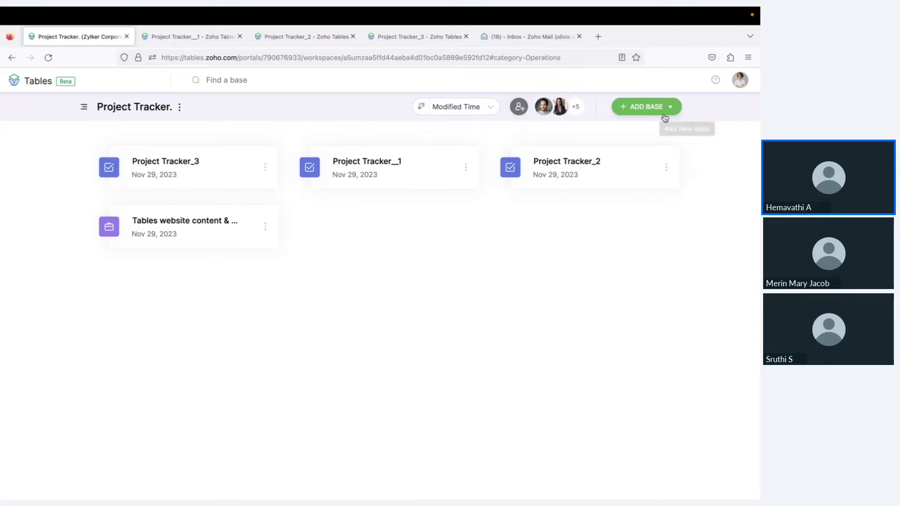
Look over the add-base options, dismiss them, and switch to the Project Tracker__1 base
{"action": "left_click", "coordinate": [675, 106]}
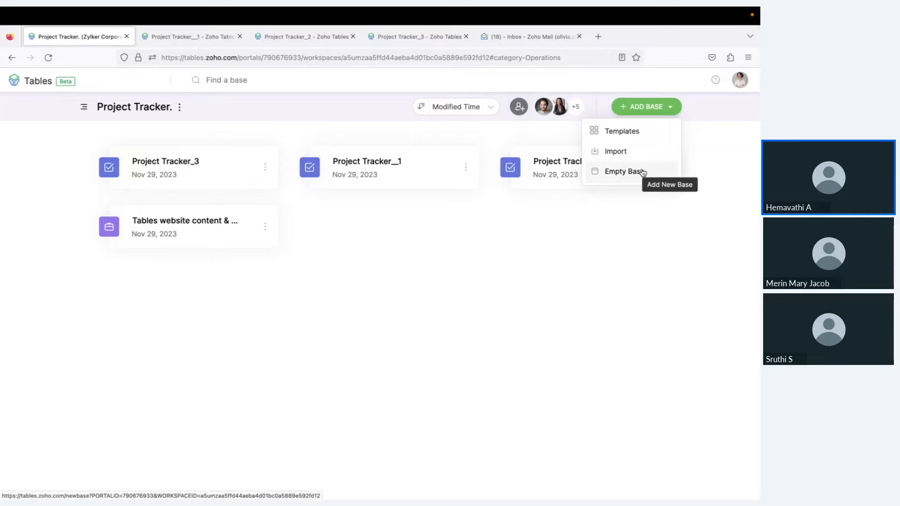
{"action": "left_click", "coordinate": [466, 270]}
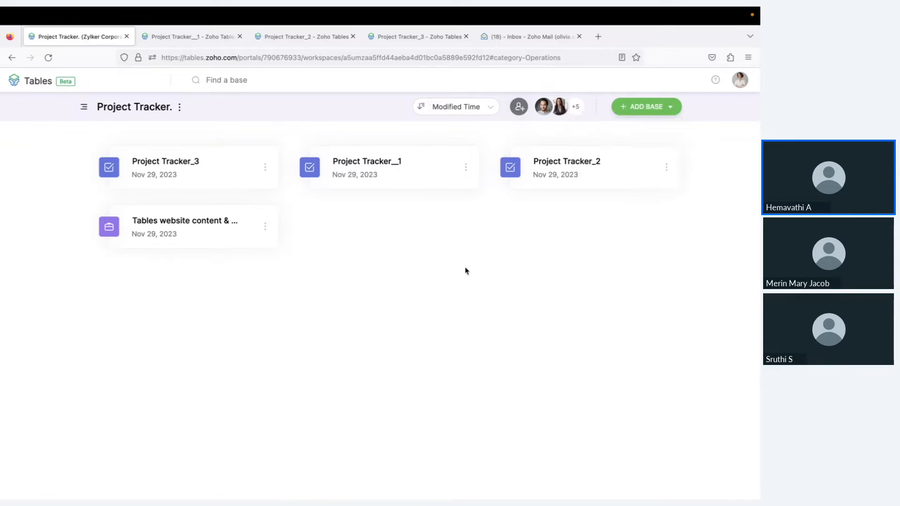
{"action": "left_click", "coordinate": [177, 41]}
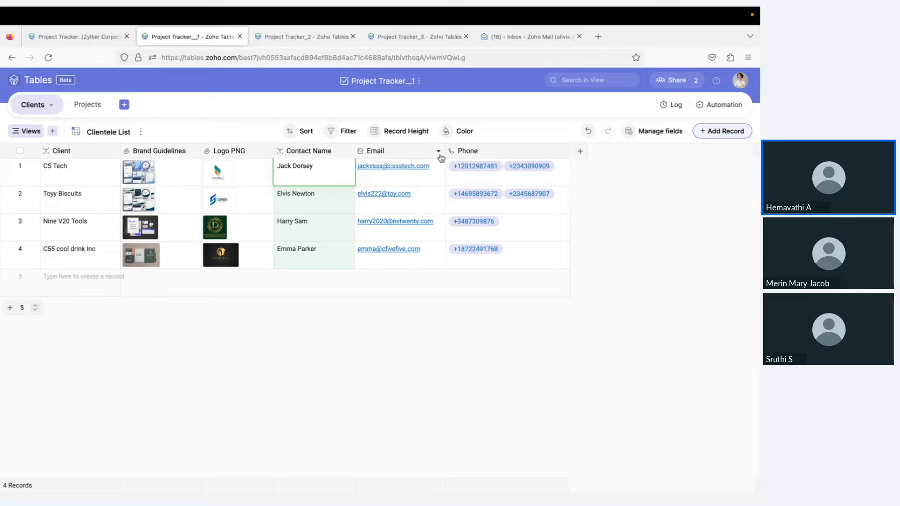
Browse the field types available for a new column without adding one
{"action": "left_click", "coordinate": [584, 151]}
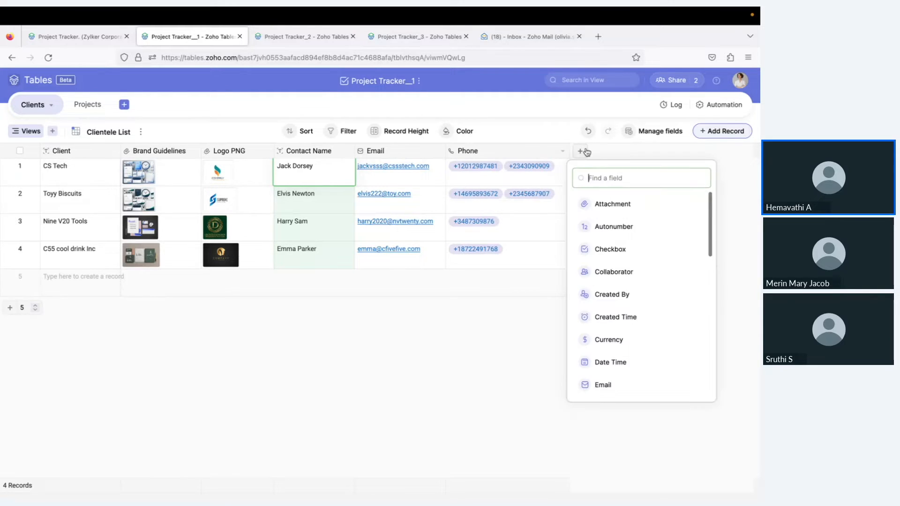
{"action": "scroll", "coordinate": [608, 329], "scroll_direction": "down", "scroll_amount": 3}
{"action": "scroll", "coordinate": [608, 331], "scroll_direction": "down", "scroll_amount": 3}
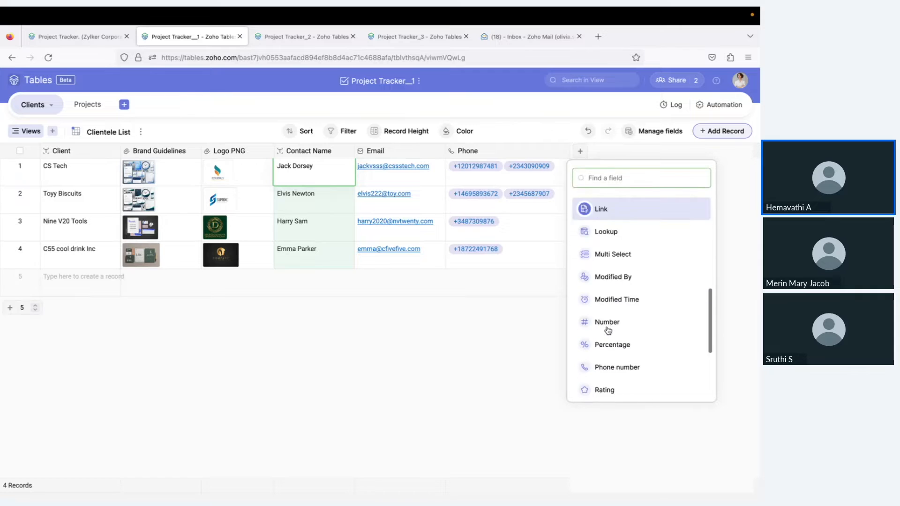
{"action": "scroll", "coordinate": [608, 331], "scroll_direction": "up", "scroll_amount": 3}
{"action": "scroll", "coordinate": [608, 330], "scroll_direction": "up", "scroll_amount": 3}
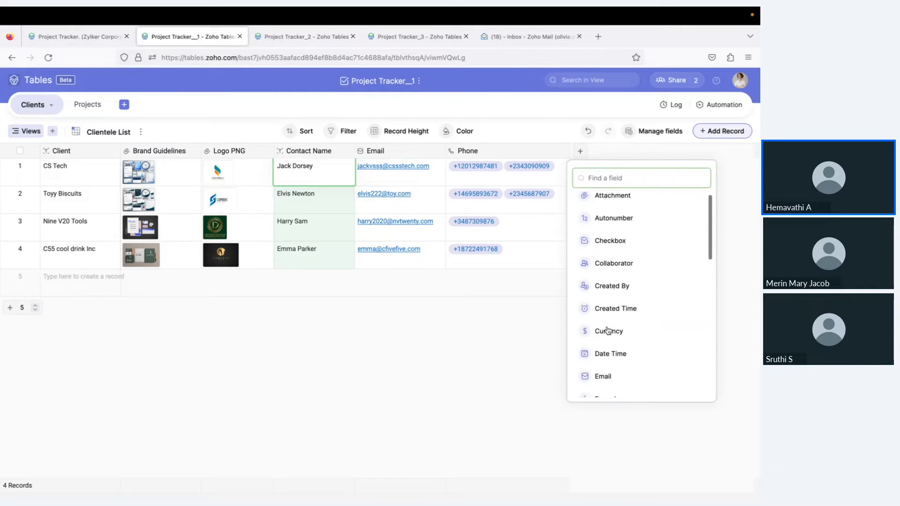
{"action": "scroll", "coordinate": [608, 331], "scroll_direction": "down", "scroll_amount": 5}
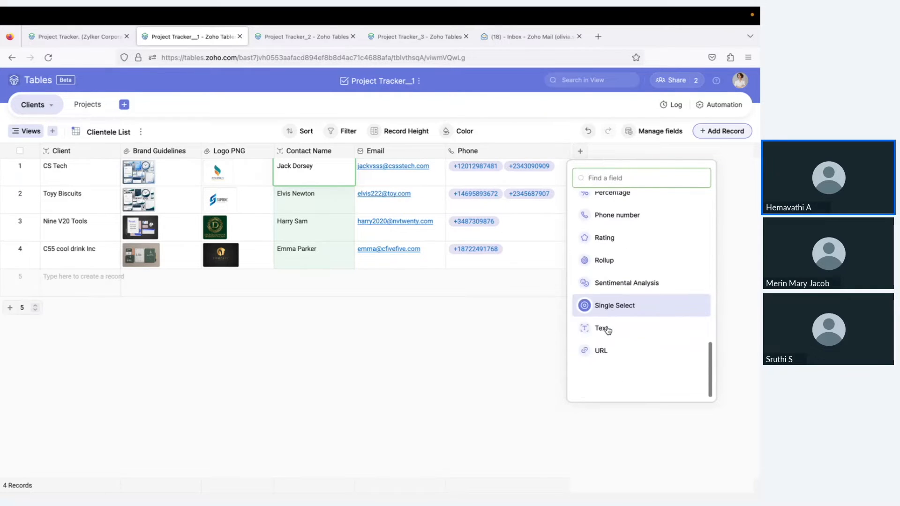
{"action": "scroll", "coordinate": [608, 331], "scroll_direction": "up", "scroll_amount": 1}
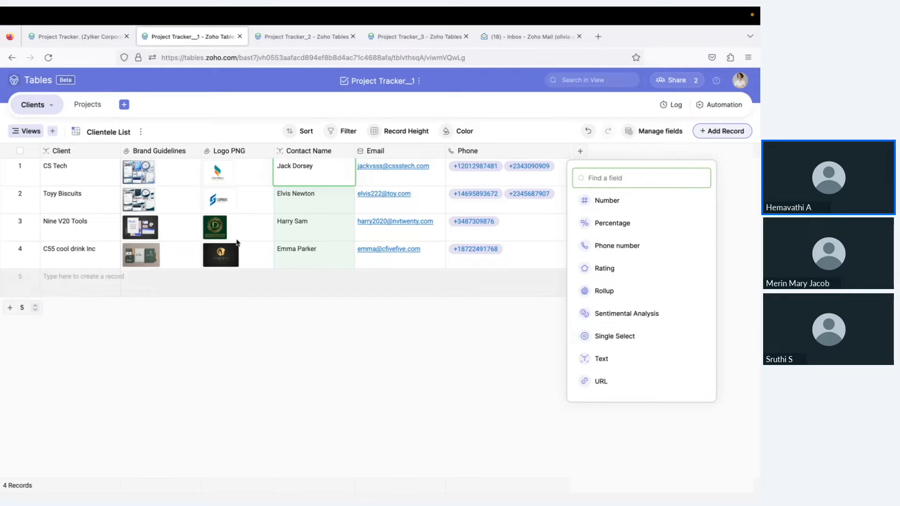
{"action": "left_click", "coordinate": [191, 120]}
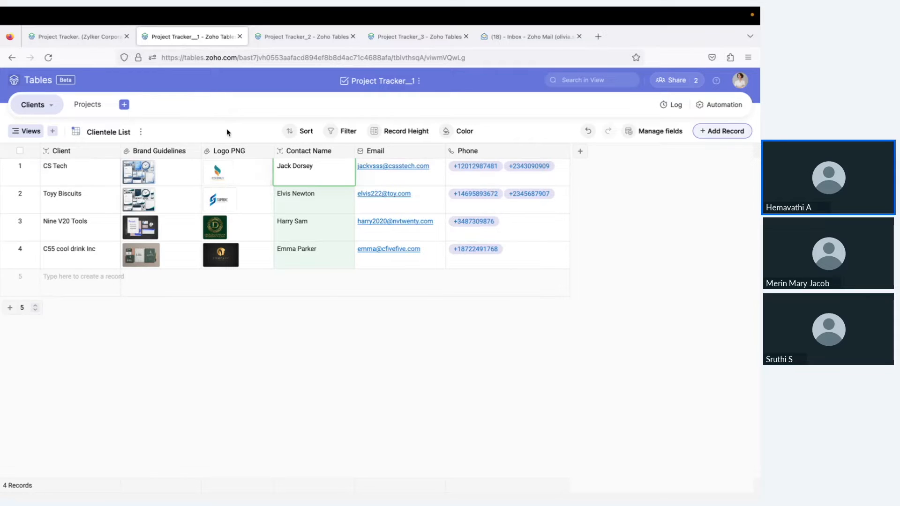
{"action": "left_click", "coordinate": [87, 106]}
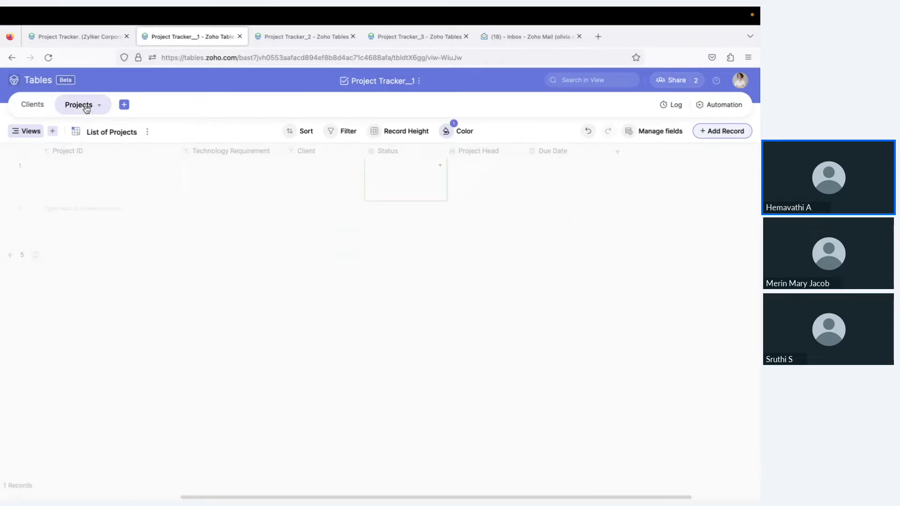
{"action": "left_click", "coordinate": [111, 192]}
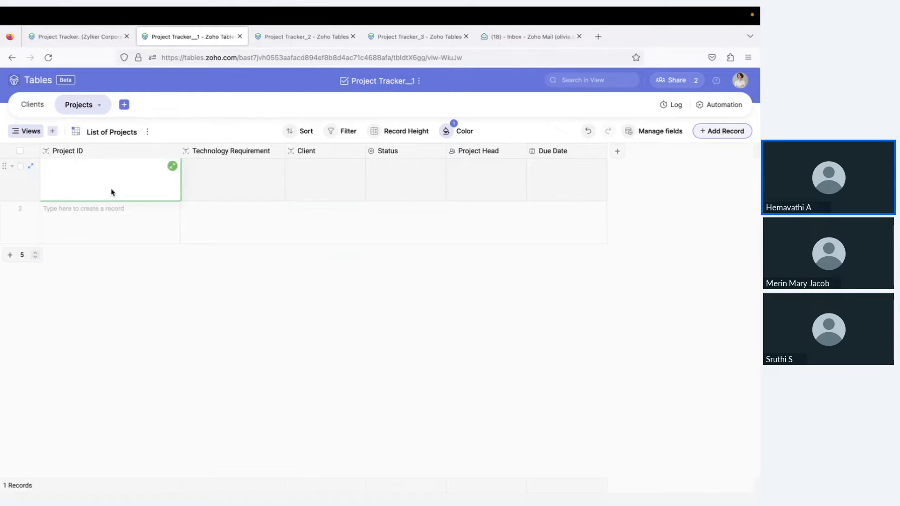
{"action": "left_click", "coordinate": [240, 184]}
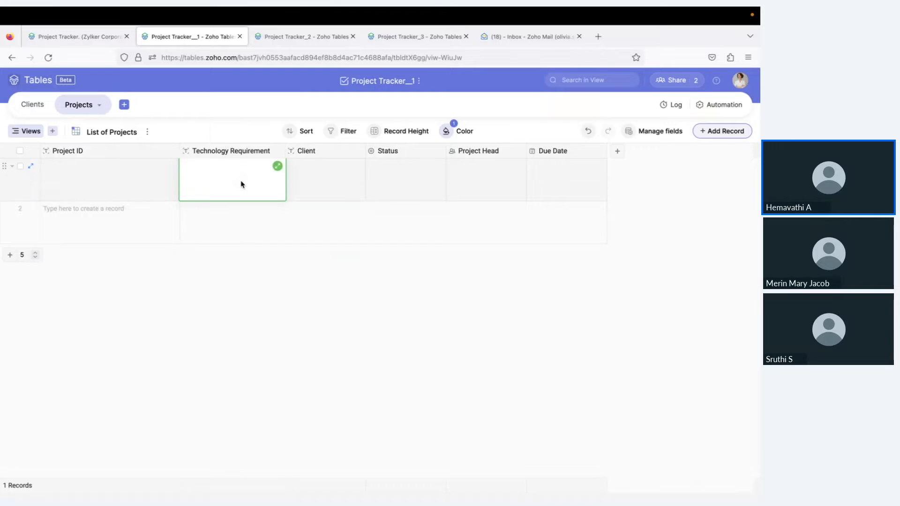
{"action": "left_click", "coordinate": [105, 173]}
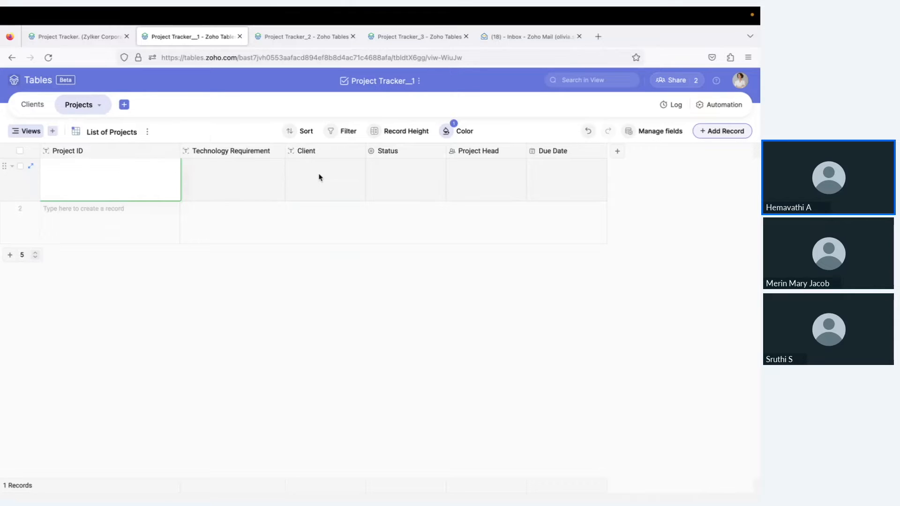
{"action": "left_click", "coordinate": [413, 173]}
{"action": "left_click", "coordinate": [438, 153]}
{"action": "left_click", "coordinate": [401, 174]}
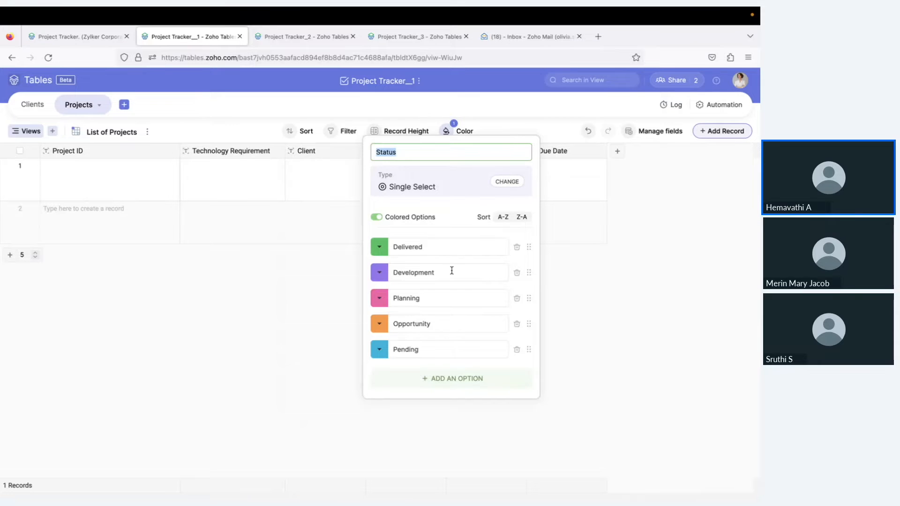
{"action": "left_click", "coordinate": [277, 317]}
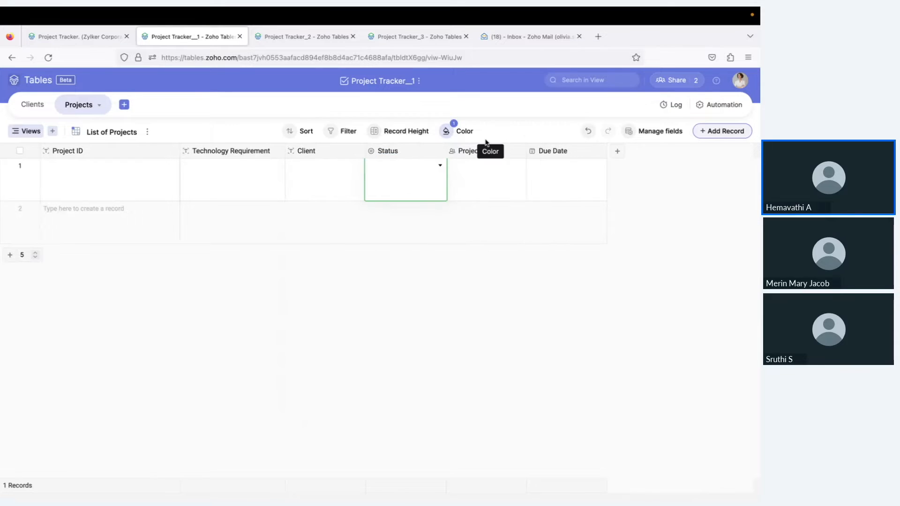
{"action": "left_click", "coordinate": [505, 164]}
{"action": "left_click", "coordinate": [517, 151]}
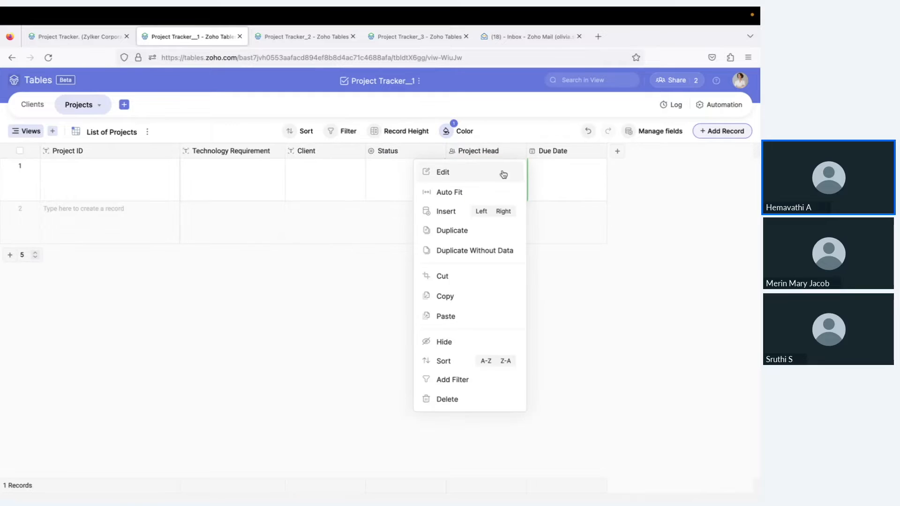
{"action": "left_click", "coordinate": [503, 175]}
{"action": "left_click", "coordinate": [483, 236]}
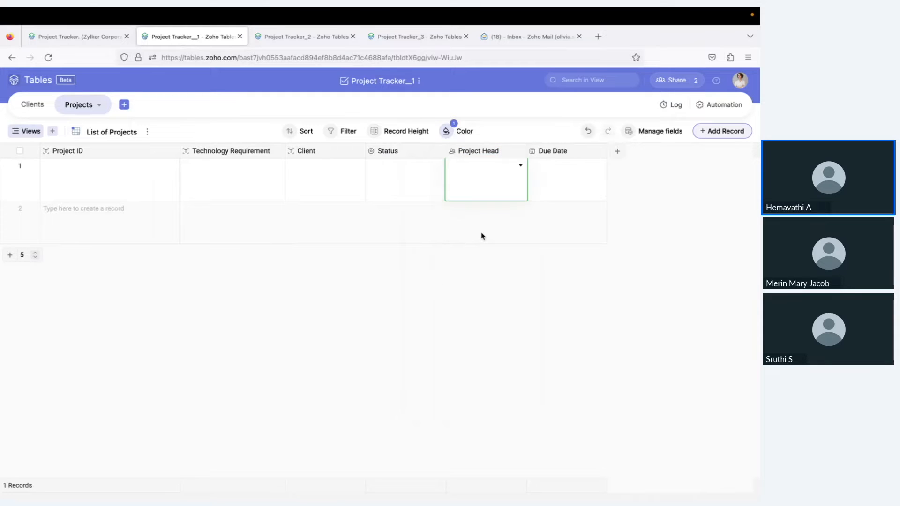
{"action": "left_click", "coordinate": [104, 171]}
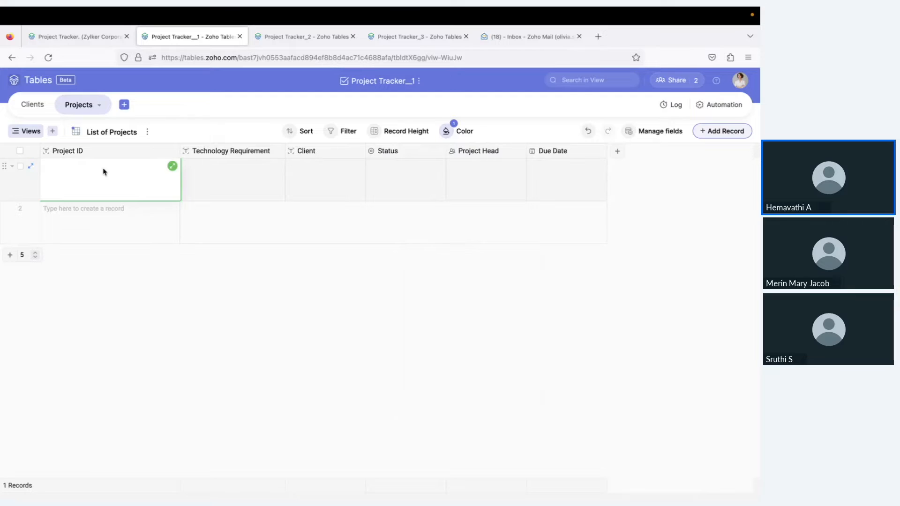
Change the Project ID field's type to Formula
{"action": "left_click", "coordinate": [171, 152]}
{"action": "left_click", "coordinate": [144, 171]}
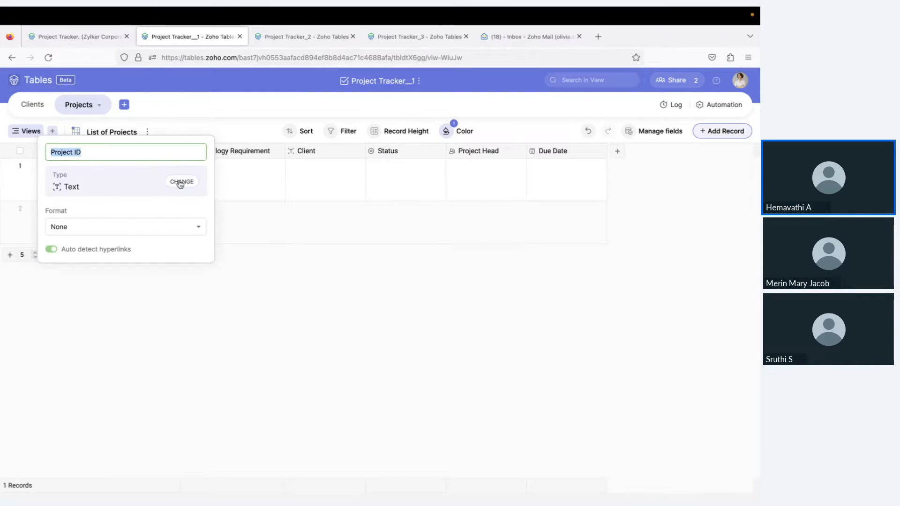
{"action": "left_click", "coordinate": [227, 213]}
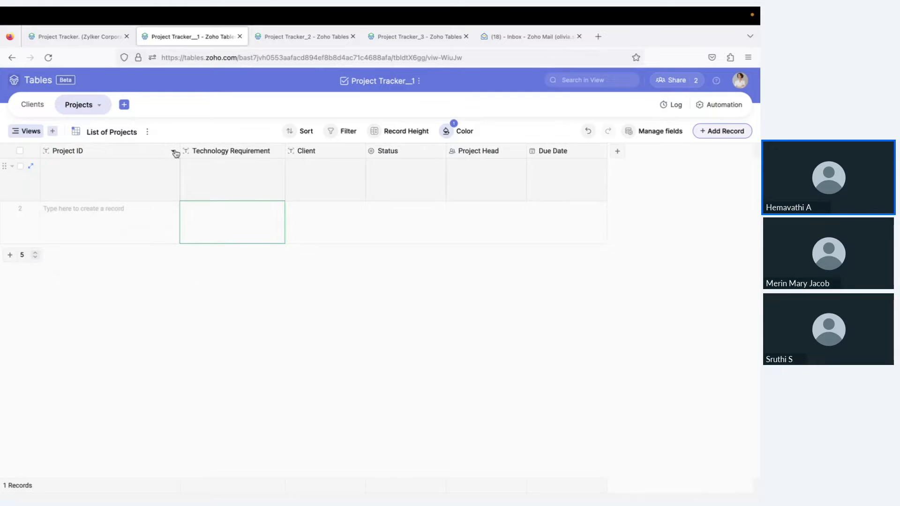
{"action": "left_click", "coordinate": [173, 152]}
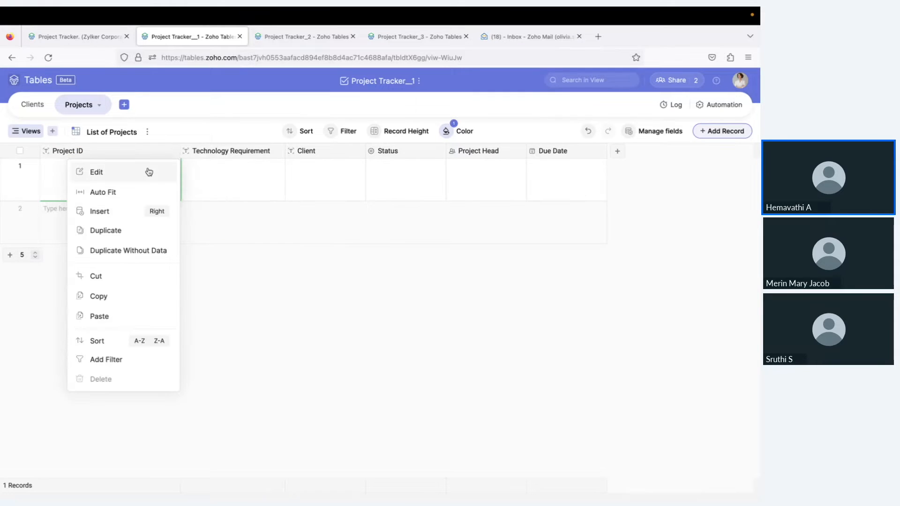
{"action": "left_click", "coordinate": [148, 172]}
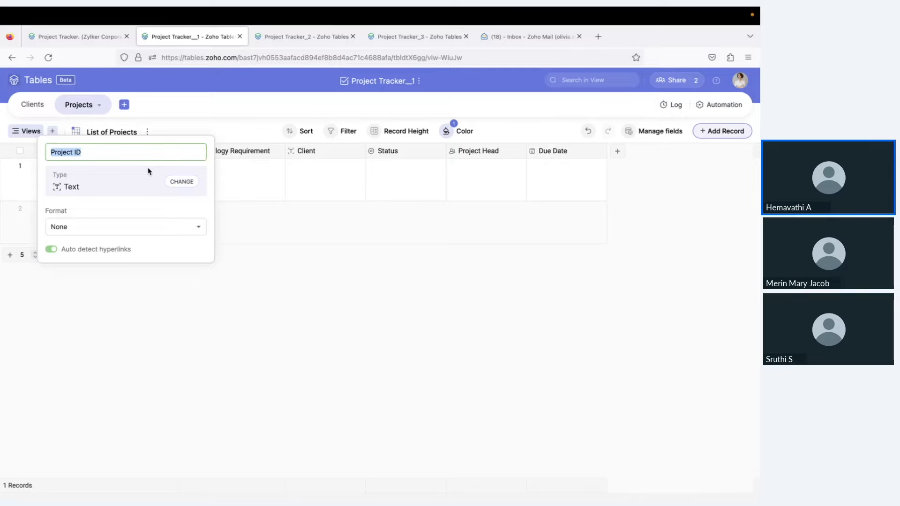
{"action": "left_click", "coordinate": [178, 186]}
{"action": "scroll", "coordinate": [102, 245], "scroll_direction": "down", "scroll_amount": 3}
{"action": "scroll", "coordinate": [102, 245], "scroll_direction": "up", "scroll_amount": 3}
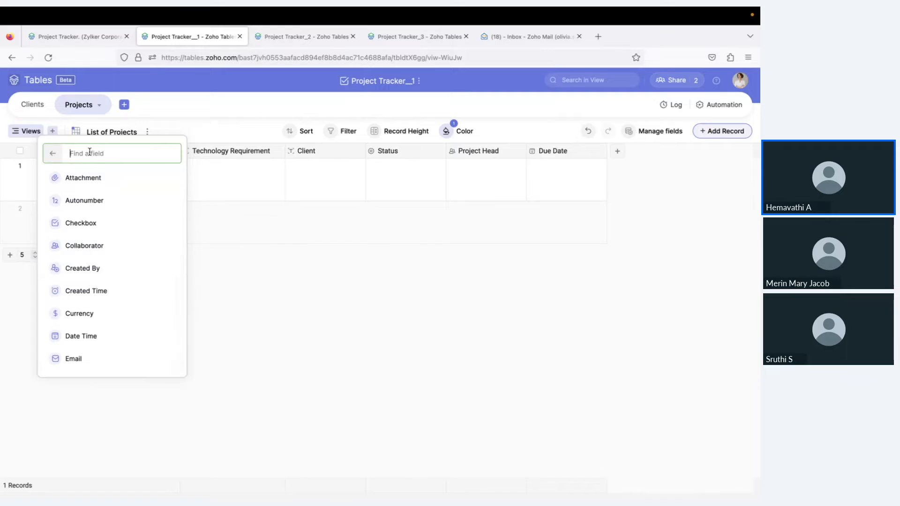
{"action": "type", "text": "fo"}
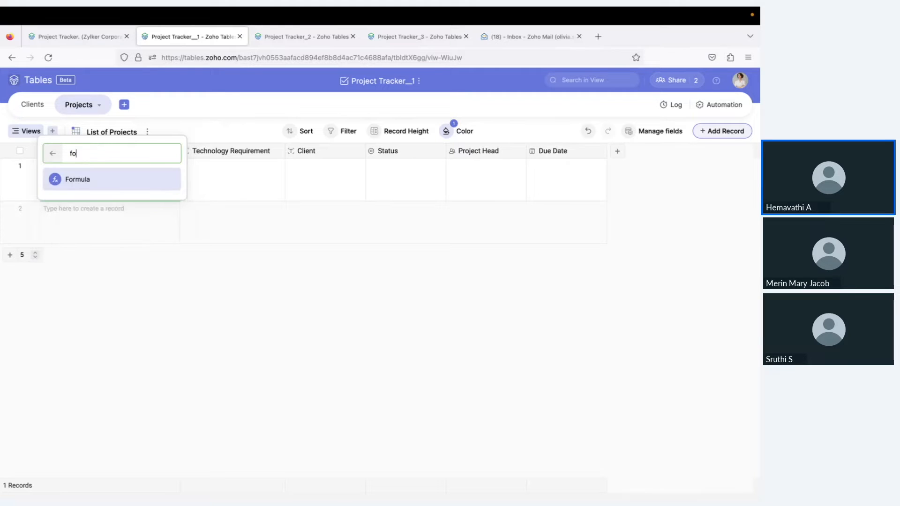
{"action": "left_click", "coordinate": [84, 181]}
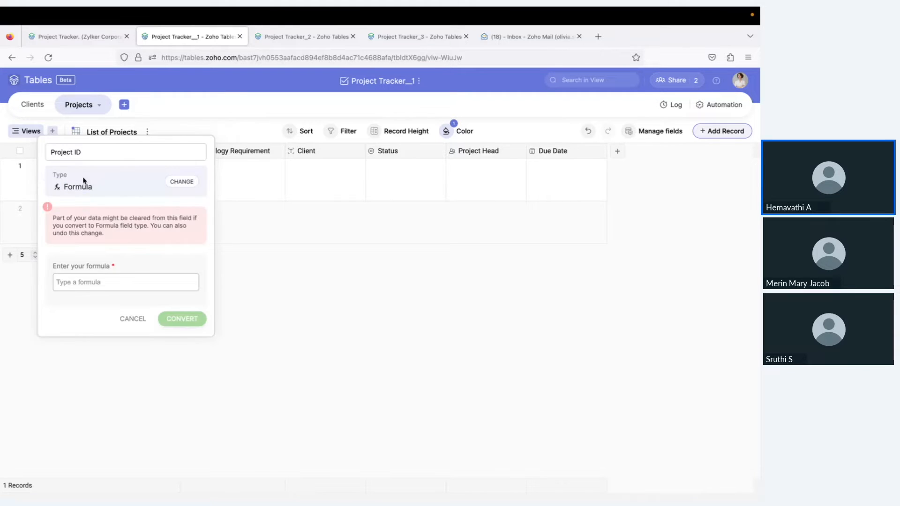
Enter the formula CONCATENATE( Client , "-", Technology Requirement ) and convert Project ID
{"action": "left_click", "coordinate": [99, 283]}
{"action": "type", "text": "con"}
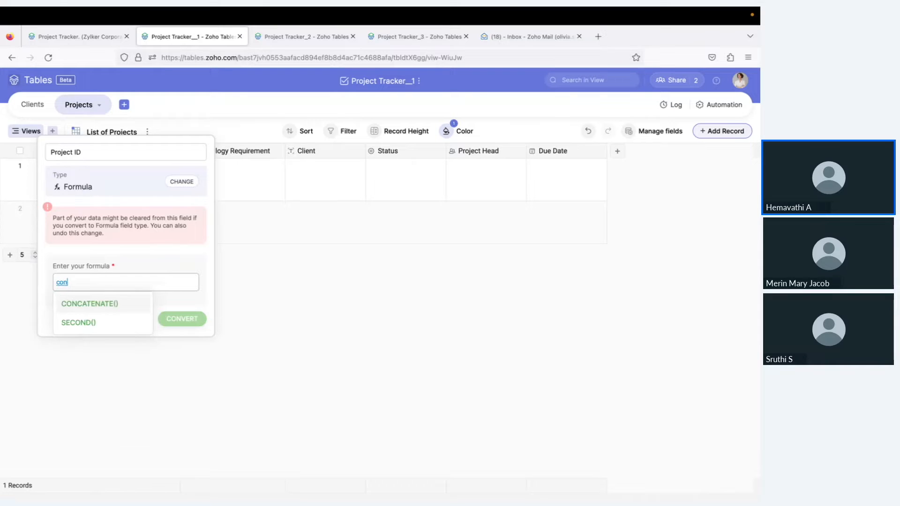
{"action": "left_click", "coordinate": [88, 307]}
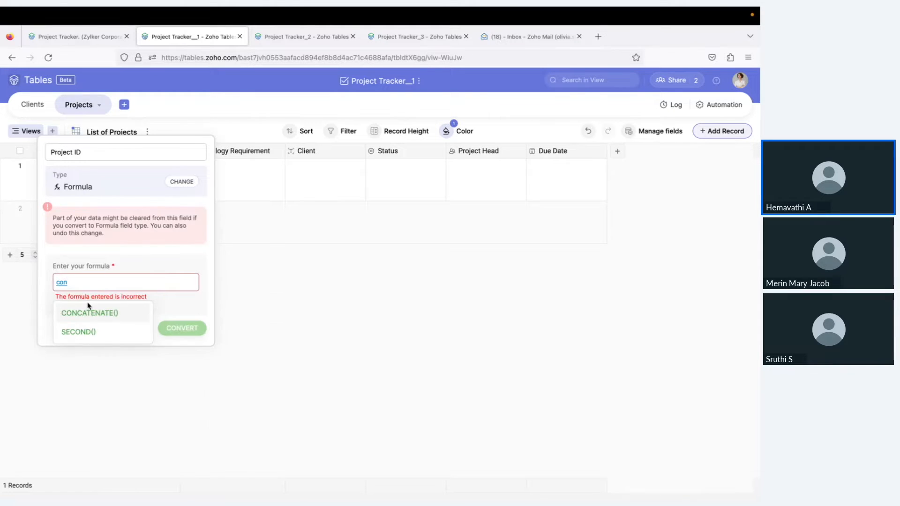
{"action": "left_click", "coordinate": [79, 280]}
{"action": "left_click", "coordinate": [95, 313]}
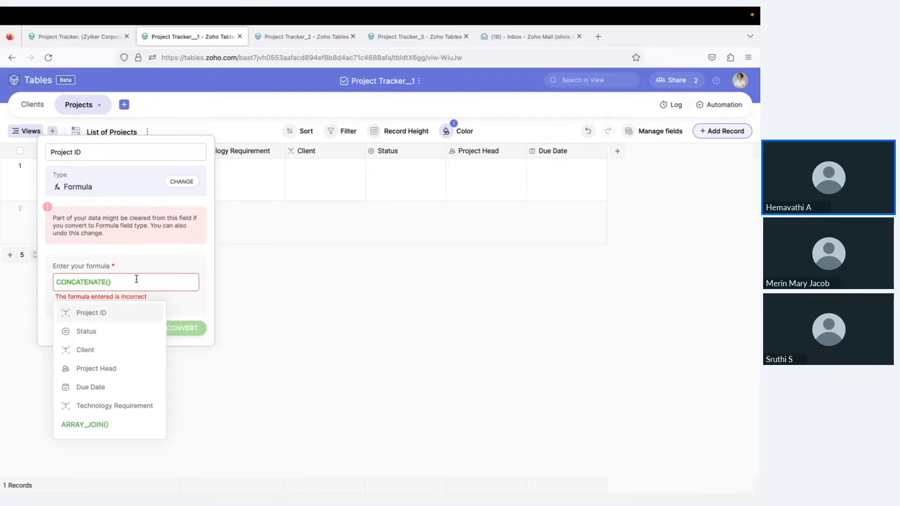
{"action": "left_click", "coordinate": [117, 358]}
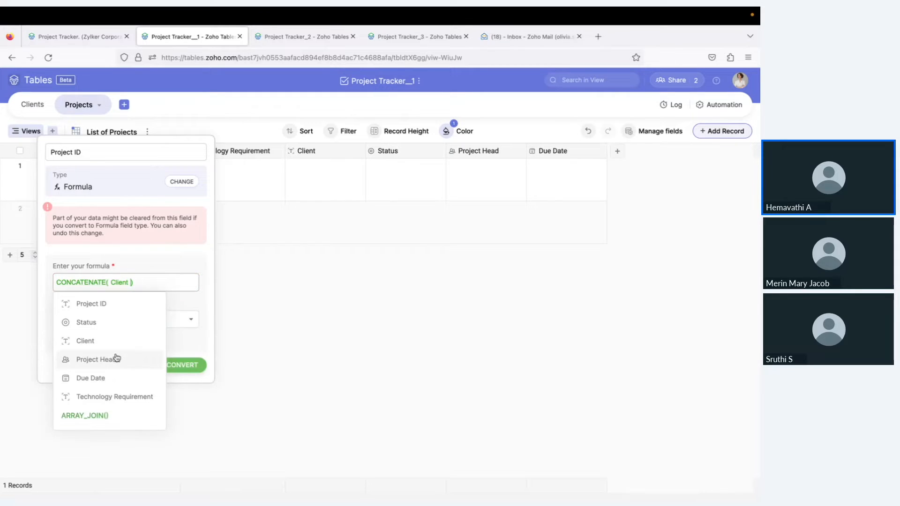
{"action": "type", "text": ", \""}
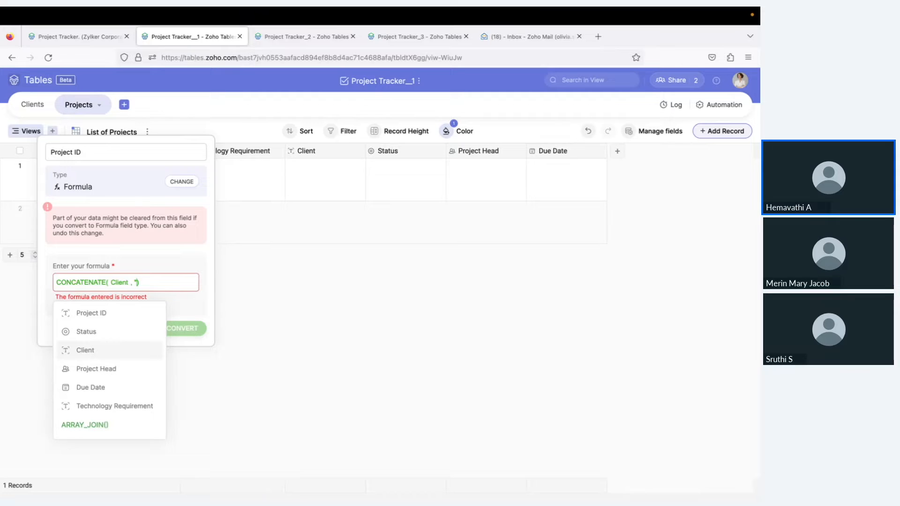
{"action": "type", "text": "-"}
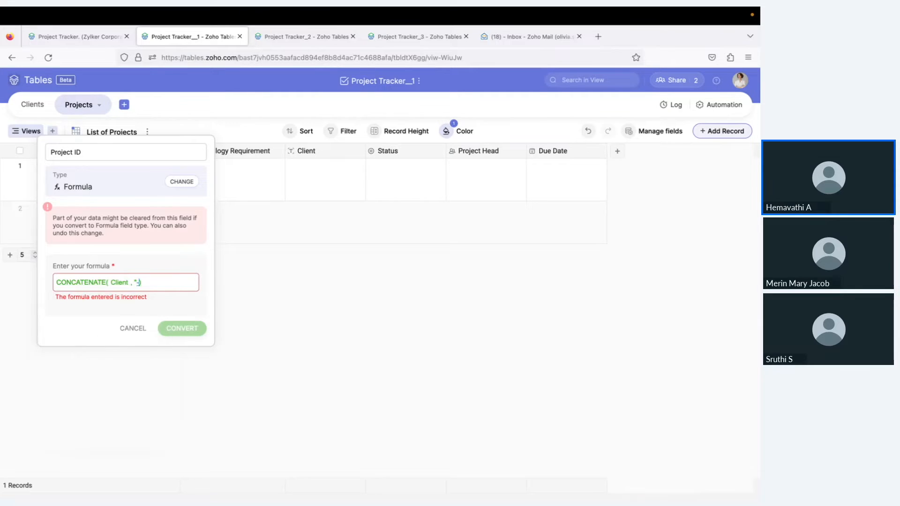
{"action": "type", "text": "\","}
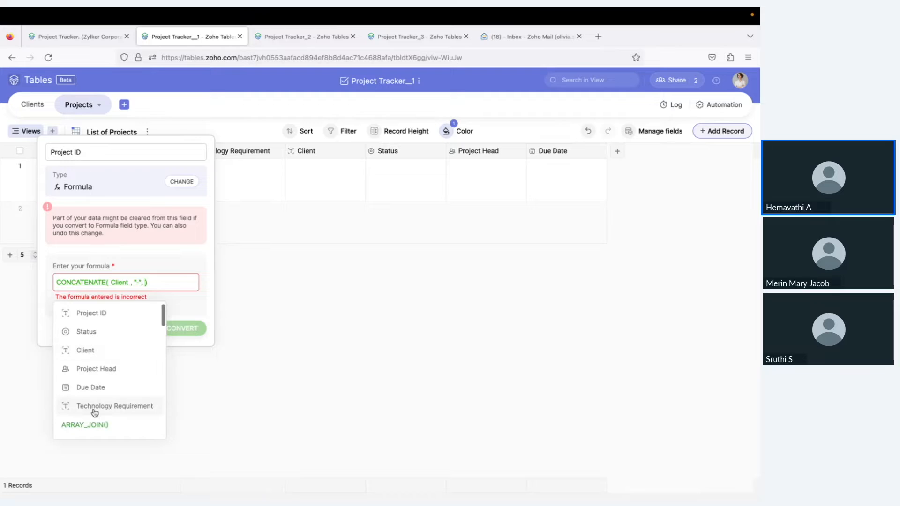
{"action": "left_click", "coordinate": [94, 407]}
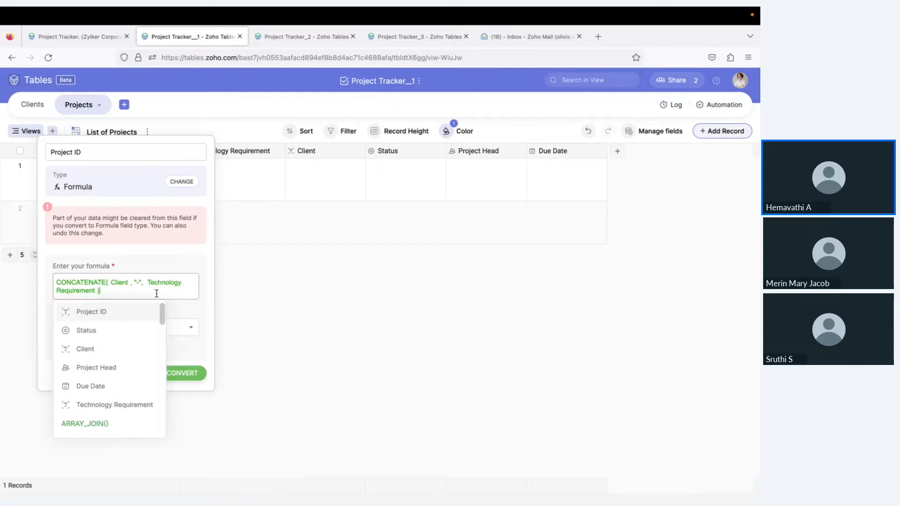
{"action": "left_click", "coordinate": [199, 307]}
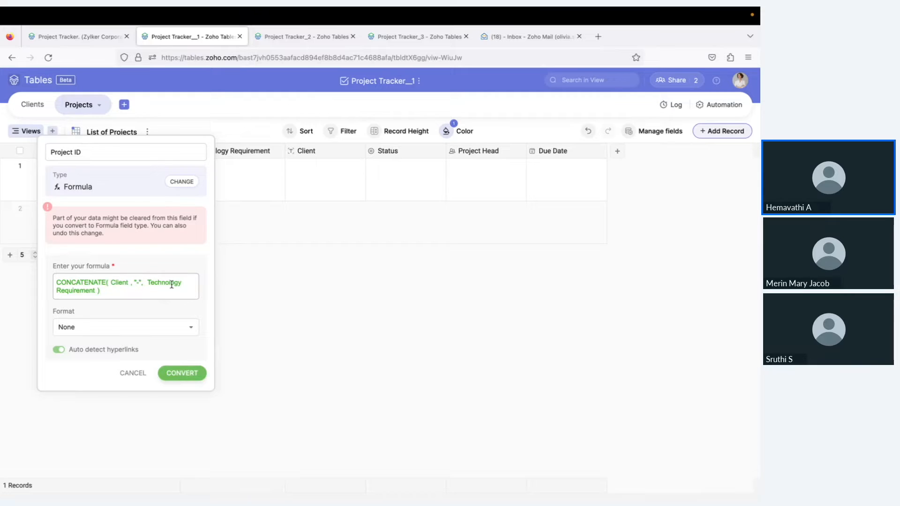
{"action": "left_click", "coordinate": [177, 376]}
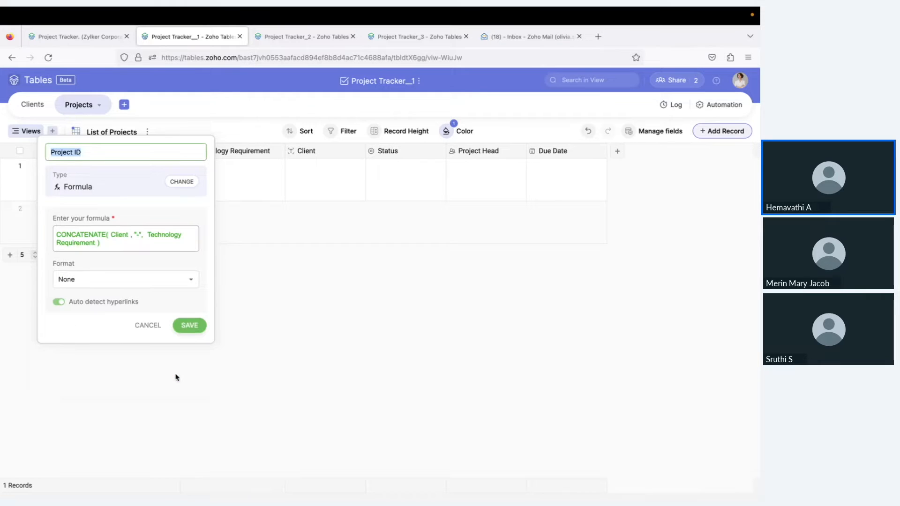
Save the formula field and enter PLM Solution as the first project's Technology Requirement
{"action": "left_click", "coordinate": [190, 326]}
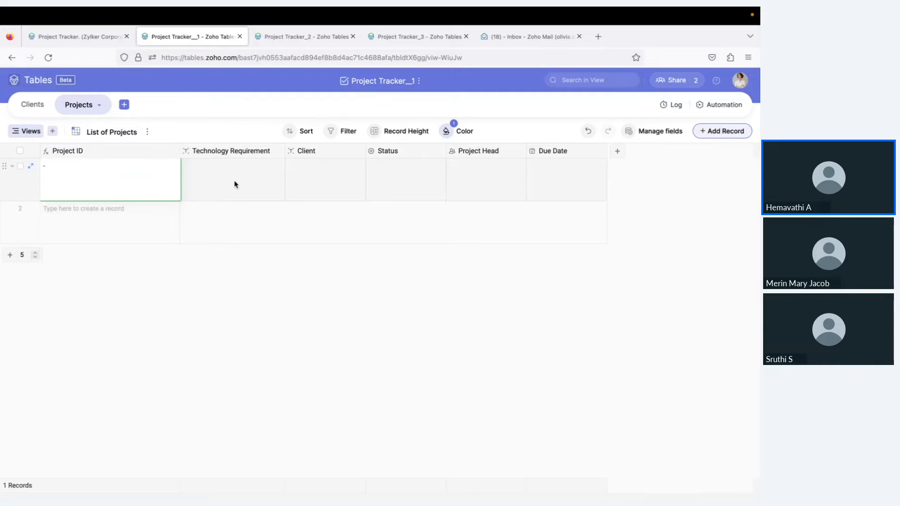
{"action": "left_click", "coordinate": [234, 184]}
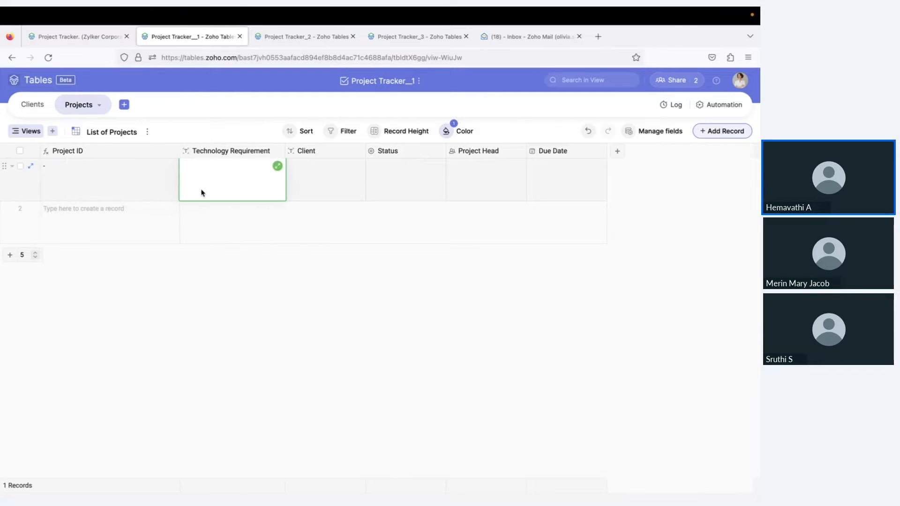
{"action": "left_click", "coordinate": [245, 182]}
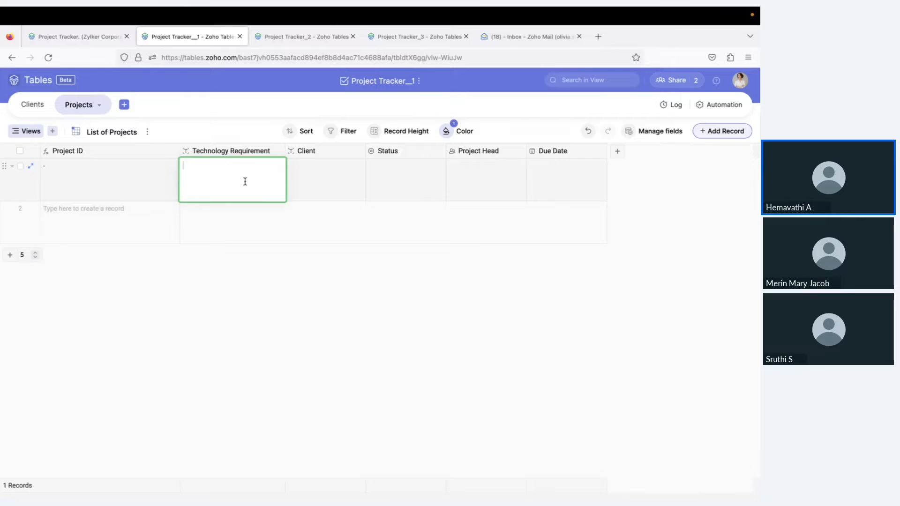
{"action": "type", "text": "PLM Solution"}
{"action": "key", "text": "Return"}
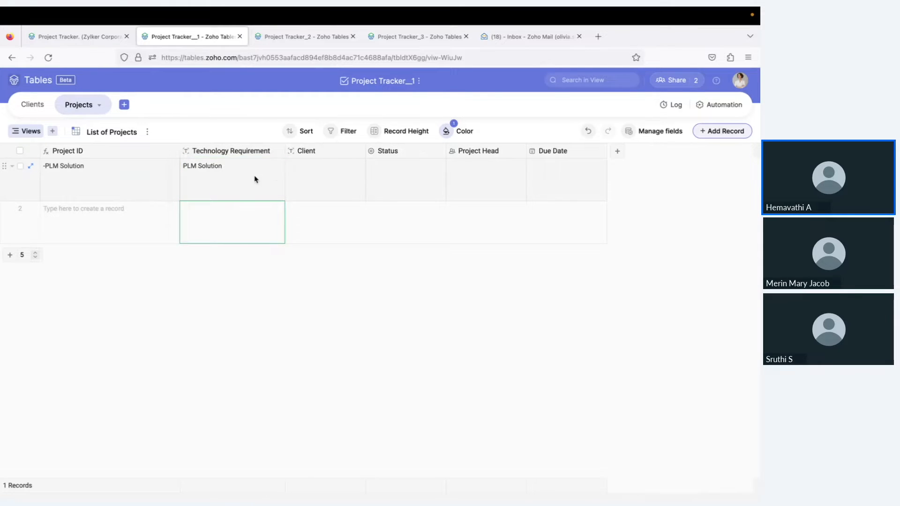
Check the first project's PLM Solution and Client cells, then go to the Clients table
{"action": "left_click", "coordinate": [248, 179]}
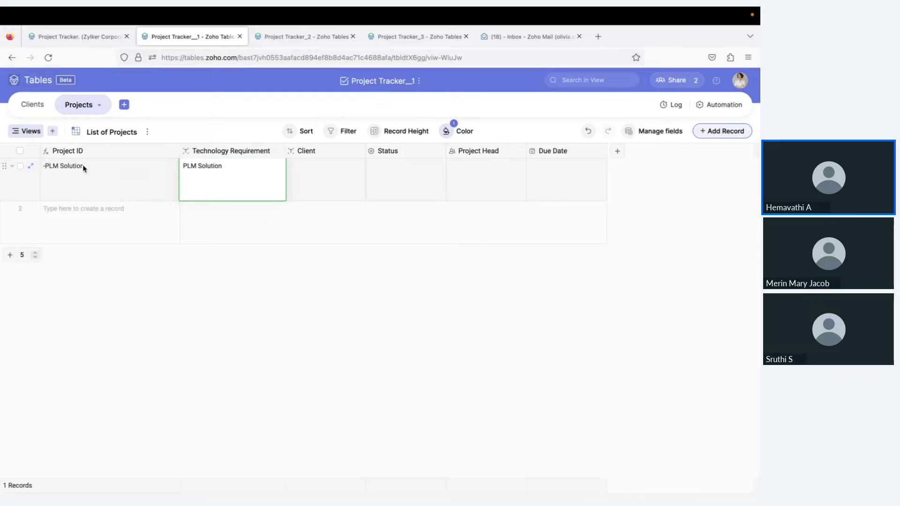
{"action": "left_click", "coordinate": [321, 181]}
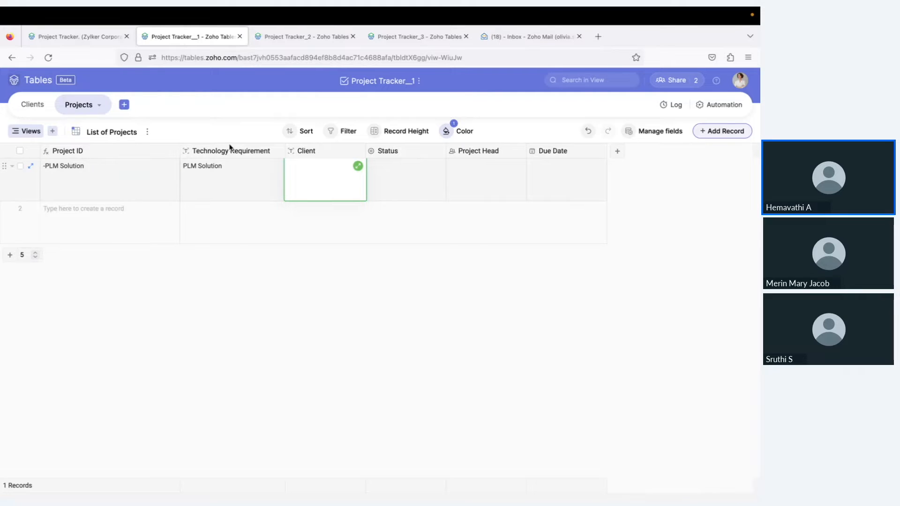
{"action": "left_click", "coordinate": [25, 105]}
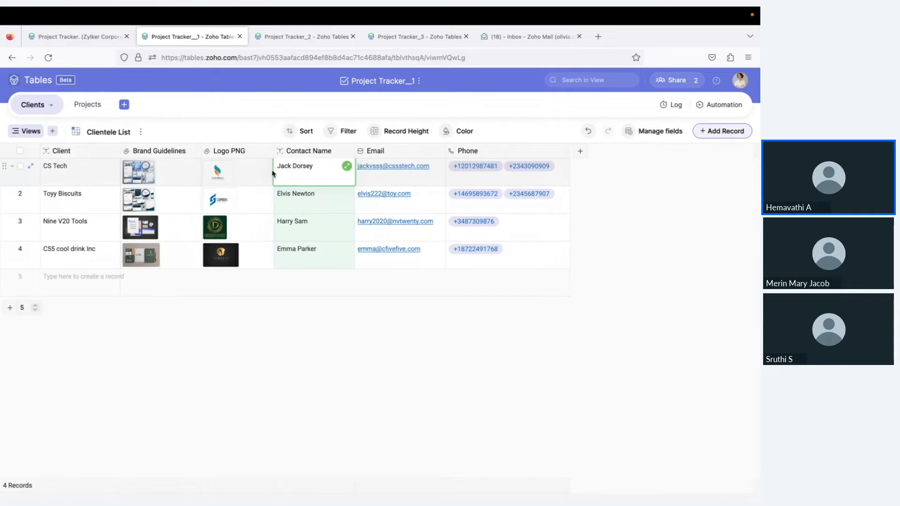
Back in Projects, change the Client field's type to Link
{"action": "left_click", "coordinate": [87, 104]}
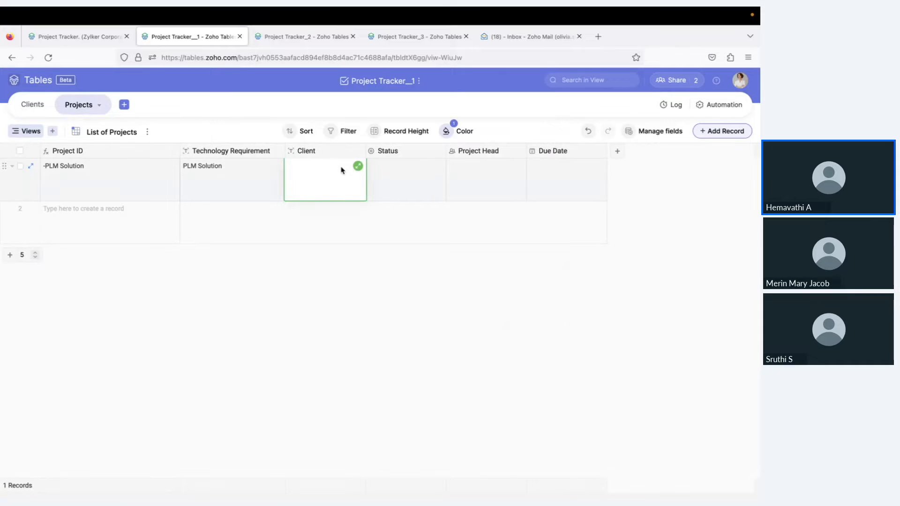
{"action": "left_click", "coordinate": [359, 151]}
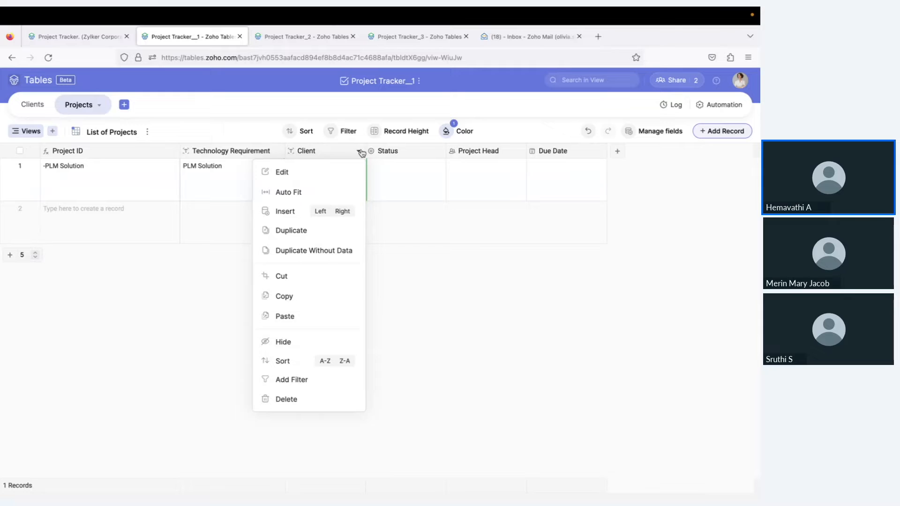
{"action": "left_click", "coordinate": [343, 173]}
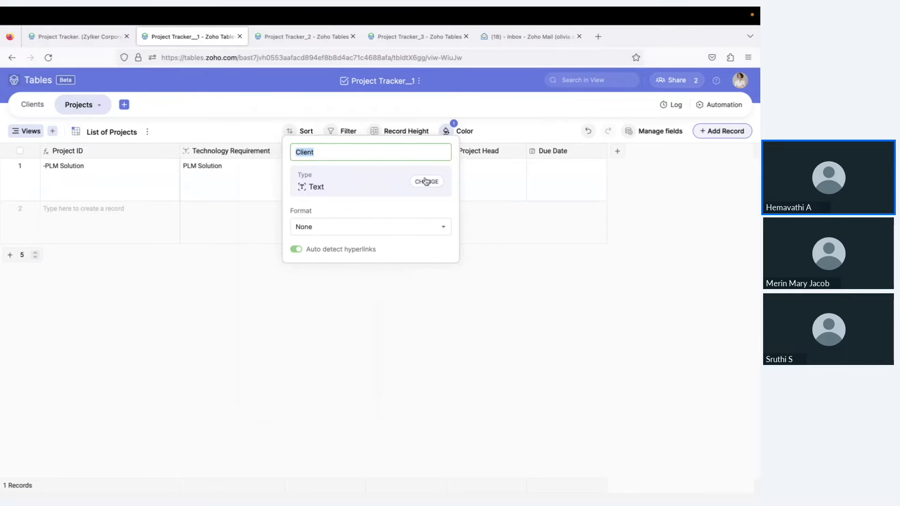
{"action": "left_click", "coordinate": [423, 181]}
{"action": "type", "text": "lin"}
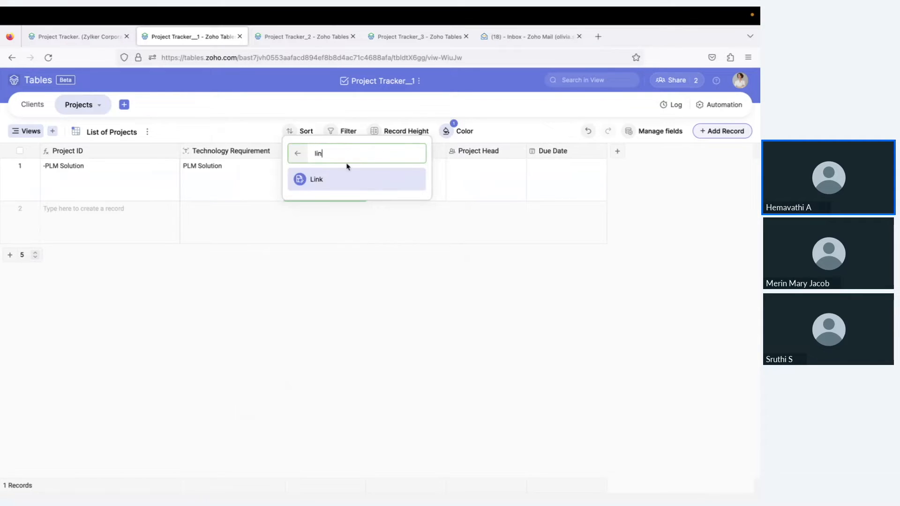
{"action": "left_click", "coordinate": [324, 182]}
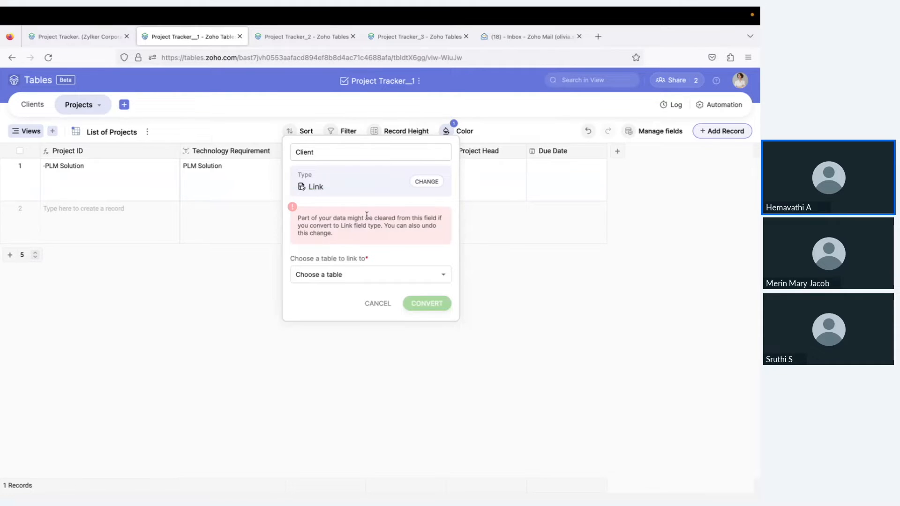
Link Client to the Clients table with Client as display field, then convert and save
{"action": "left_click", "coordinate": [356, 280]}
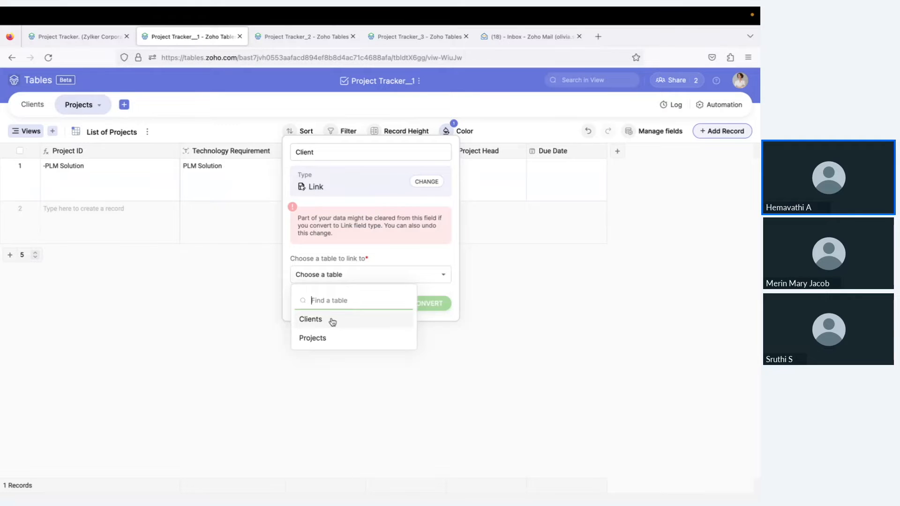
{"action": "left_click", "coordinate": [333, 320]}
{"action": "left_click", "coordinate": [356, 308]}
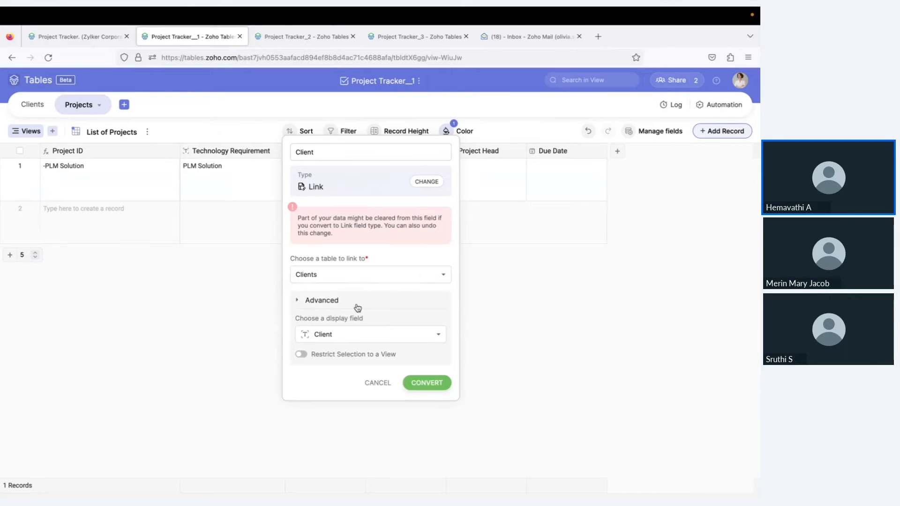
{"action": "left_click", "coordinate": [355, 335]}
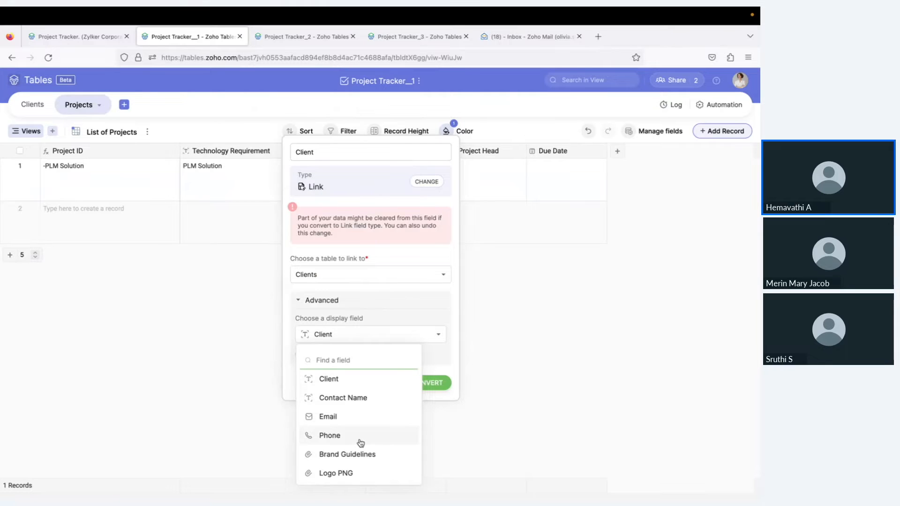
{"action": "left_click", "coordinate": [345, 383]}
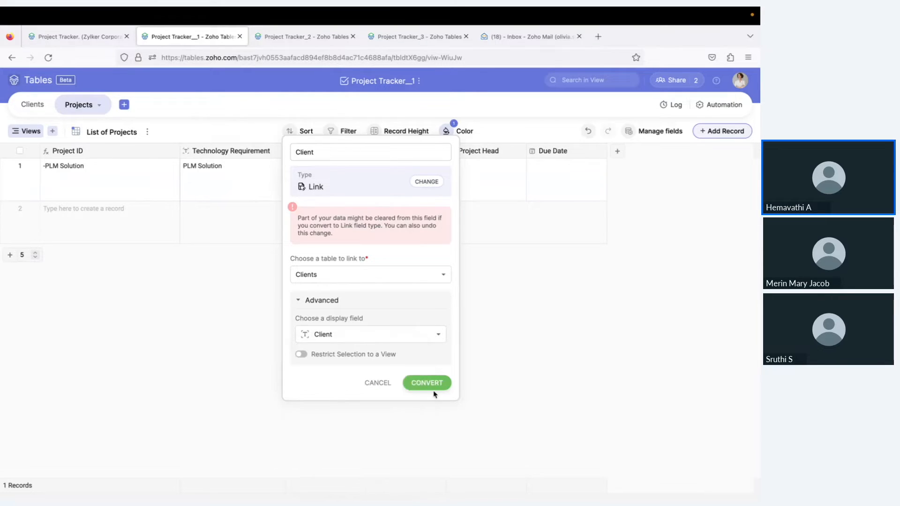
{"action": "left_click", "coordinate": [443, 384]}
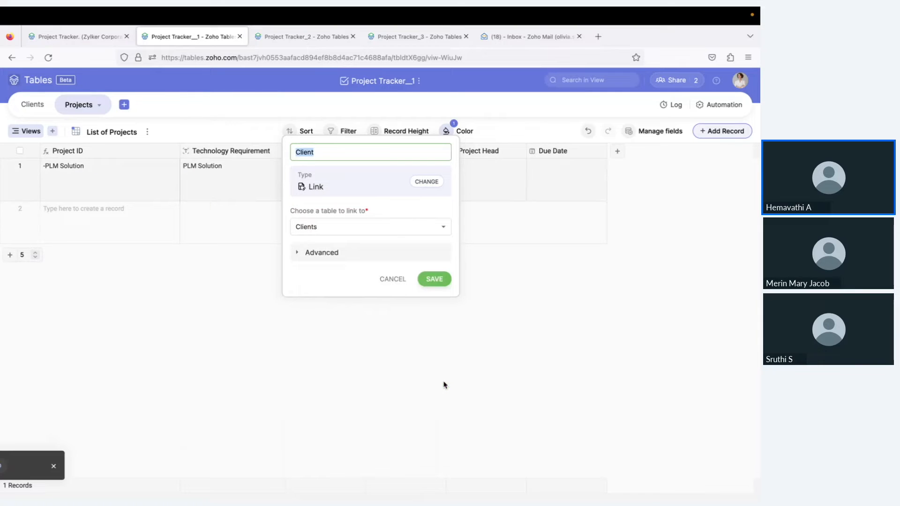
{"action": "left_click", "coordinate": [434, 279]}
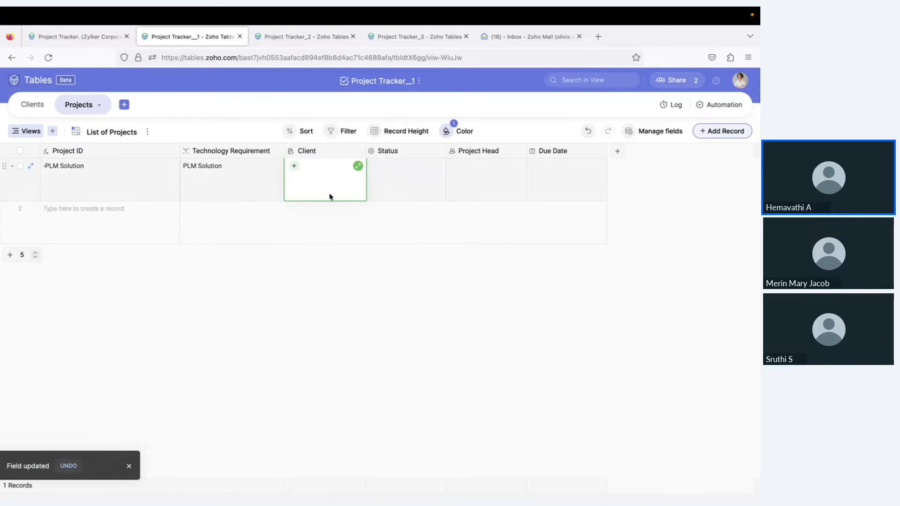
Link CS Tech as the first project's client, making its Project ID CS Tech-PLM Solution
{"action": "left_click", "coordinate": [294, 166]}
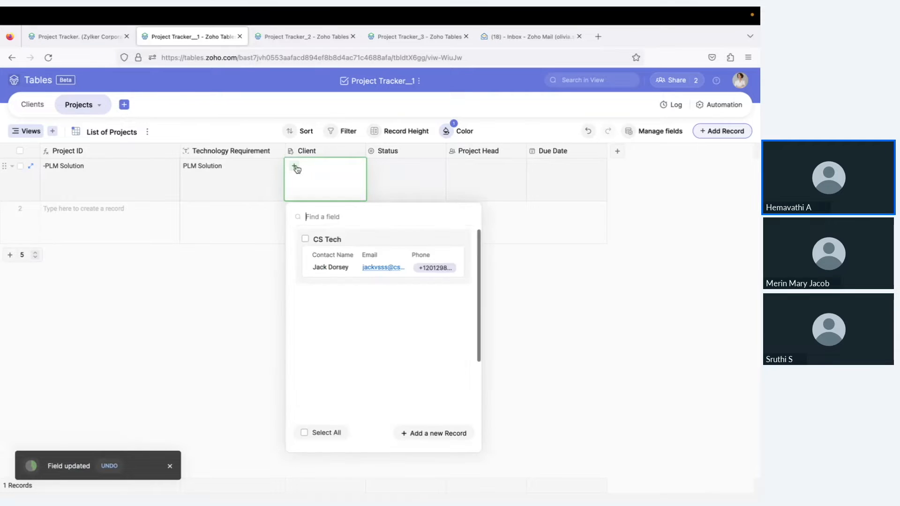
{"action": "scroll", "coordinate": [353, 346], "scroll_direction": "down", "scroll_amount": 2}
{"action": "scroll", "coordinate": [353, 346], "scroll_direction": "up", "scroll_amount": 2}
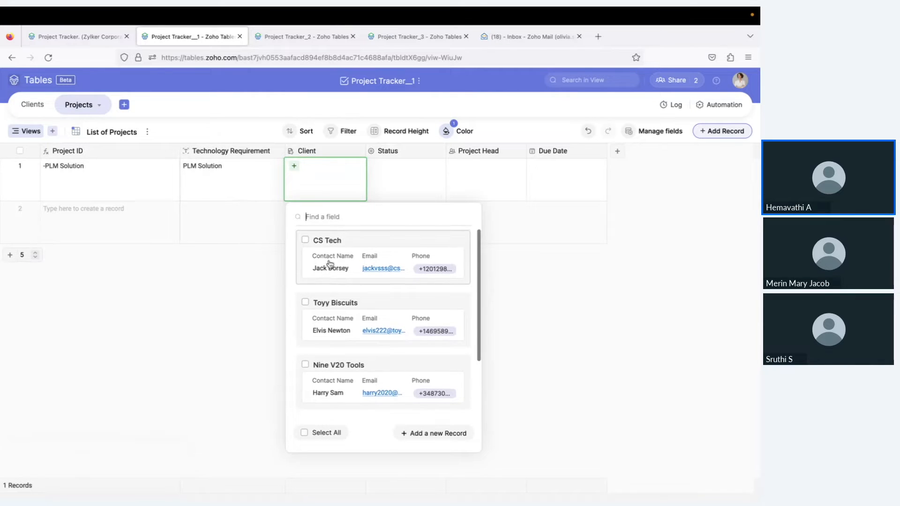
{"action": "left_click", "coordinate": [313, 242]}
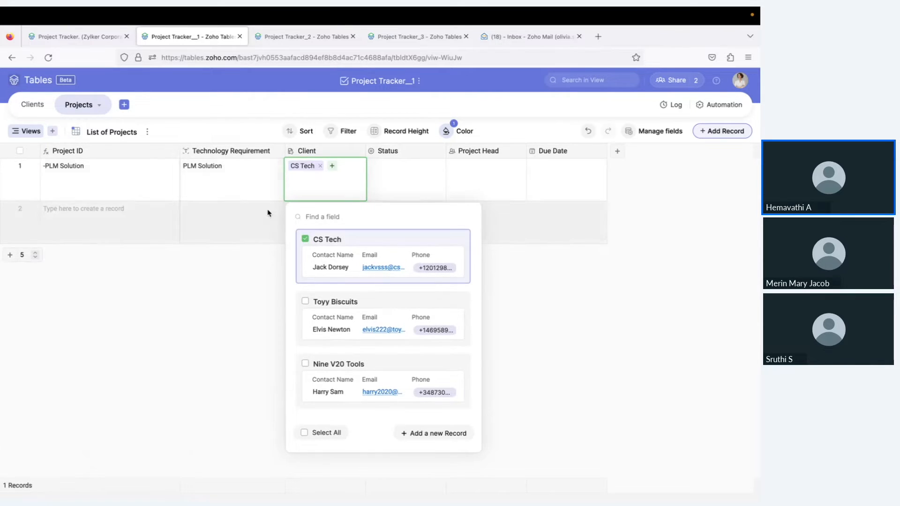
{"action": "left_click", "coordinate": [442, 187]}
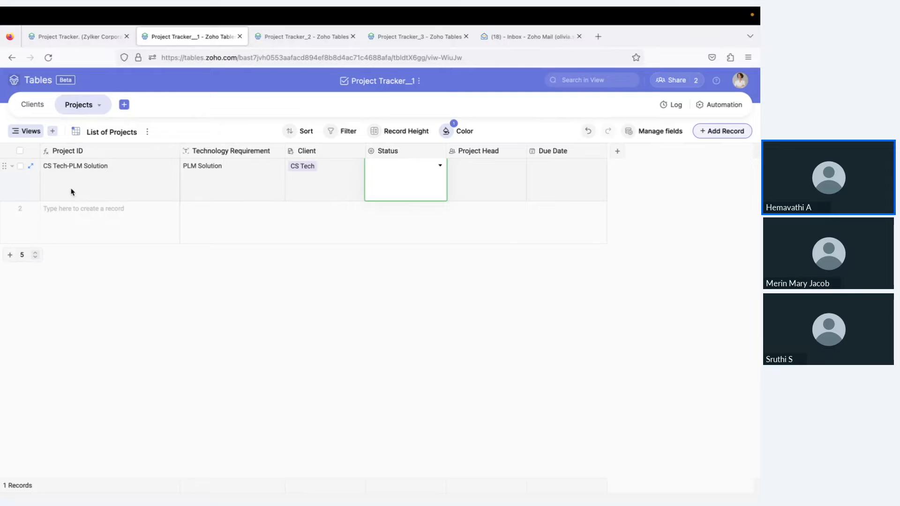
Check the link in the Clients table, then return to Projects and select the first project's Status cell
{"action": "left_click", "coordinate": [29, 111]}
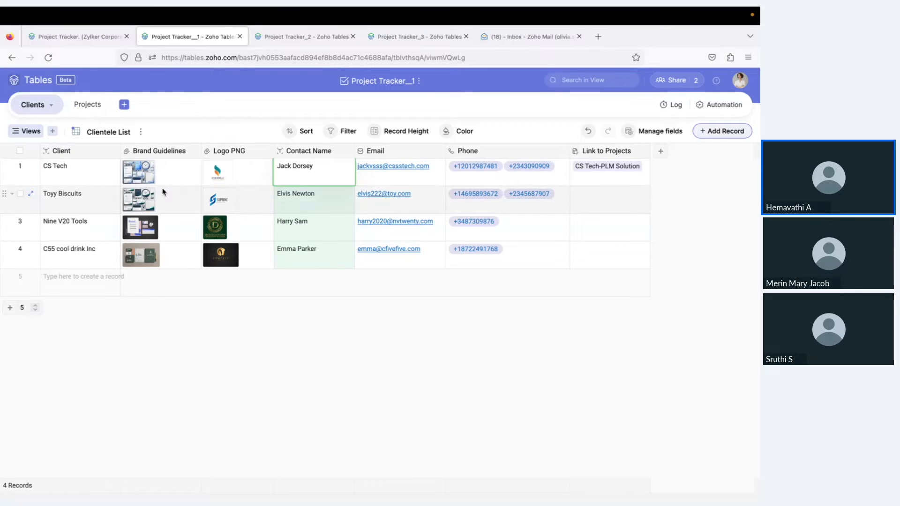
{"action": "left_click", "coordinate": [96, 108]}
{"action": "left_click", "coordinate": [390, 183]}
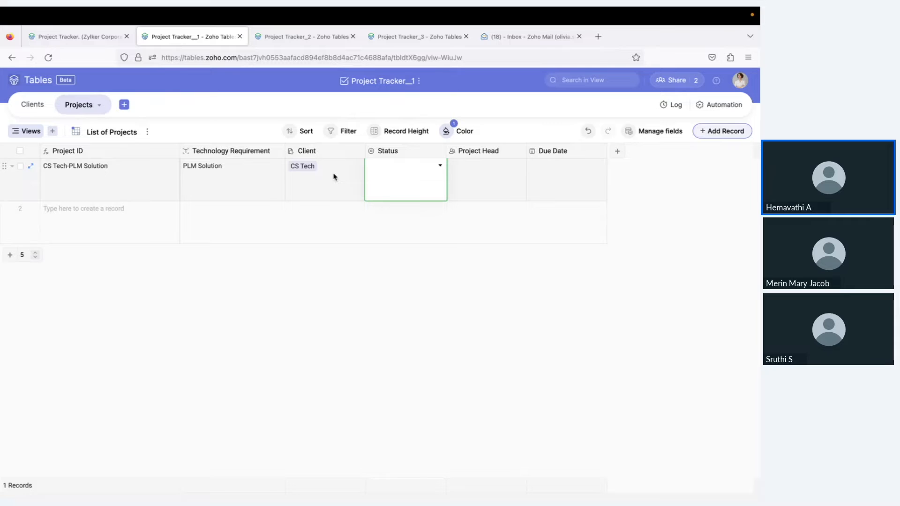
Set the first project's Status to Planning
{"action": "left_click", "coordinate": [391, 174]}
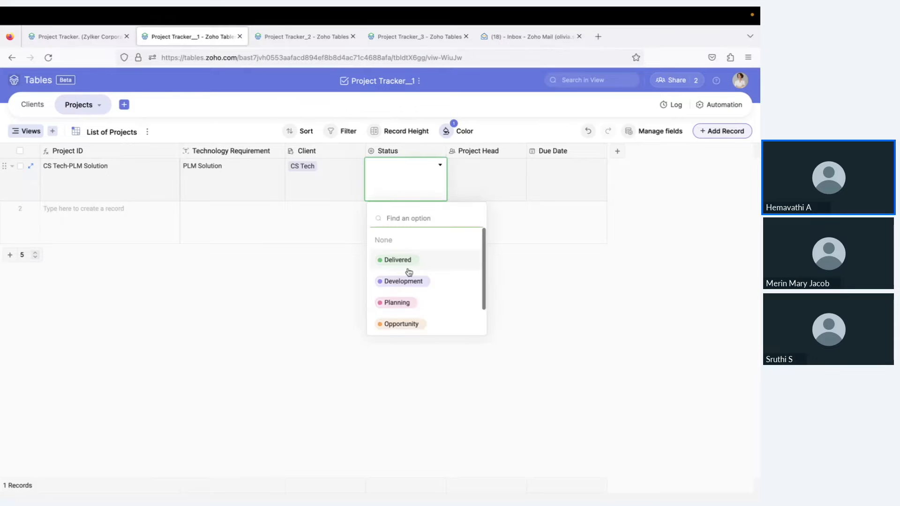
{"action": "scroll", "coordinate": [408, 298], "scroll_direction": "down", "scroll_amount": 1}
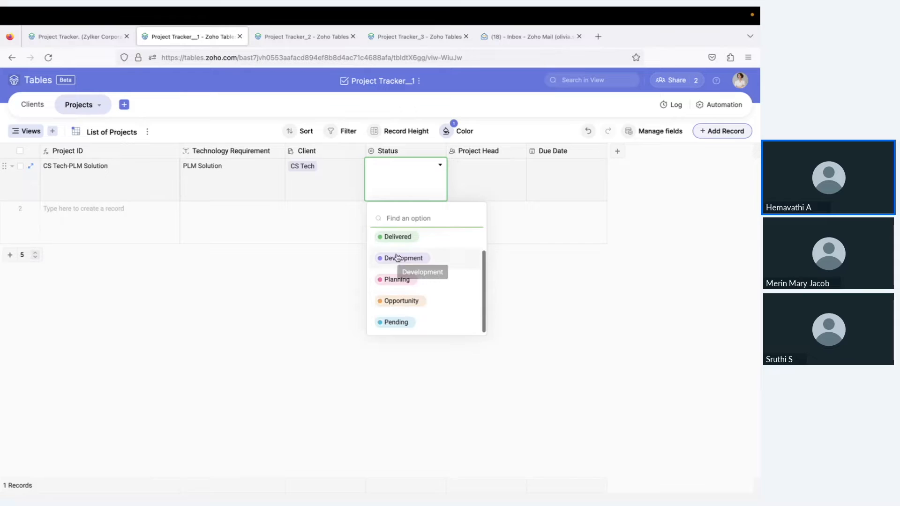
{"action": "left_click", "coordinate": [400, 281]}
Invite a new collaborator by e-mail and make them the project's Project Head
{"action": "left_click", "coordinate": [496, 179]}
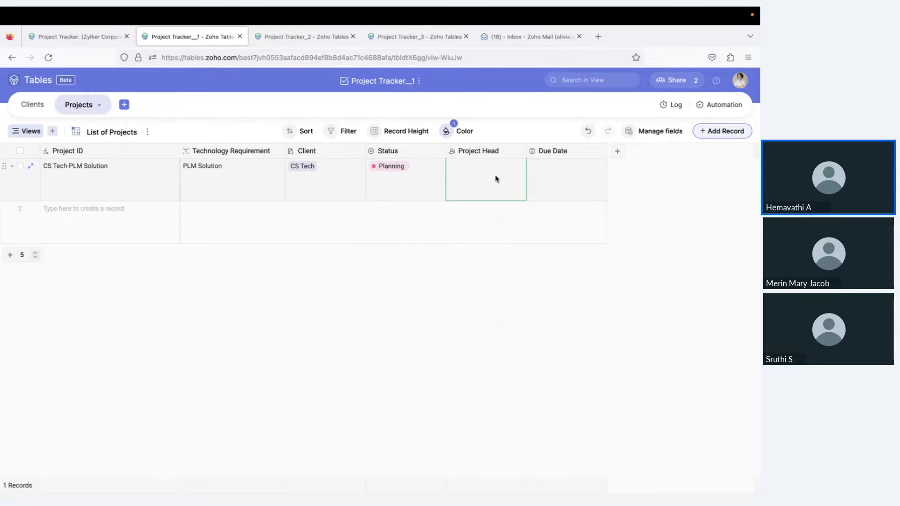
{"action": "left_click", "coordinate": [496, 179]}
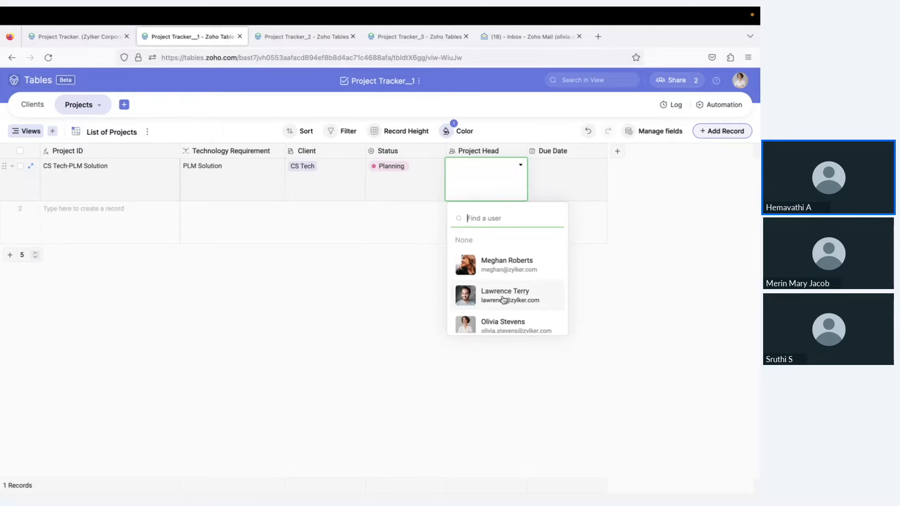
{"action": "type", "text": "m"}
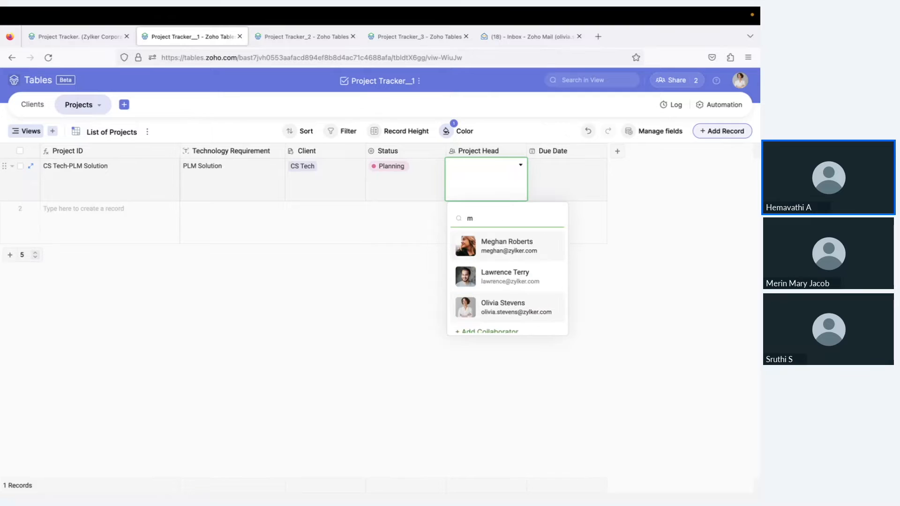
{"action": "type", "text": "e"}
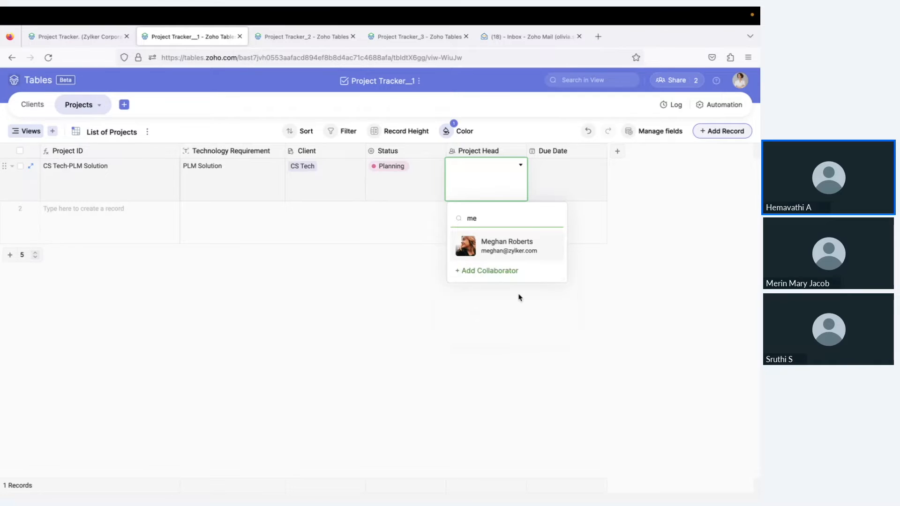
{"action": "left_click", "coordinate": [492, 270]}
{"action": "left_click", "coordinate": [497, 251]}
{"action": "key", "text": "BackSpace"}
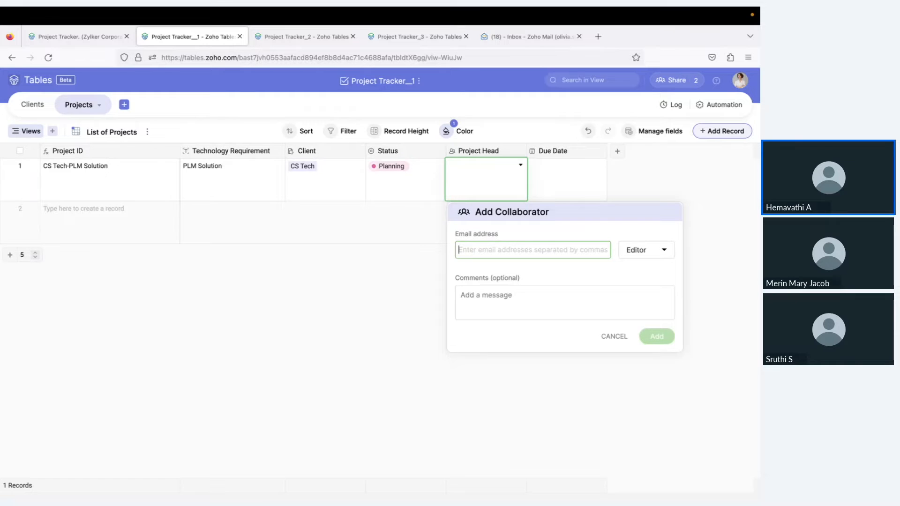
{"action": "type", "text": "megh"}
{"action": "key", "text": "BackSpace"}
{"action": "key", "text": "BackSpace"}
{"action": "key", "text": "BackSpace"}
{"action": "key", "text": "BackSpace"}
{"action": "type", "text": "ame"}
{"action": "left_click", "coordinate": [495, 275]}
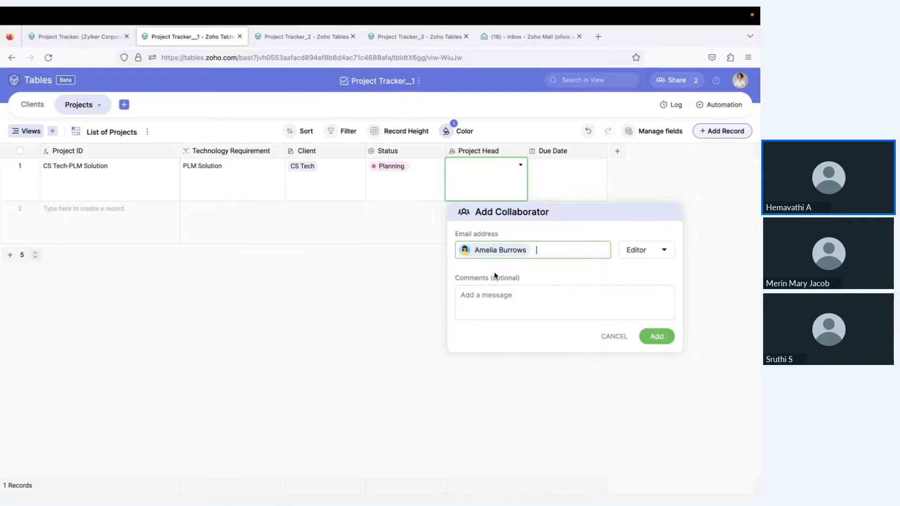
{"action": "left_click", "coordinate": [656, 336]}
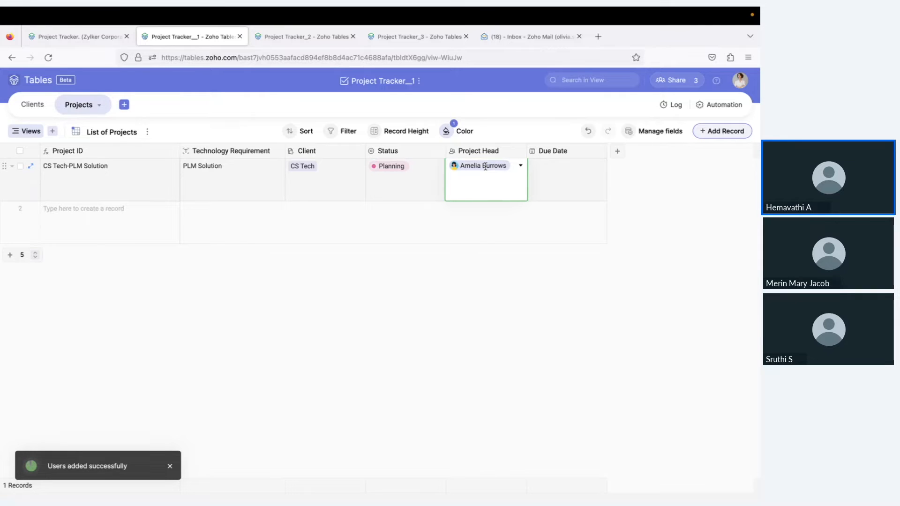
Set the Due Date to November 09, 2023, then switch to the Project Tracker_3 base
{"action": "left_click", "coordinate": [594, 170]}
{"action": "left_click", "coordinate": [600, 166]}
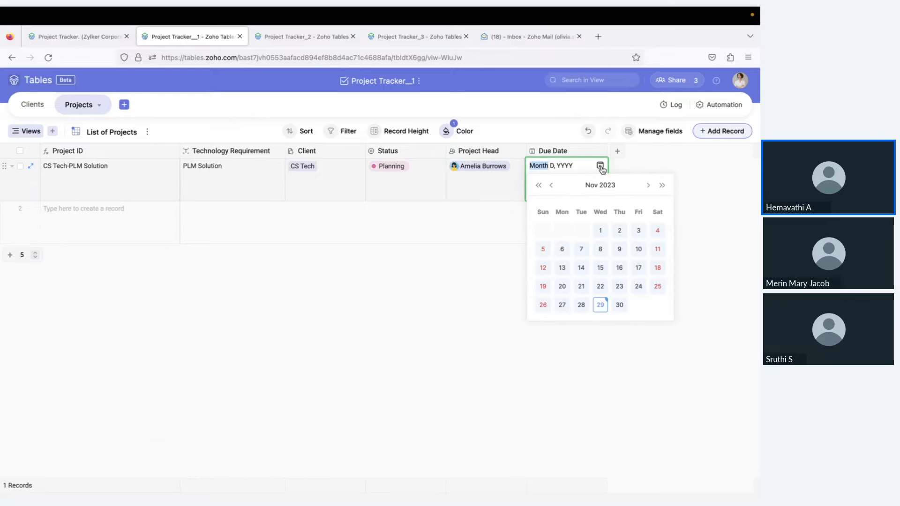
{"action": "left_click", "coordinate": [620, 254]}
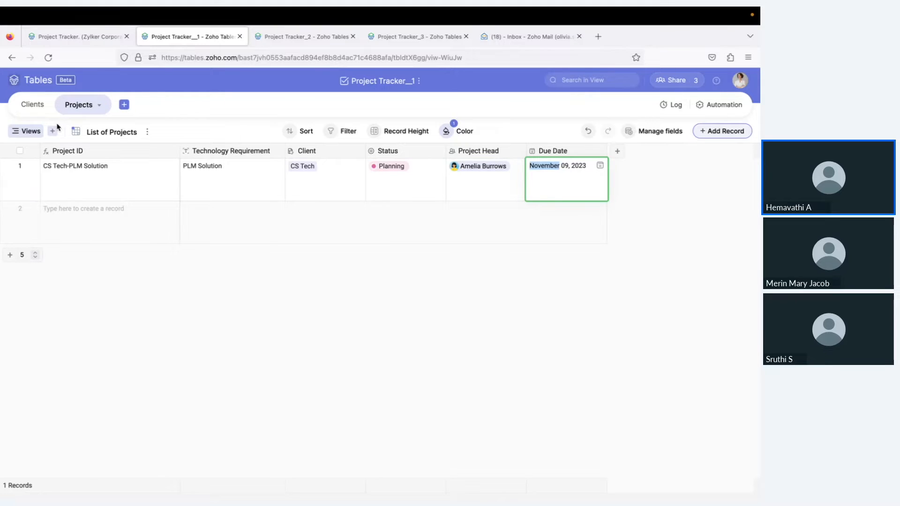
{"action": "left_click", "coordinate": [412, 38]}
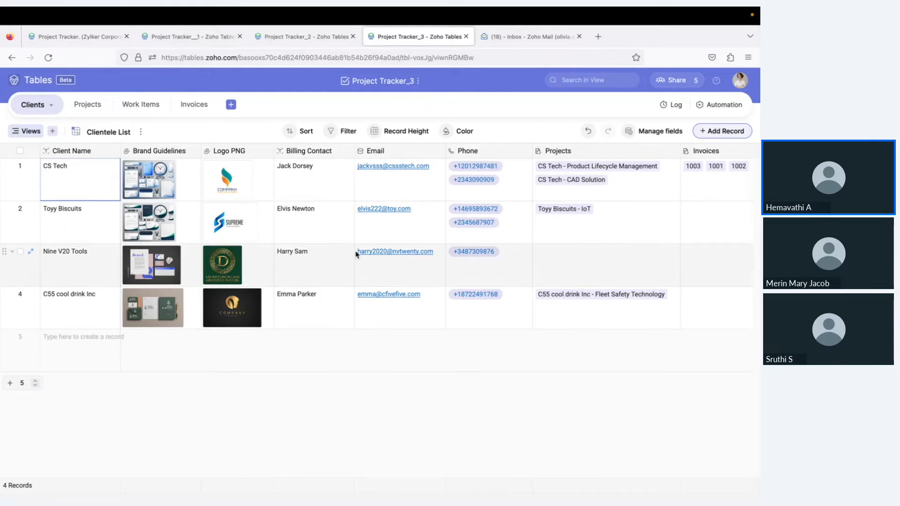
Move from the Projects table to Work Items and select the Work Items List view
{"action": "scroll", "coordinate": [355, 253], "scroll_direction": "right", "scroll_amount": 4}
{"action": "scroll", "coordinate": [355, 254], "scroll_direction": "left", "scroll_amount": 4}
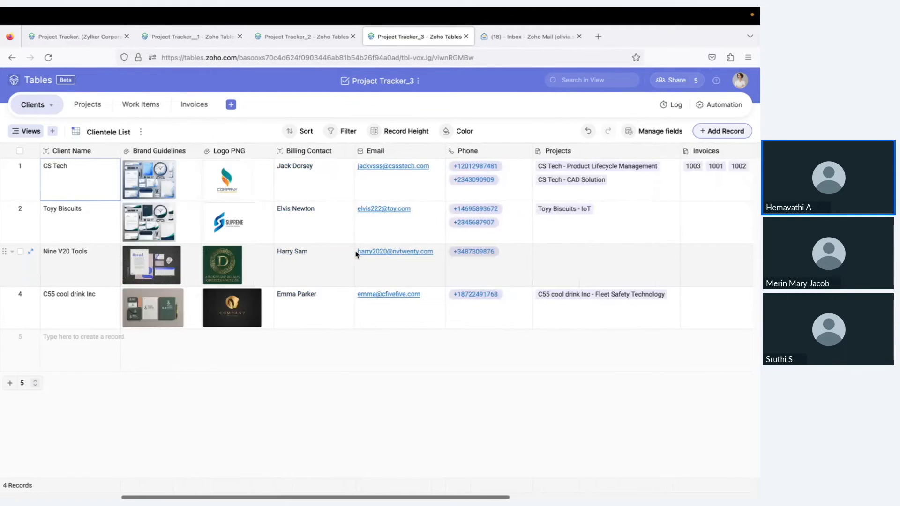
{"action": "left_click", "coordinate": [78, 104]}
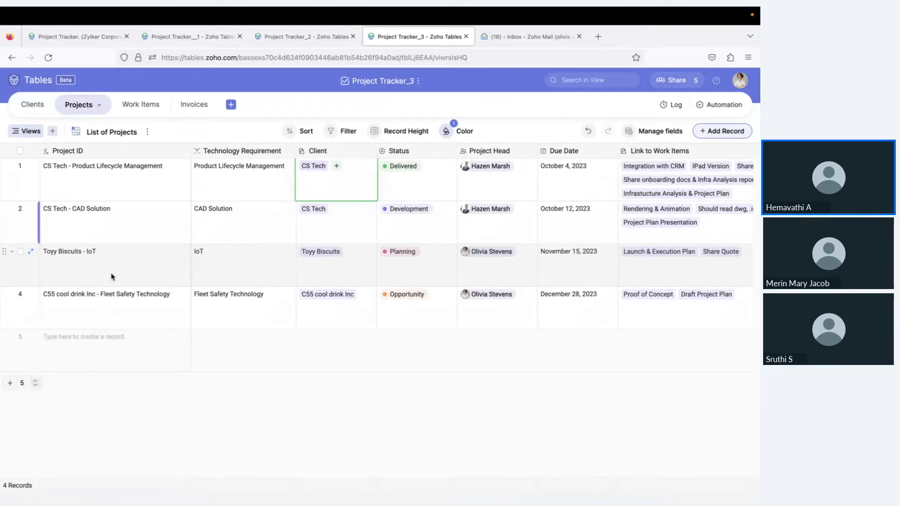
{"action": "scroll", "coordinate": [296, 253], "scroll_direction": "right", "scroll_amount": 4}
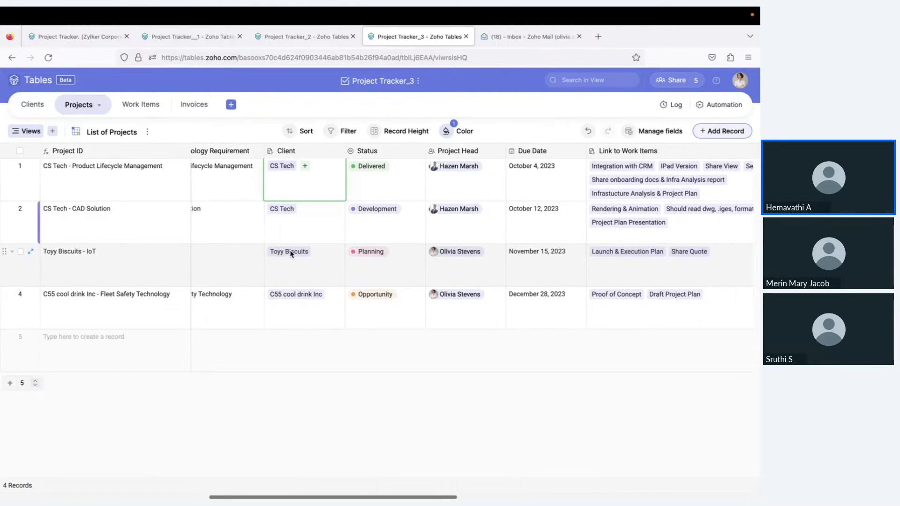
{"action": "scroll", "coordinate": [292, 253], "scroll_direction": "left", "scroll_amount": 4}
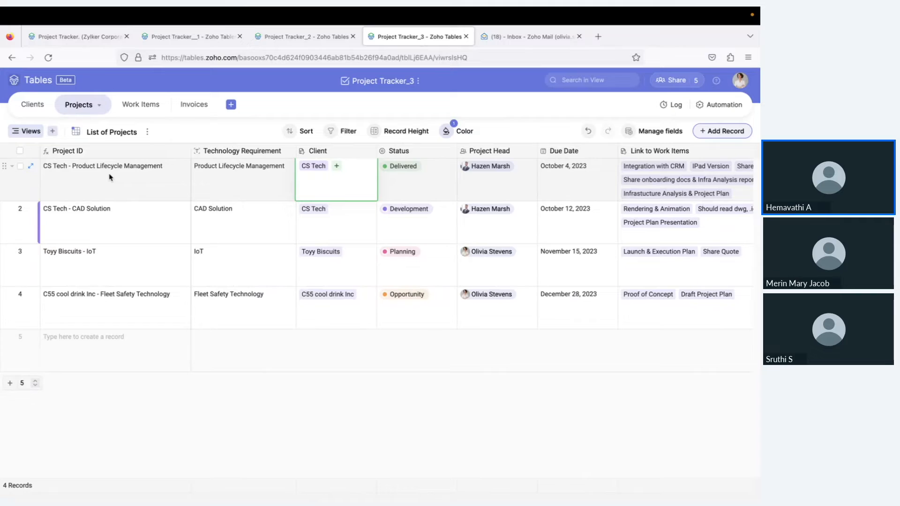
{"action": "left_click", "coordinate": [152, 114]}
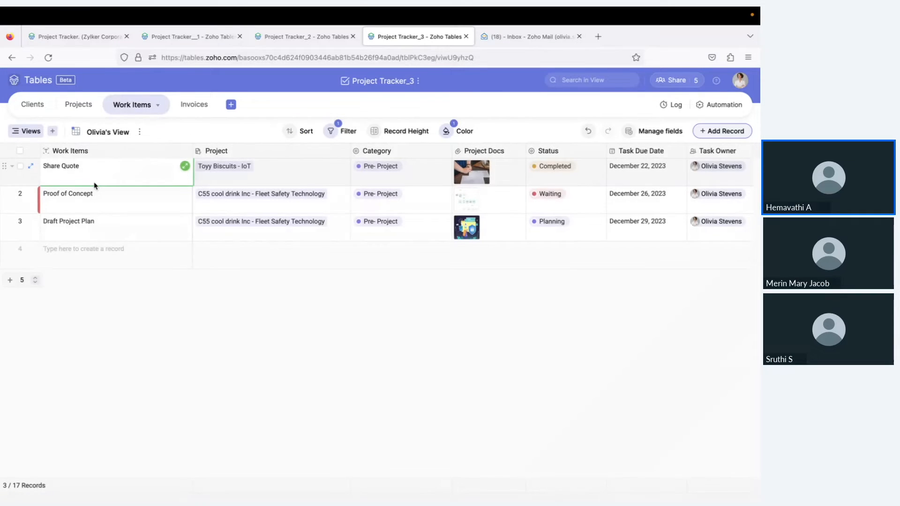
{"action": "left_click", "coordinate": [30, 131]}
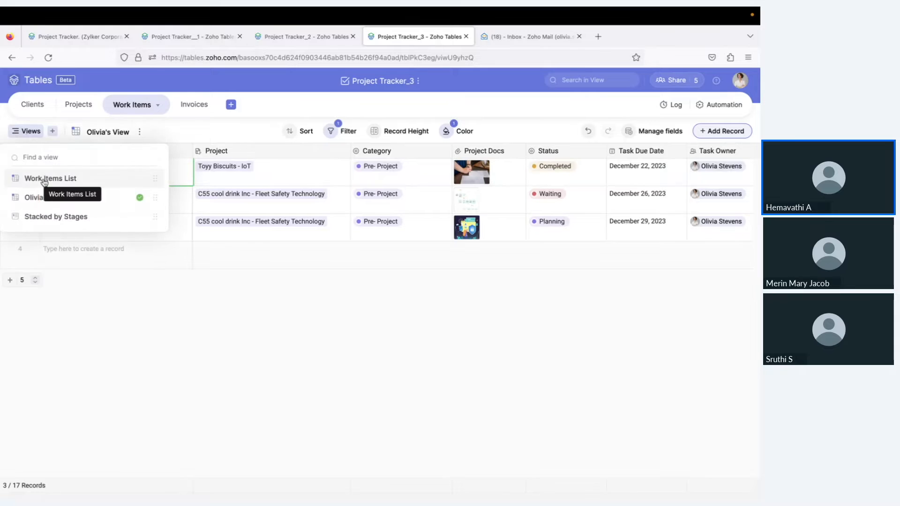
{"action": "left_click", "coordinate": [34, 177]}
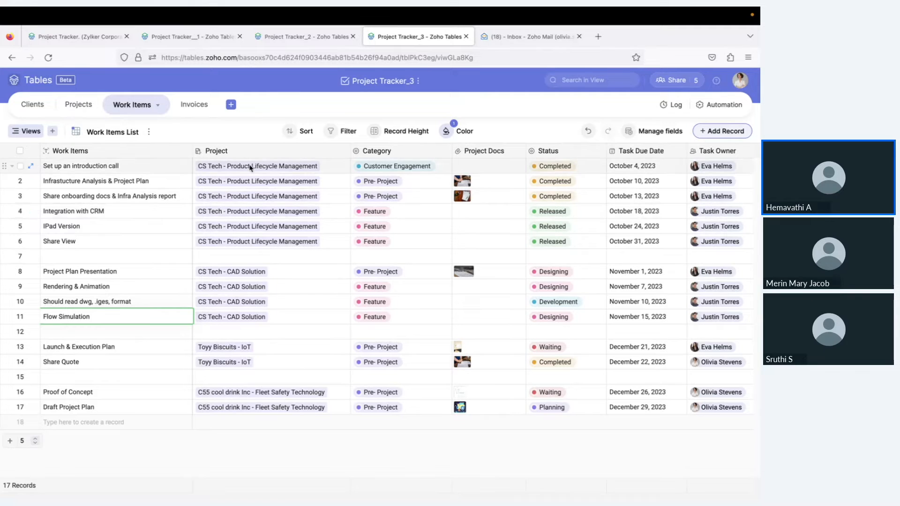
{"action": "left_click", "coordinate": [84, 106]}
{"action": "left_click", "coordinate": [334, 191]}
{"action": "scroll", "coordinate": [333, 191], "scroll_direction": "right", "scroll_amount": 5}
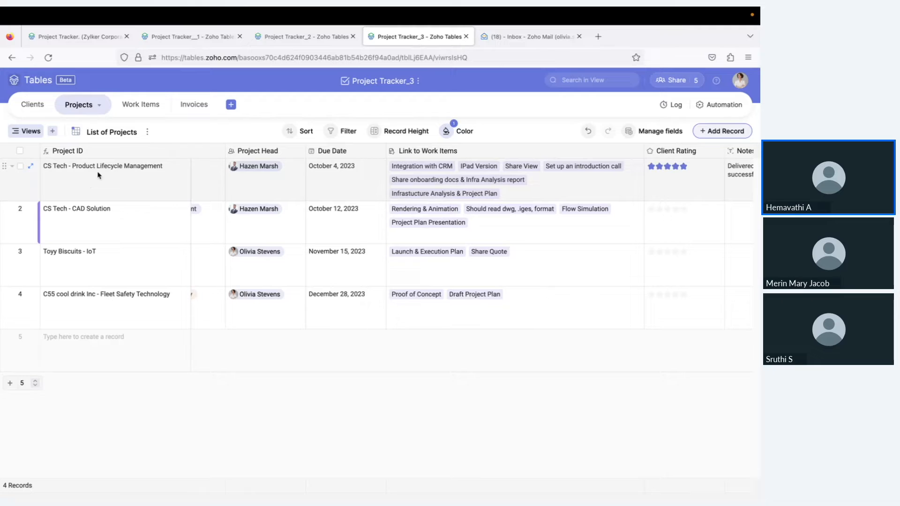
{"action": "scroll", "coordinate": [259, 184], "scroll_direction": "left", "scroll_amount": 5}
{"action": "scroll", "coordinate": [259, 184], "scroll_direction": "right", "scroll_amount": 5}
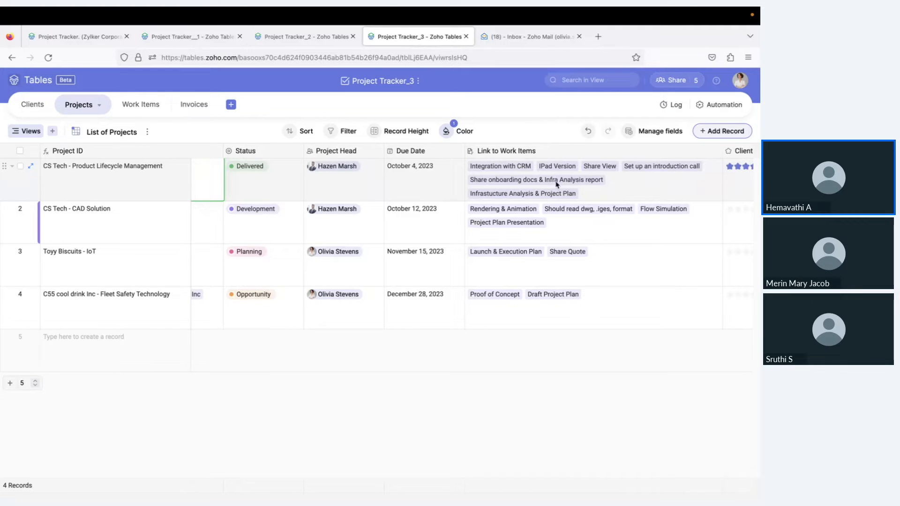
{"action": "left_click", "coordinate": [135, 113]}
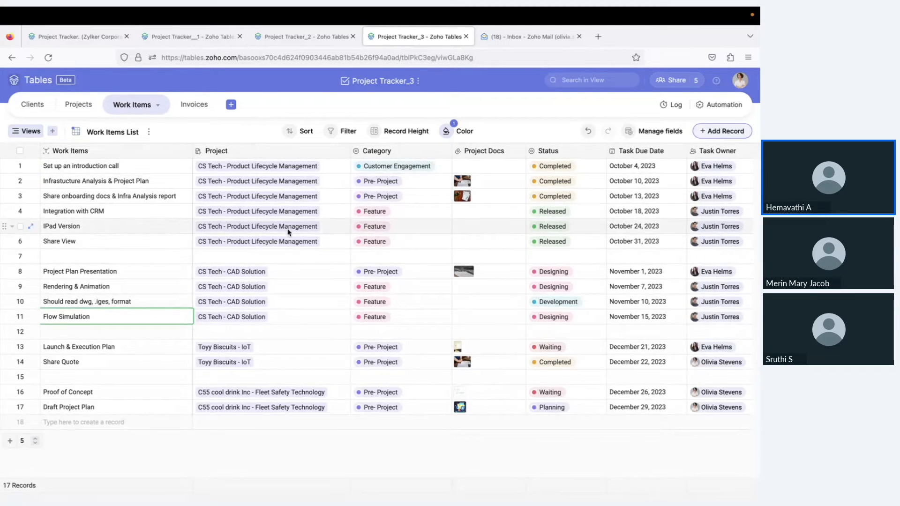
{"action": "scroll", "coordinate": [422, 207], "scroll_direction": "right", "scroll_amount": 4}
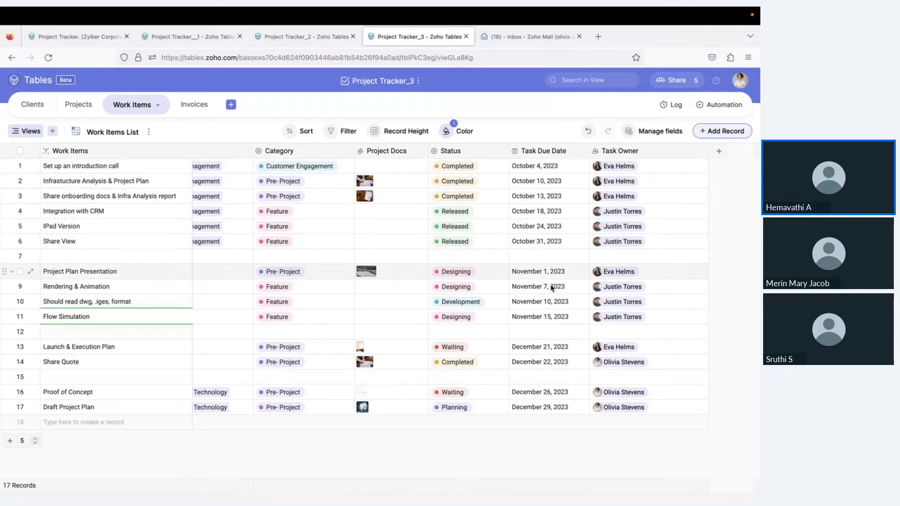
{"action": "scroll", "coordinate": [508, 297], "scroll_direction": "left", "scroll_amount": 3}
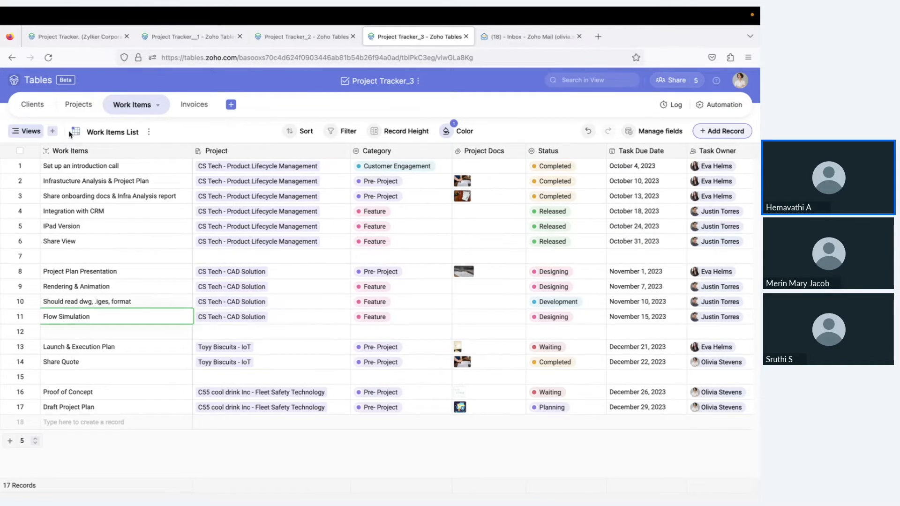
Create a new Kanban view, View 1, of the work items
{"action": "left_click", "coordinate": [51, 131]}
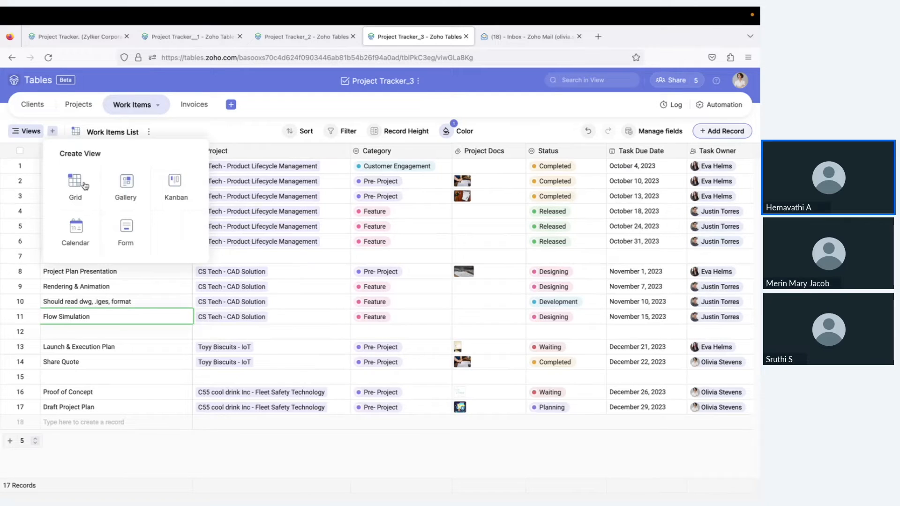
{"action": "left_click", "coordinate": [184, 193]}
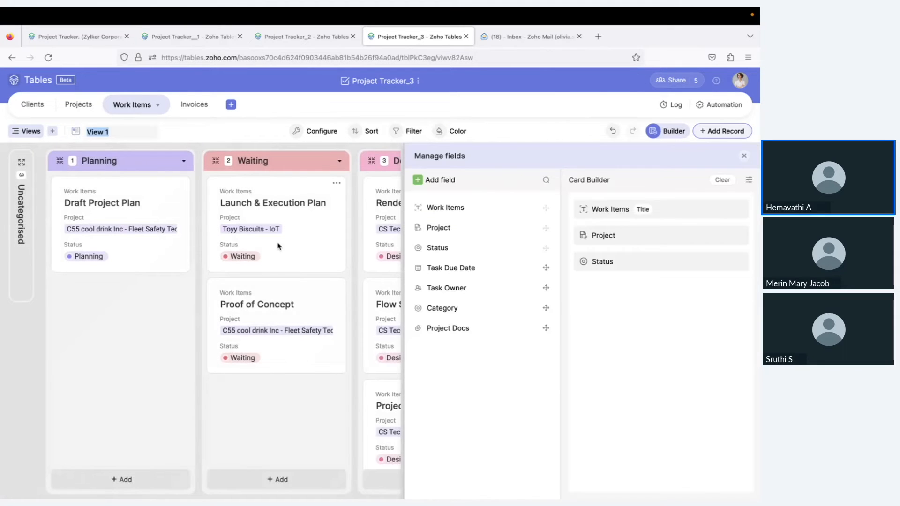
{"action": "scroll", "coordinate": [296, 284], "scroll_direction": "right", "scroll_amount": 5}
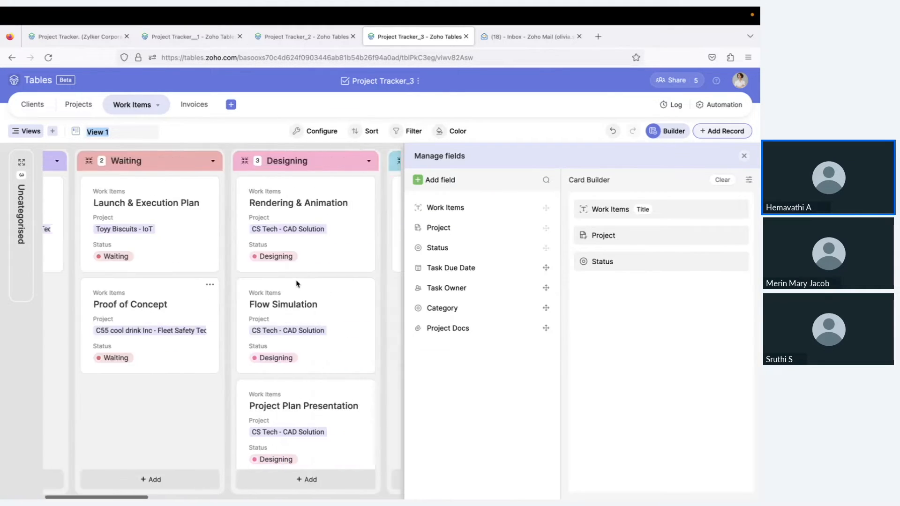
{"action": "scroll", "coordinate": [296, 284], "scroll_direction": "left", "scroll_amount": 5}
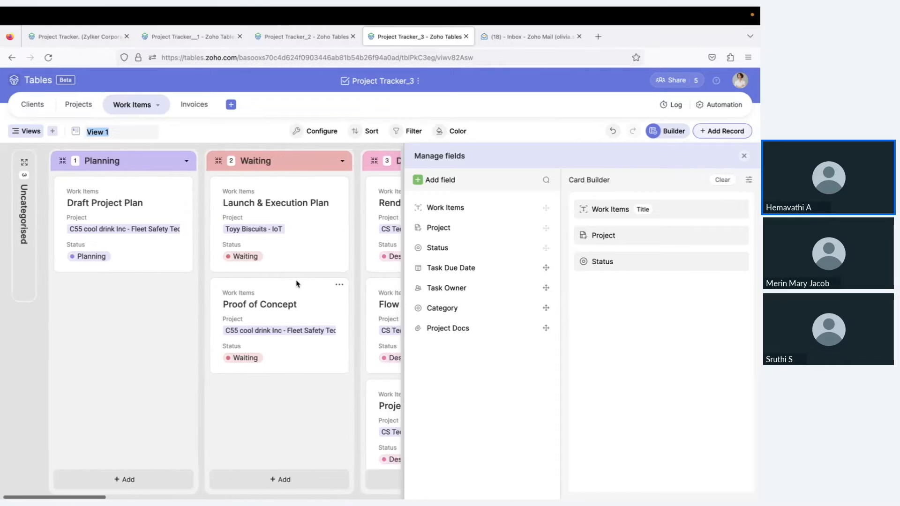
Review the kanban grouping options, briefly trying Category as the grouping field
{"action": "left_click", "coordinate": [308, 129]}
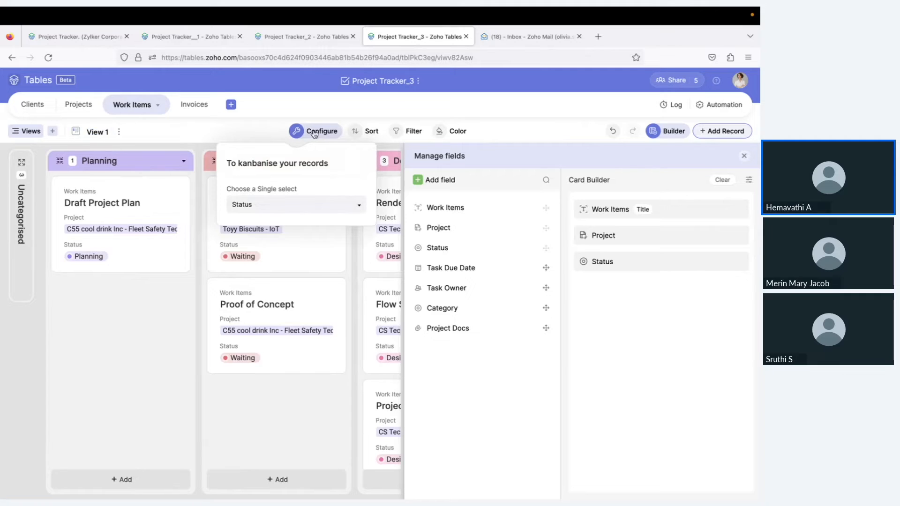
{"action": "left_click", "coordinate": [303, 208]}
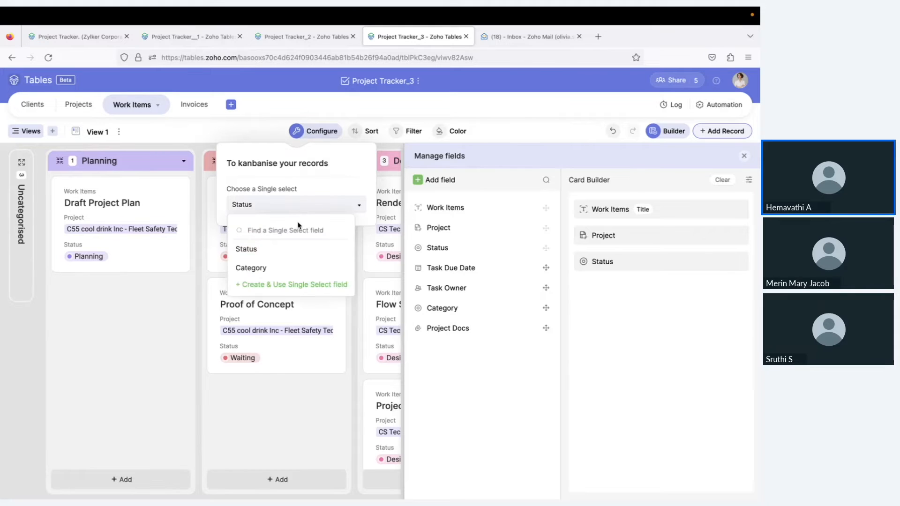
{"action": "left_click", "coordinate": [298, 269]}
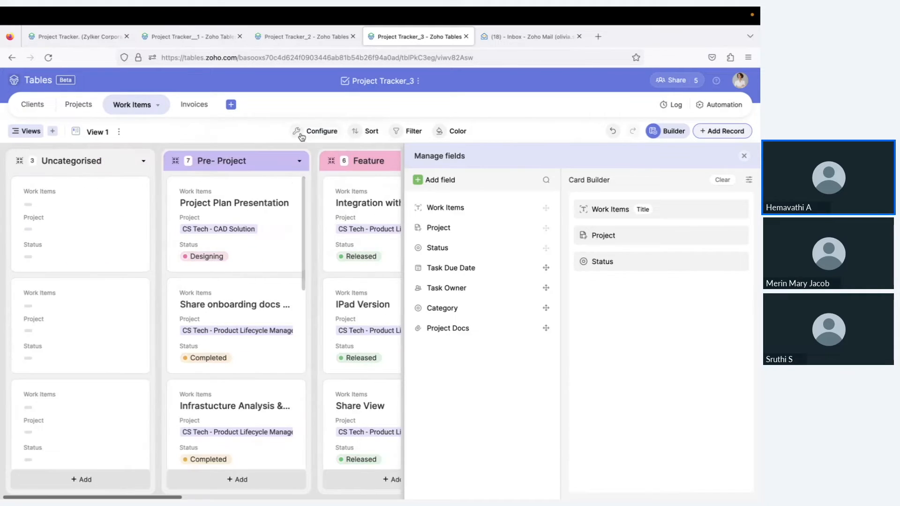
{"action": "left_click", "coordinate": [301, 136]}
{"action": "left_click", "coordinate": [292, 203]}
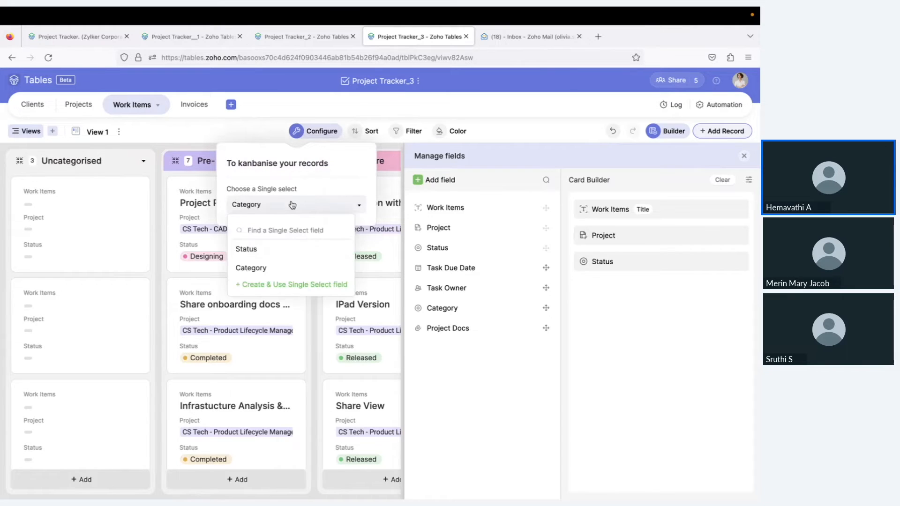
{"action": "left_click", "coordinate": [286, 250]}
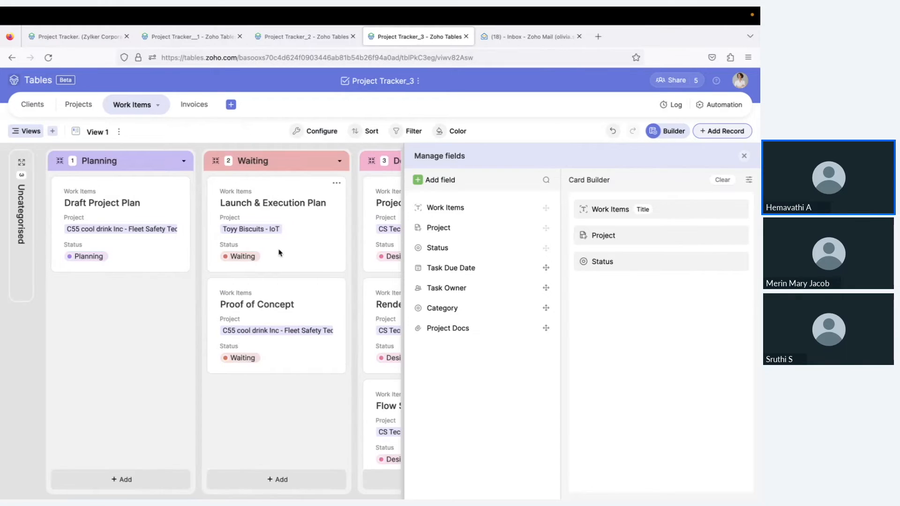
Switch to the Work Items List grid, then back to the View 1 kanban board
{"action": "left_click", "coordinate": [26, 131]}
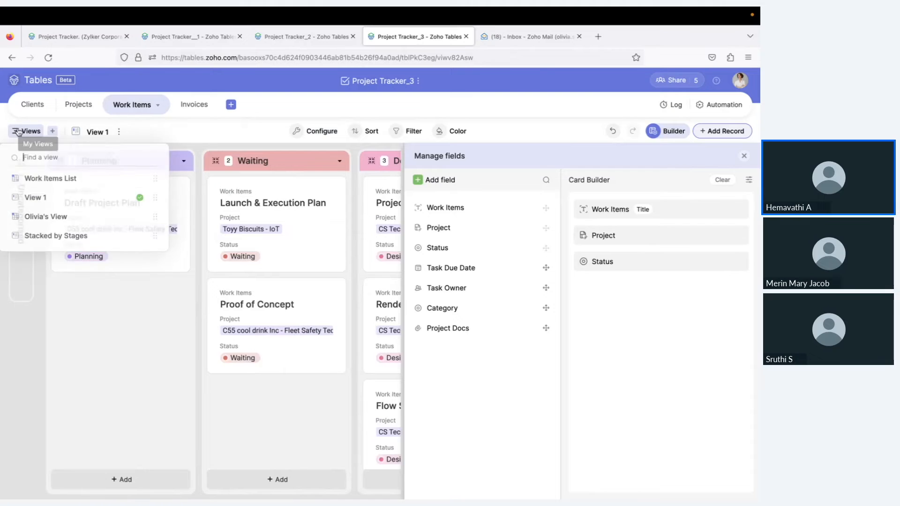
{"action": "left_click", "coordinate": [45, 178]}
{"action": "scroll", "coordinate": [473, 209], "scroll_direction": "right", "scroll_amount": 2}
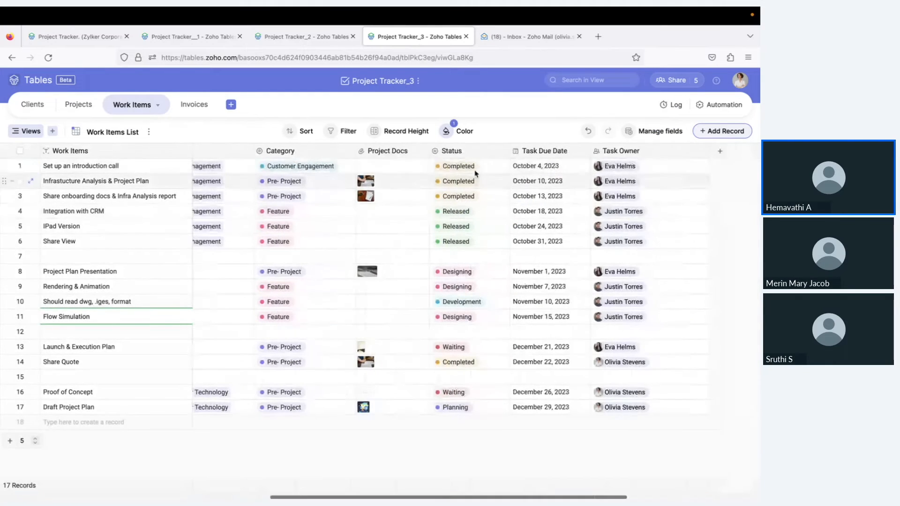
{"action": "left_click", "coordinate": [21, 132]}
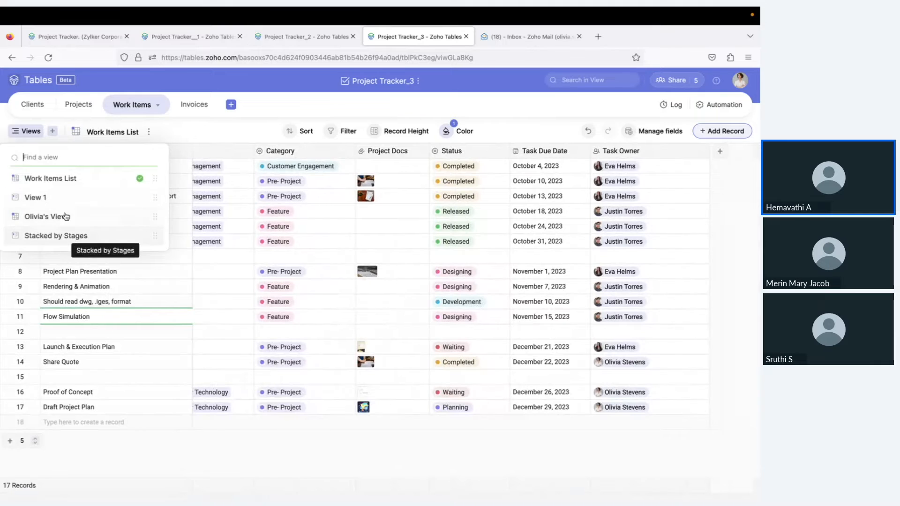
{"action": "left_click", "coordinate": [52, 198]}
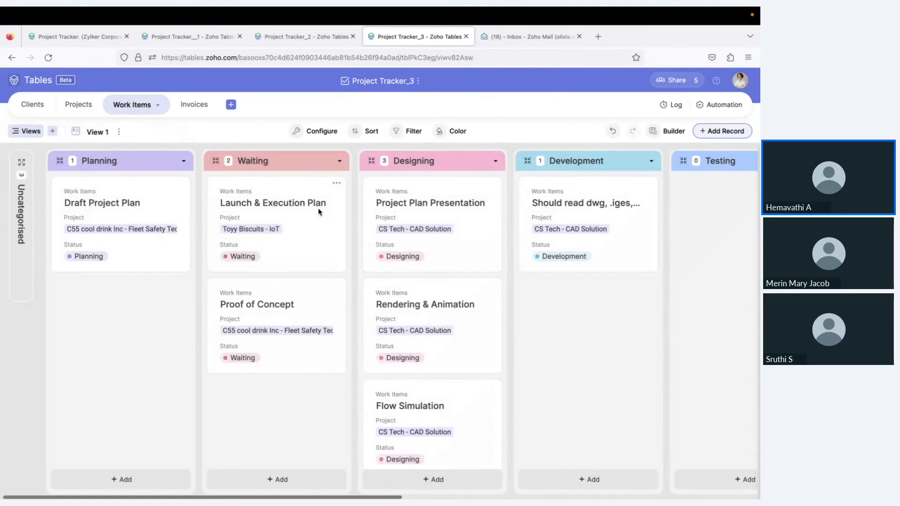
{"action": "scroll", "coordinate": [318, 212], "scroll_direction": "right", "scroll_amount": 1}
{"action": "scroll", "coordinate": [319, 211], "scroll_direction": "right", "scroll_amount": 3}
{"action": "scroll", "coordinate": [318, 211], "scroll_direction": "left", "scroll_amount": 2}
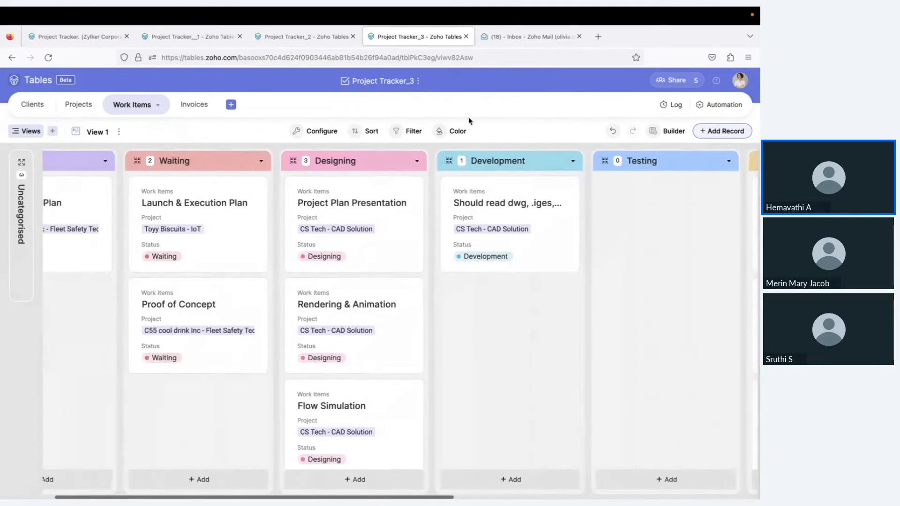
Add Task Owner to the kanban card fields, adding and then removing Category
{"action": "left_click", "coordinate": [680, 135]}
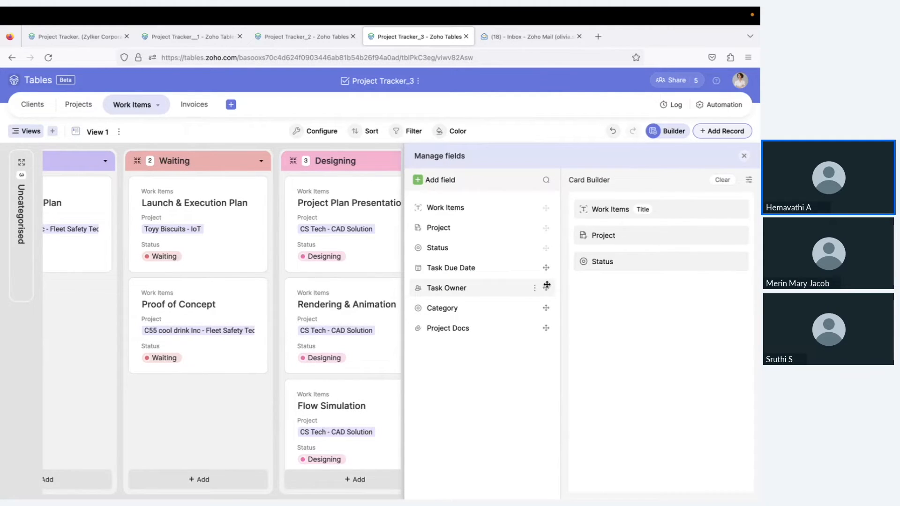
{"action": "left_click_drag", "start_coordinate": [546, 285], "coordinate": [733, 287]}
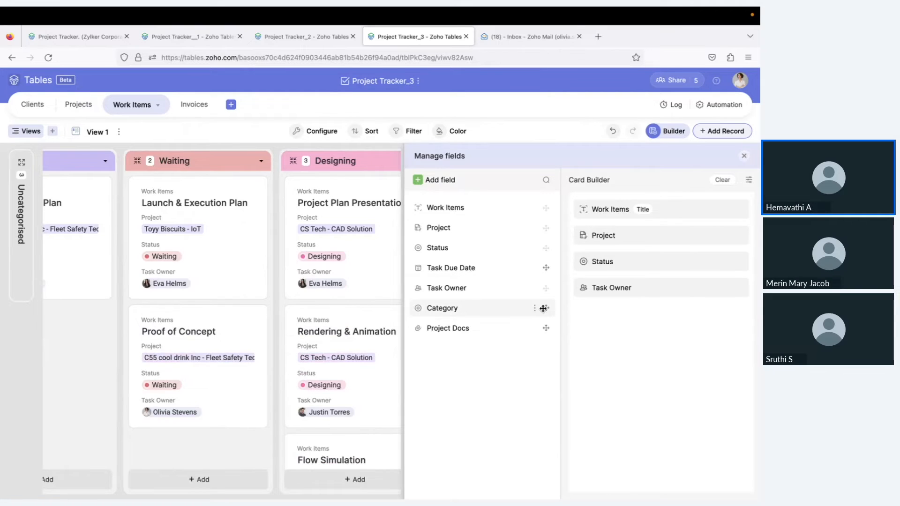
{"action": "left_click_drag", "start_coordinate": [544, 308], "coordinate": [600, 315]}
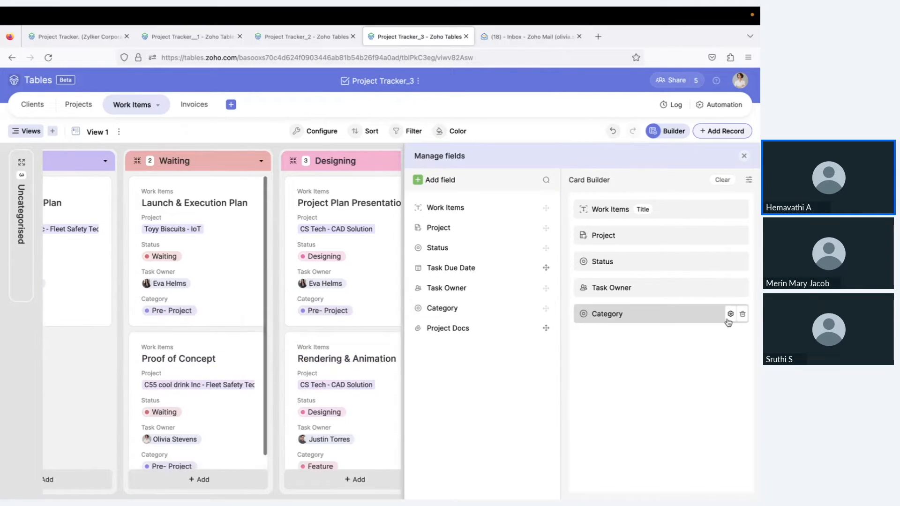
{"action": "left_click", "coordinate": [743, 315]}
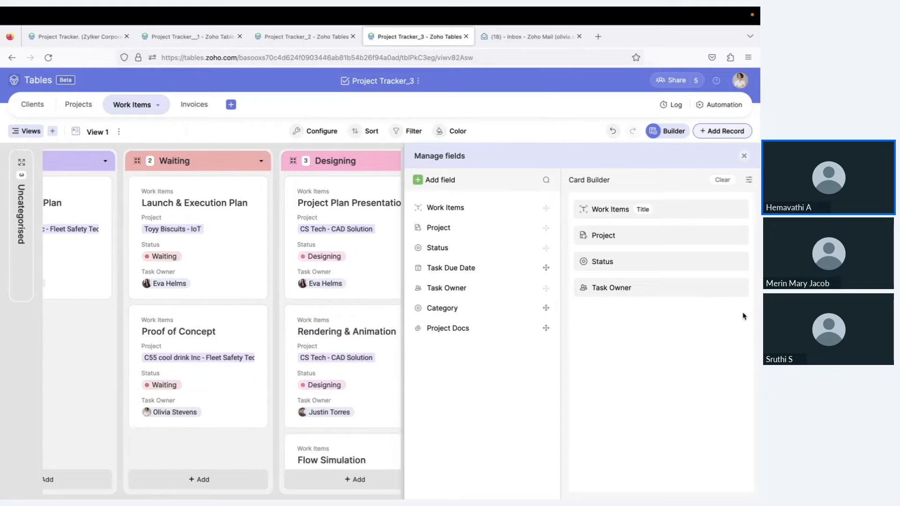
{"action": "left_click", "coordinate": [745, 158]}
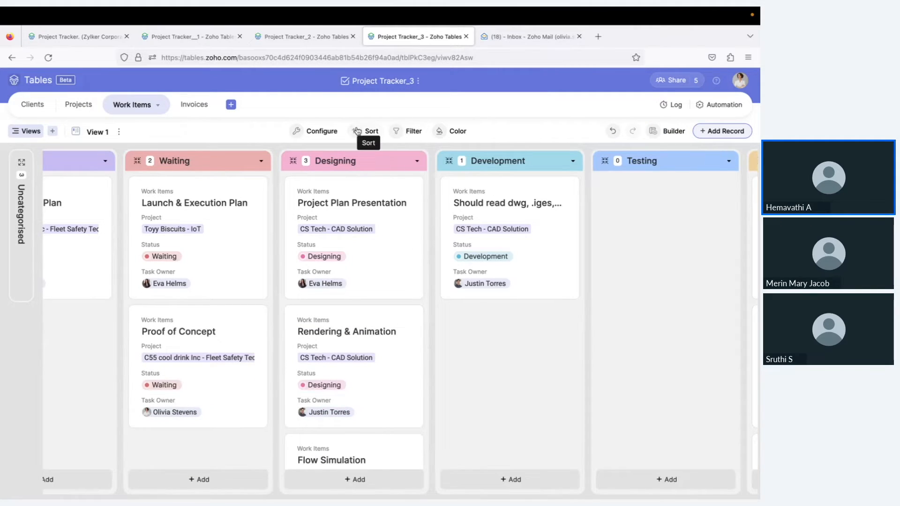
{"action": "left_click", "coordinate": [440, 136]}
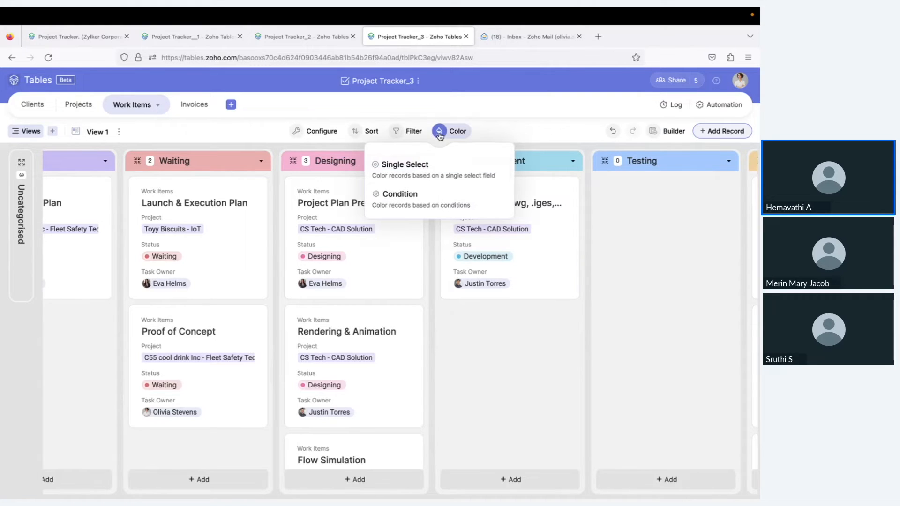
{"action": "left_click", "coordinate": [411, 166]}
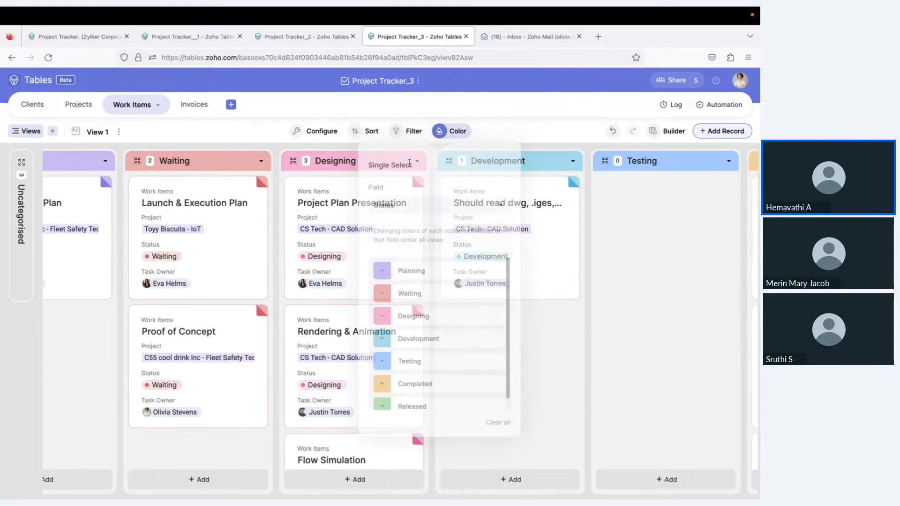
{"action": "left_click", "coordinate": [446, 132]}
{"action": "left_click", "coordinate": [446, 133]}
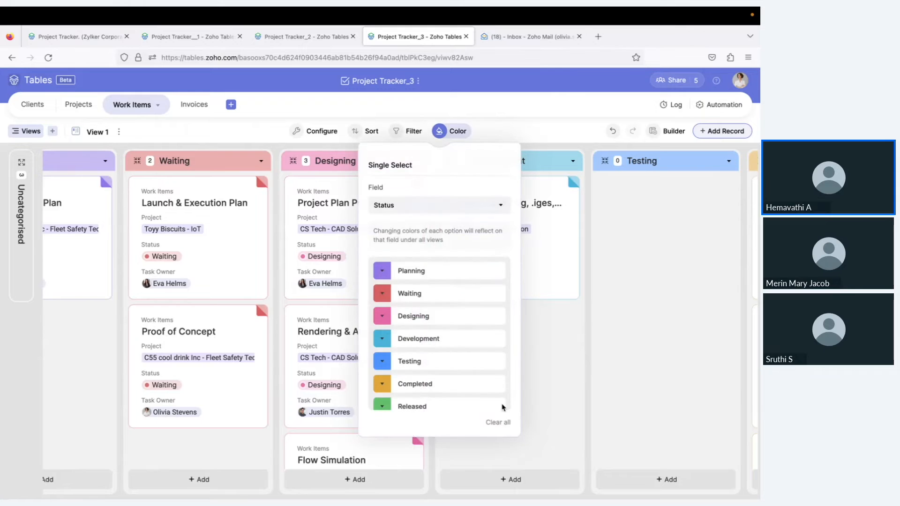
{"action": "left_click", "coordinate": [497, 422]}
{"action": "left_click", "coordinate": [449, 130]}
{"action": "left_click", "coordinate": [449, 130]}
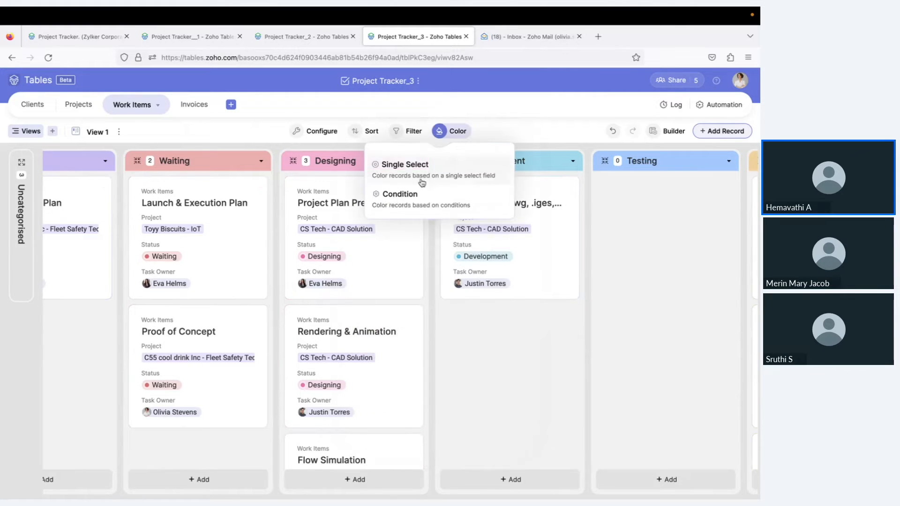
{"action": "left_click", "coordinate": [420, 200]}
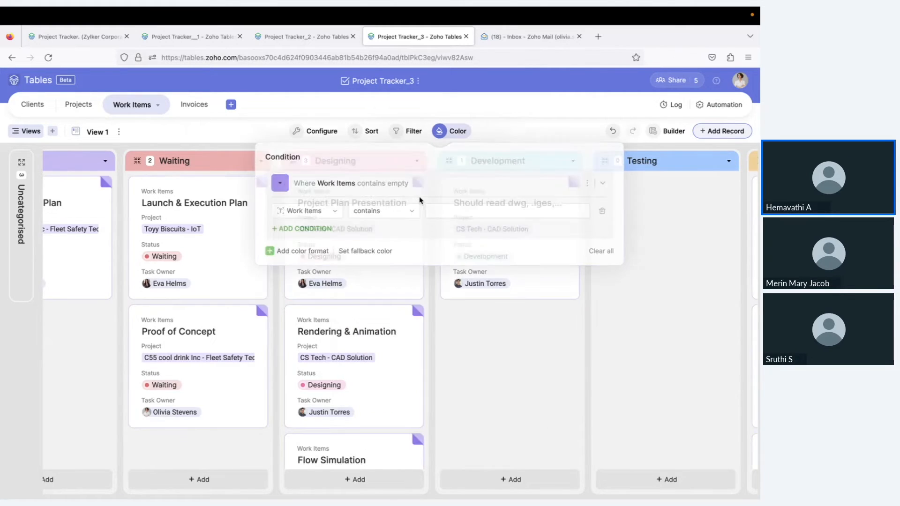
{"action": "left_click", "coordinate": [322, 210]}
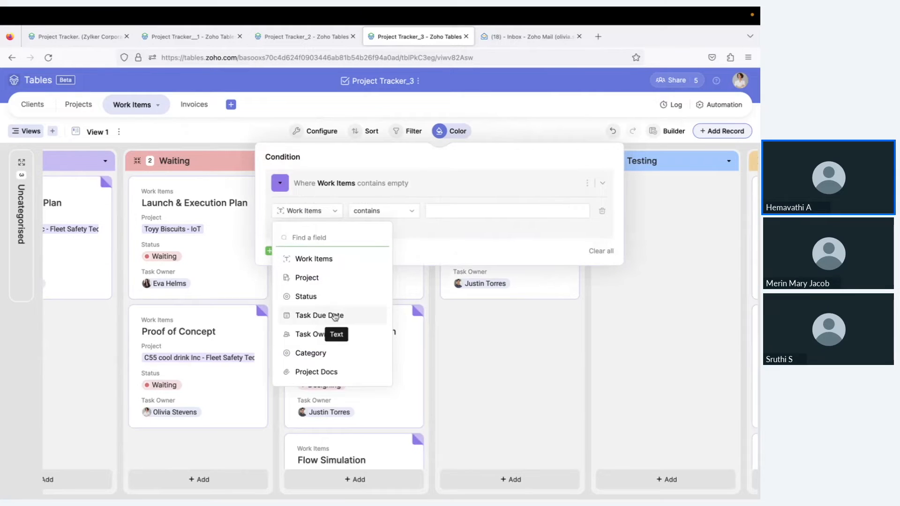
{"action": "left_click", "coordinate": [611, 252]}
{"action": "left_click", "coordinate": [526, 130]}
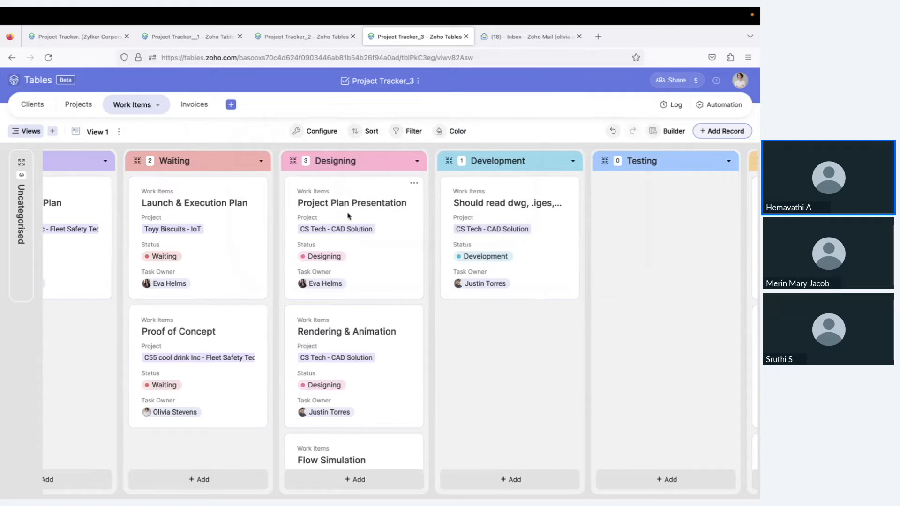
{"action": "scroll", "coordinate": [373, 282], "scroll_direction": "left", "scroll_amount": 3}
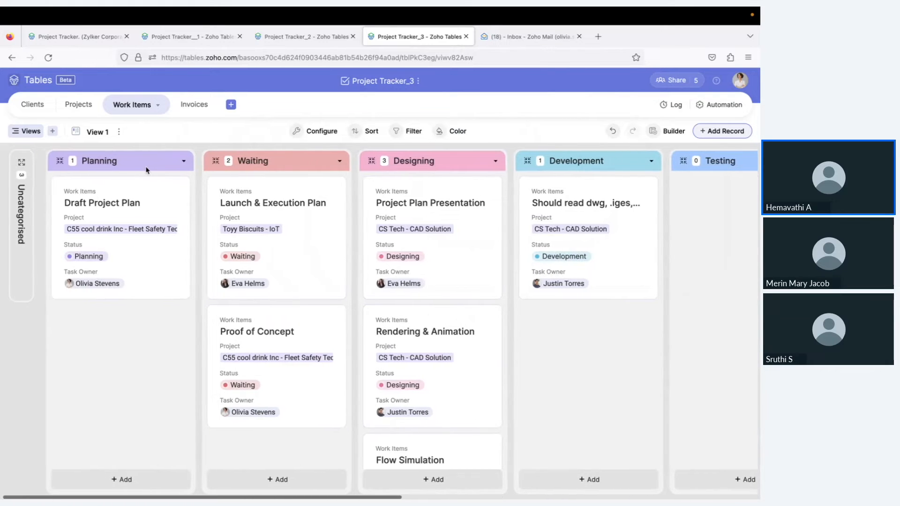
Create calendar View 2 of work items by due date, then return to Work Items List
{"action": "left_click", "coordinate": [52, 131]}
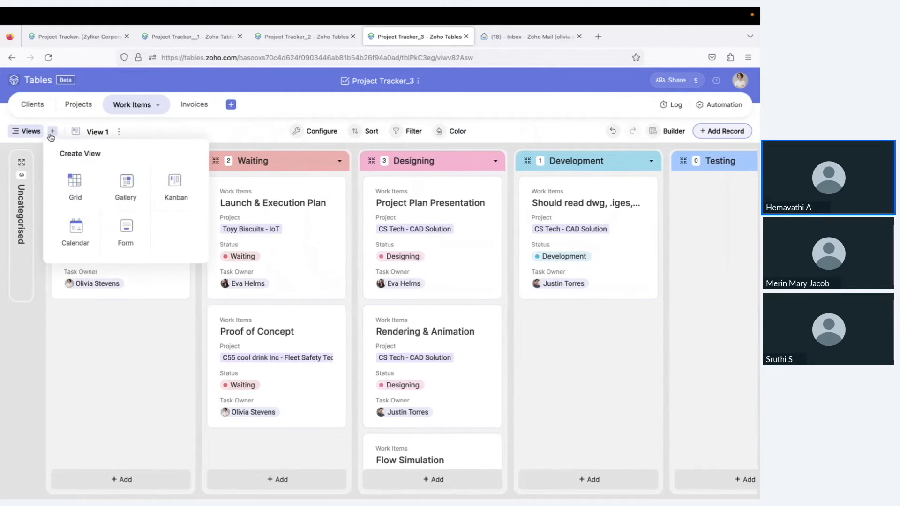
{"action": "left_click", "coordinate": [76, 228]}
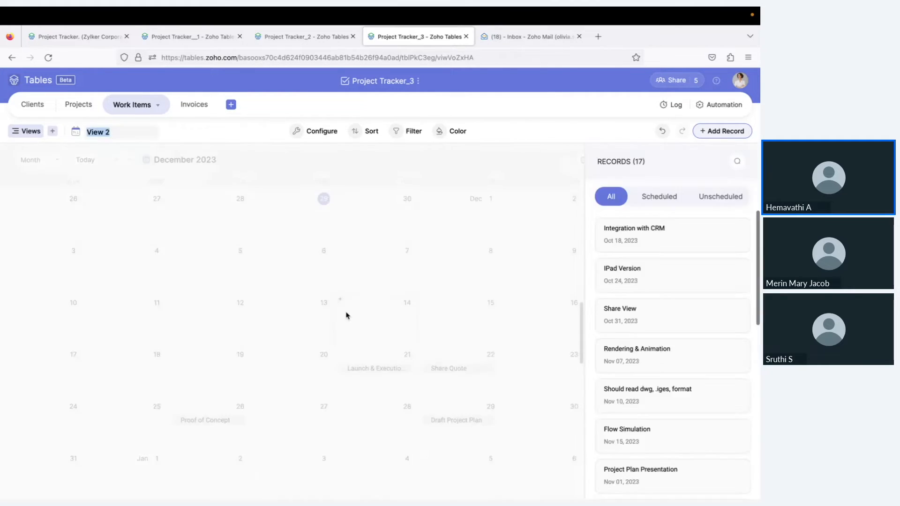
{"action": "scroll", "coordinate": [353, 340], "scroll_direction": "up", "scroll_amount": 8}
{"action": "scroll", "coordinate": [353, 340], "scroll_direction": "down", "scroll_amount": 2}
{"action": "scroll", "coordinate": [353, 339], "scroll_direction": "up", "scroll_amount": 10}
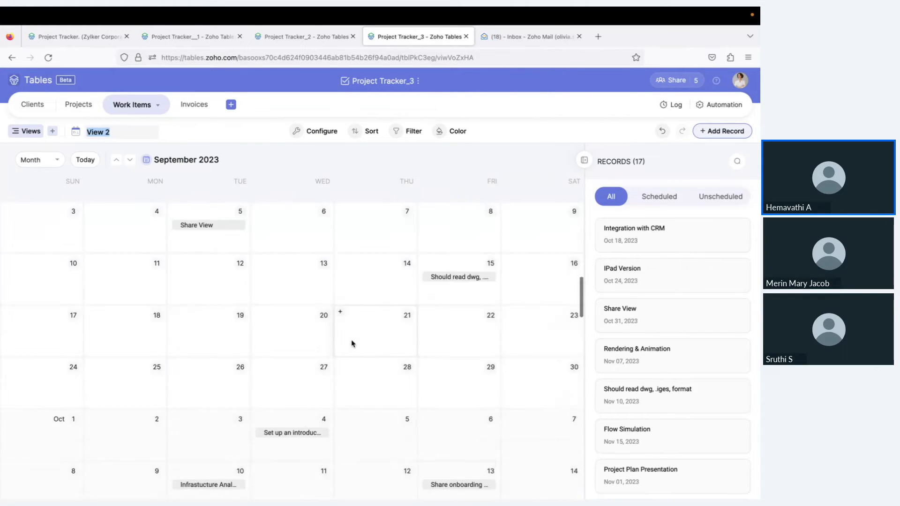
{"action": "scroll", "coordinate": [353, 343], "scroll_direction": "down", "scroll_amount": 10}
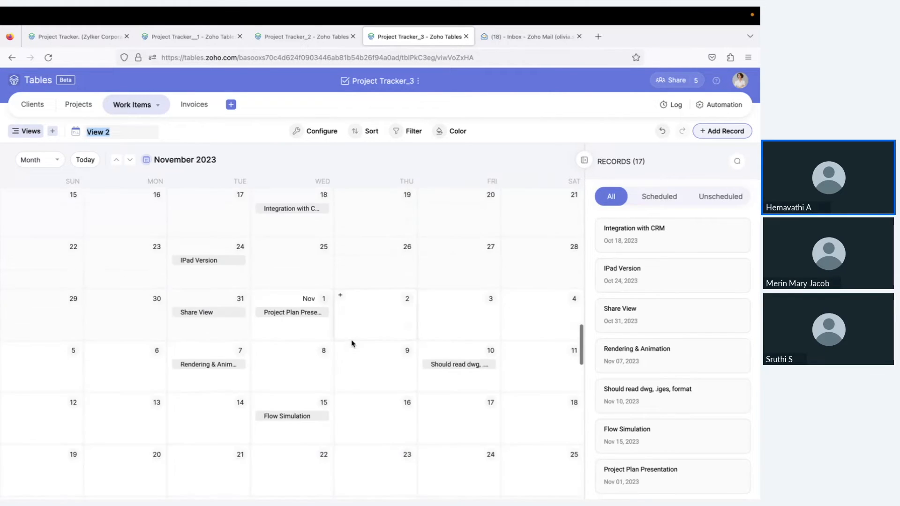
{"action": "left_click", "coordinate": [29, 131]}
{"action": "left_click", "coordinate": [49, 179]}
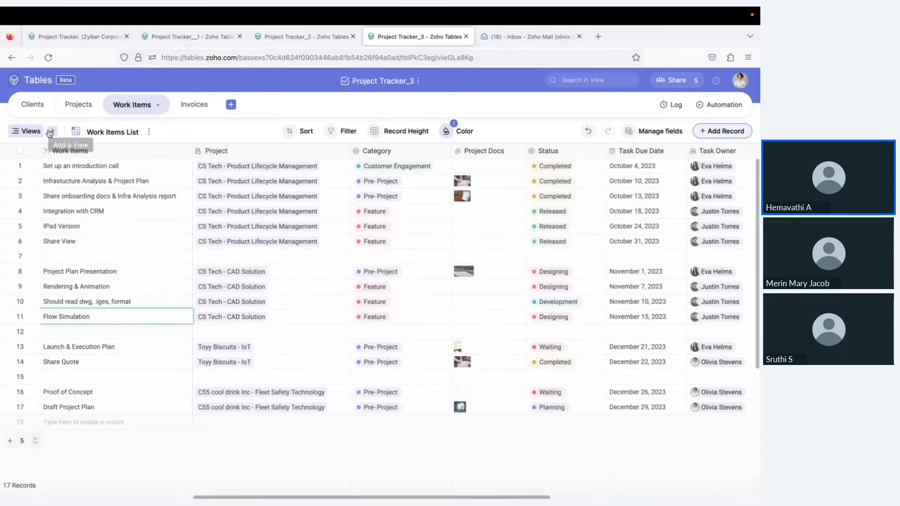
Open the ⋮ view options menu for the Work Items List view
{"action": "left_click", "coordinate": [53, 131]}
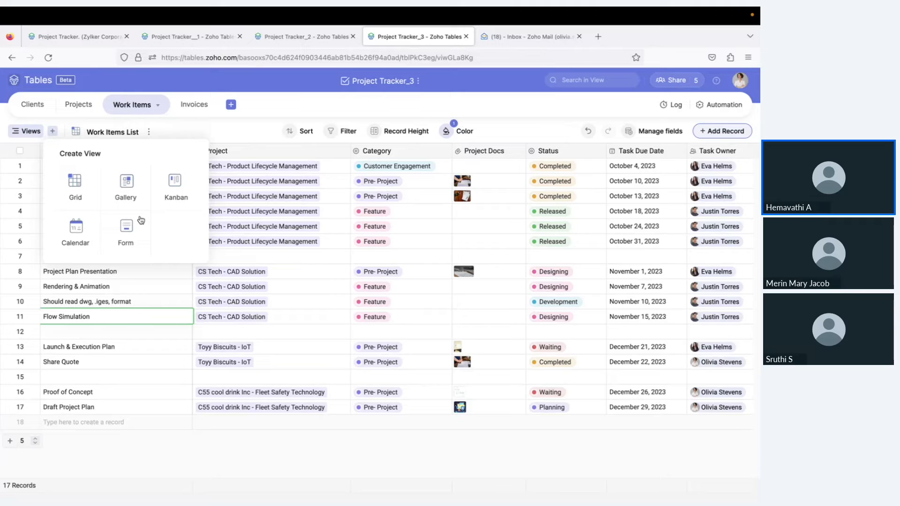
{"action": "left_click", "coordinate": [241, 124]}
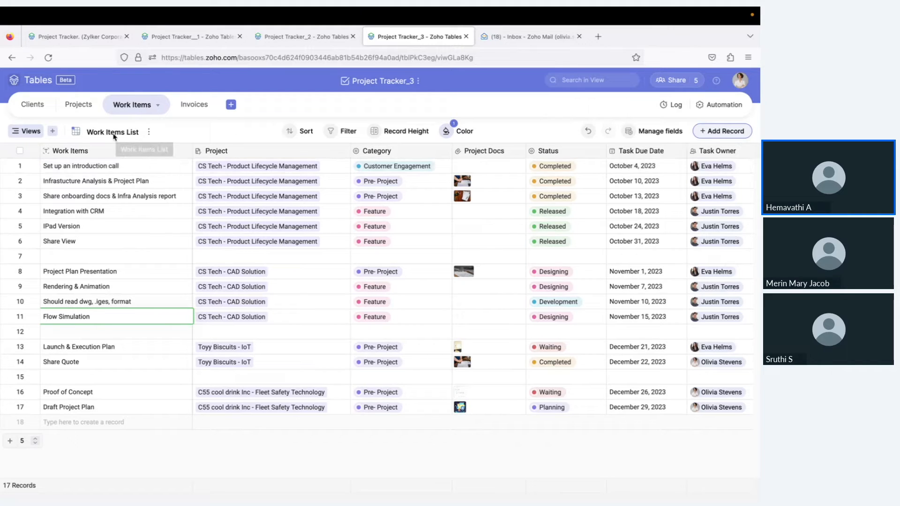
{"action": "left_click", "coordinate": [55, 131]}
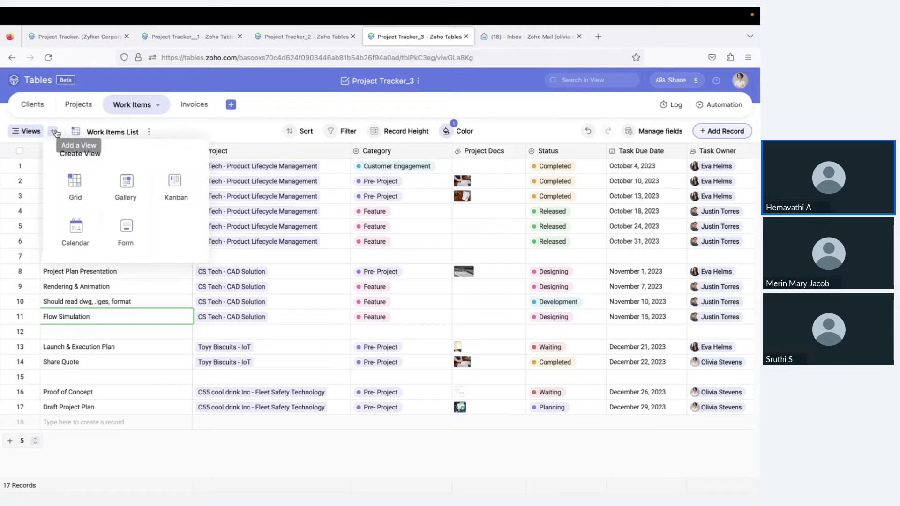
{"action": "left_click", "coordinate": [148, 133]}
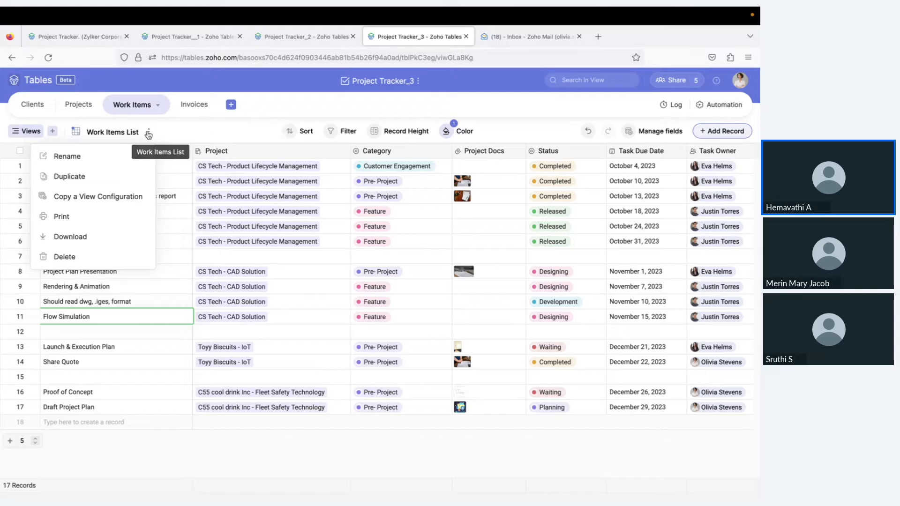
{"action": "left_click", "coordinate": [208, 132]}
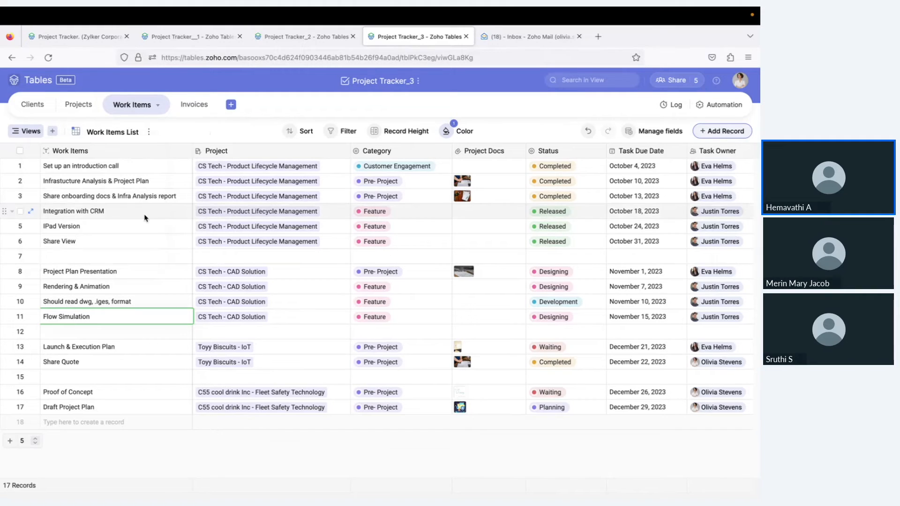
{"action": "left_click", "coordinate": [24, 133]}
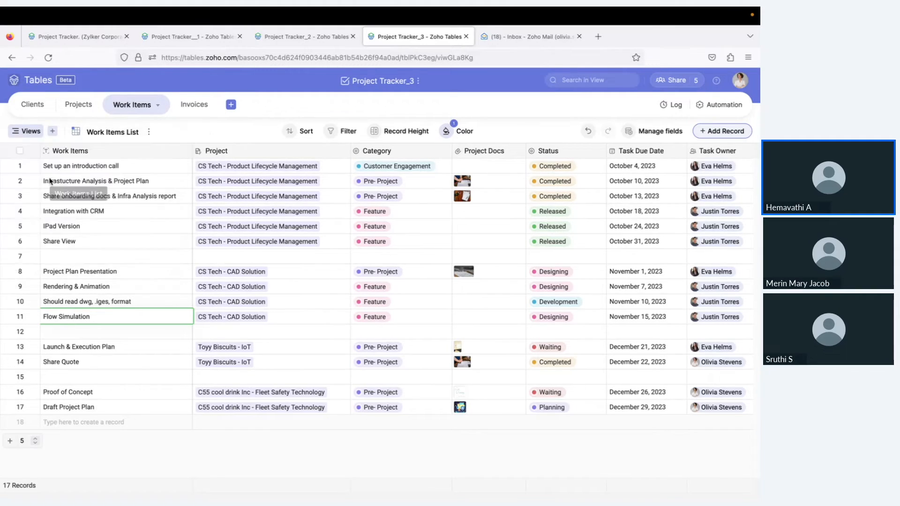
{"action": "left_click", "coordinate": [149, 133]}
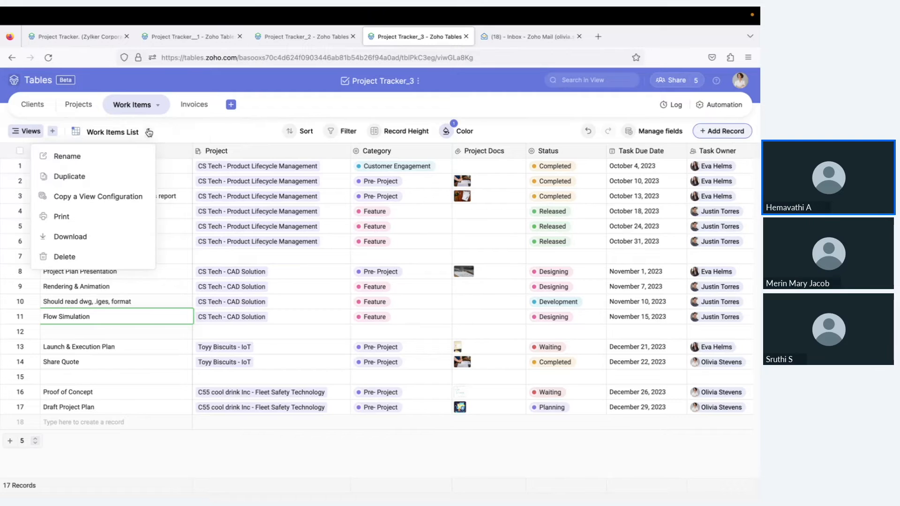
Duplicate the Work Items List view and filter the copy to Task Owner = my records
{"action": "left_click", "coordinate": [108, 178]}
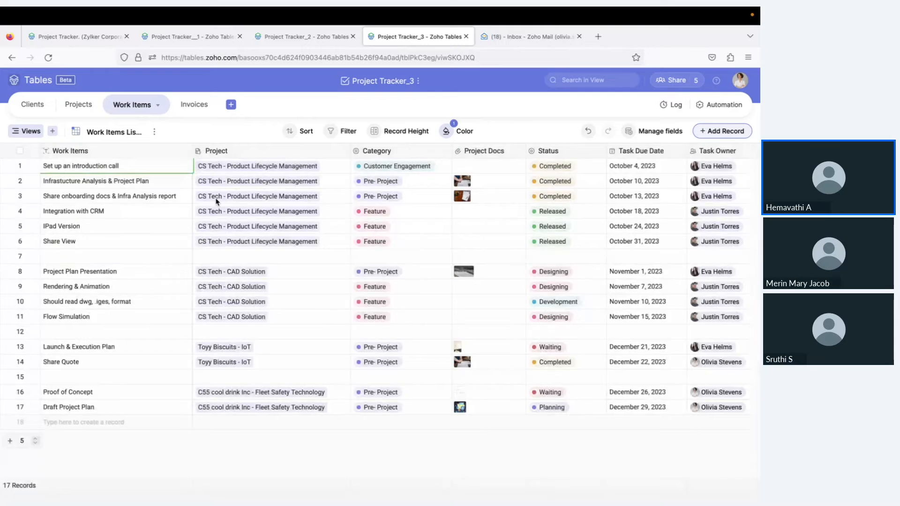
{"action": "left_click", "coordinate": [334, 131]}
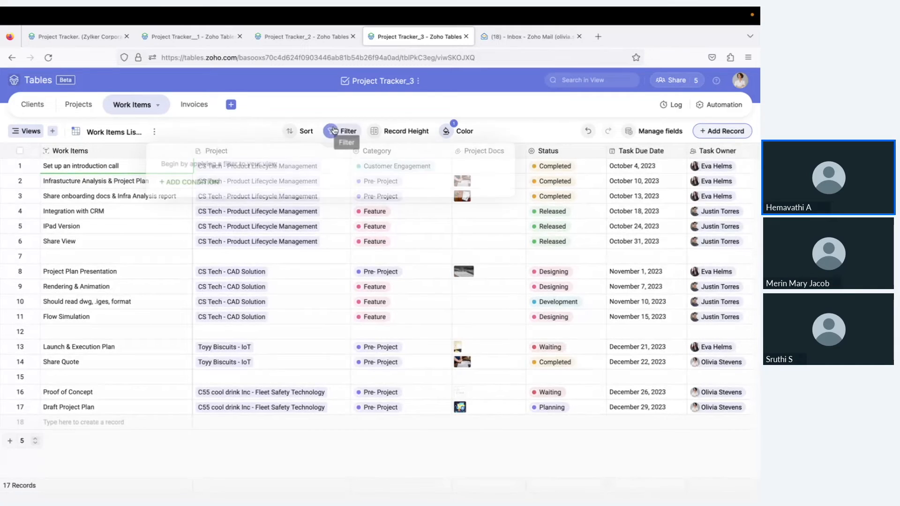
{"action": "left_click", "coordinate": [186, 183]}
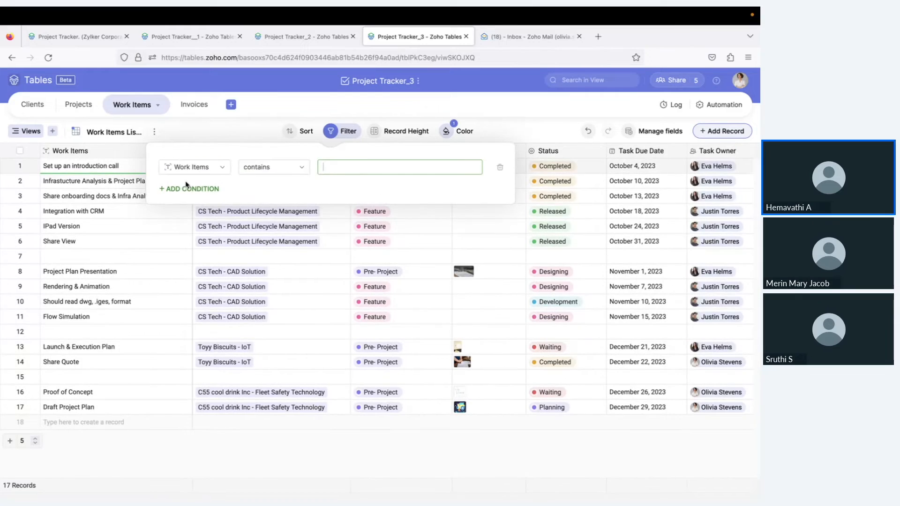
{"action": "left_click", "coordinate": [193, 167]}
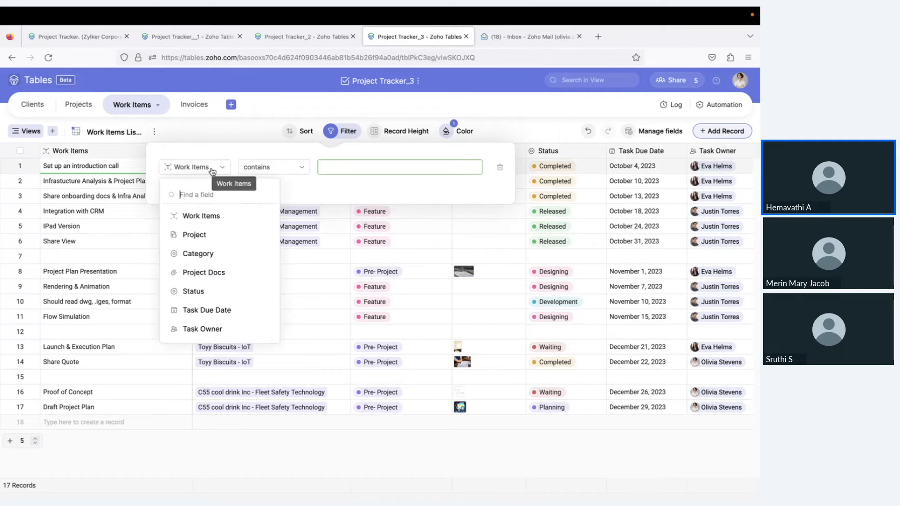
{"action": "left_click", "coordinate": [203, 328]}
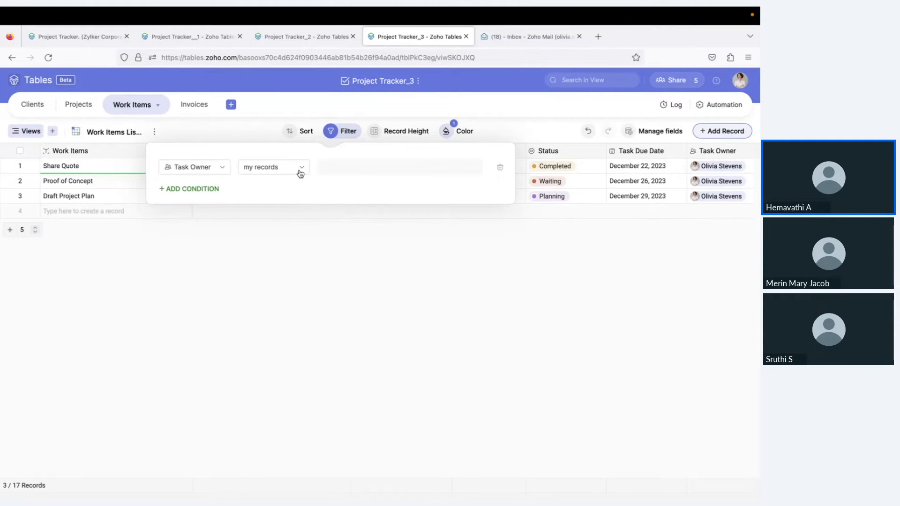
{"action": "left_click", "coordinate": [262, 293]}
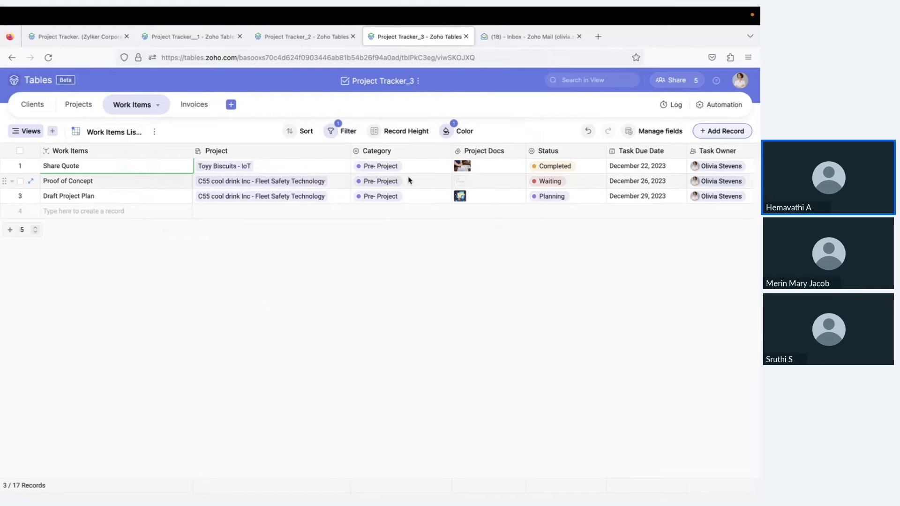
Rename the copied view after the task owner's name
{"action": "left_click", "coordinate": [155, 132]}
{"action": "left_click", "coordinate": [135, 151]}
{"action": "type", "text": "Olivia's V"}
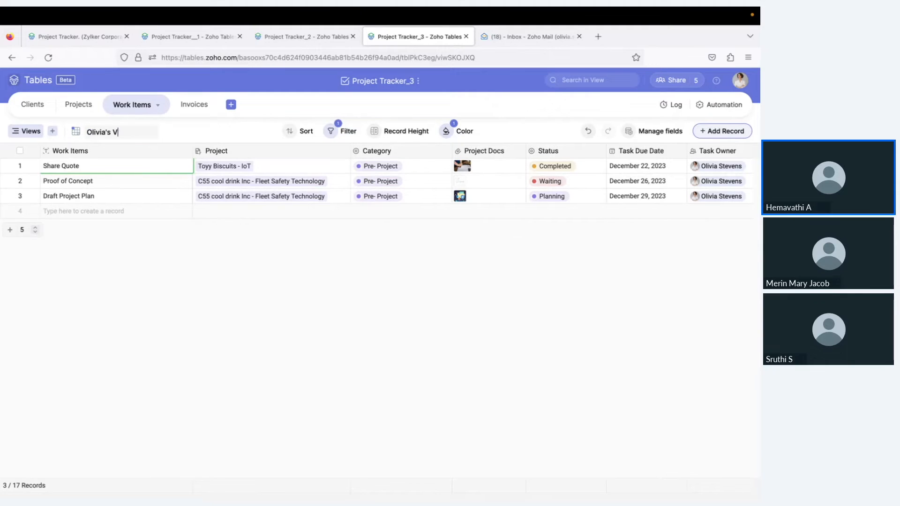
{"action": "type", "text": "iew_"}
{"action": "key", "text": "Return"}
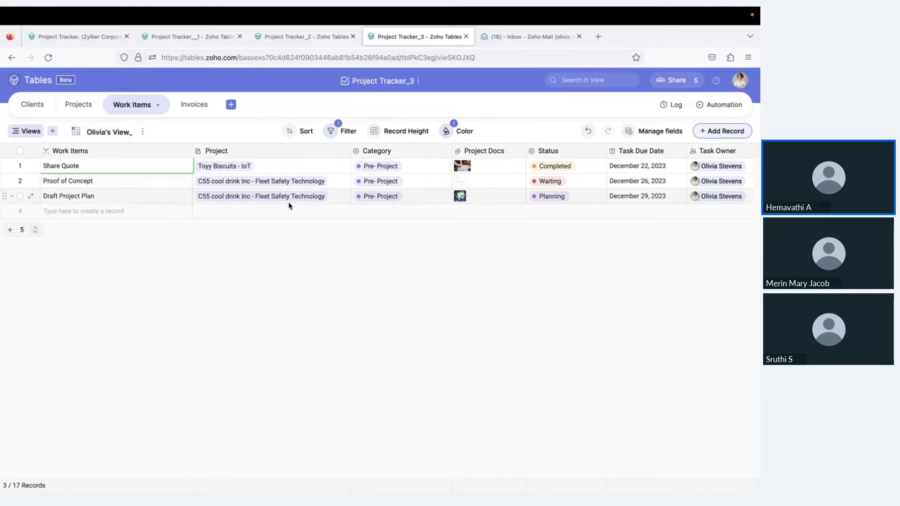
Clear existing colour rules and colour records red when Status is any of Waiting
{"action": "left_click", "coordinate": [453, 131]}
{"action": "left_click", "coordinate": [613, 209]}
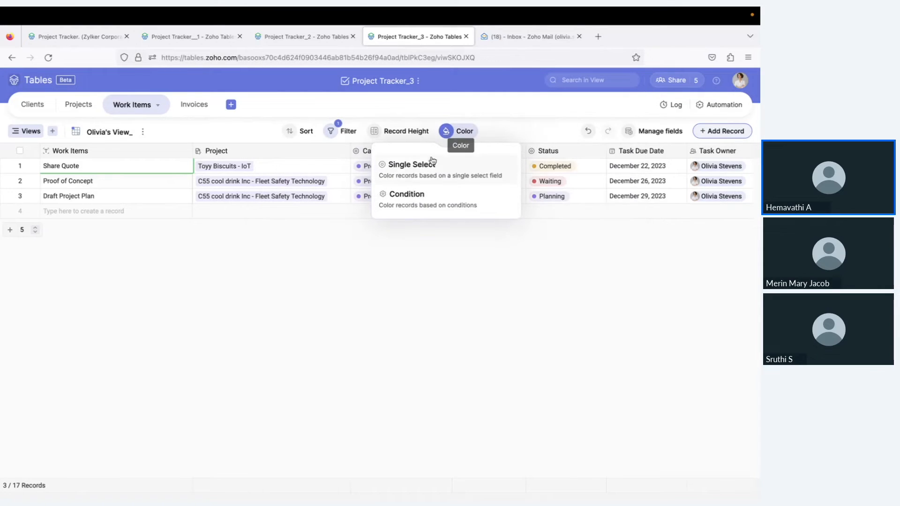
{"action": "left_click", "coordinate": [435, 195]}
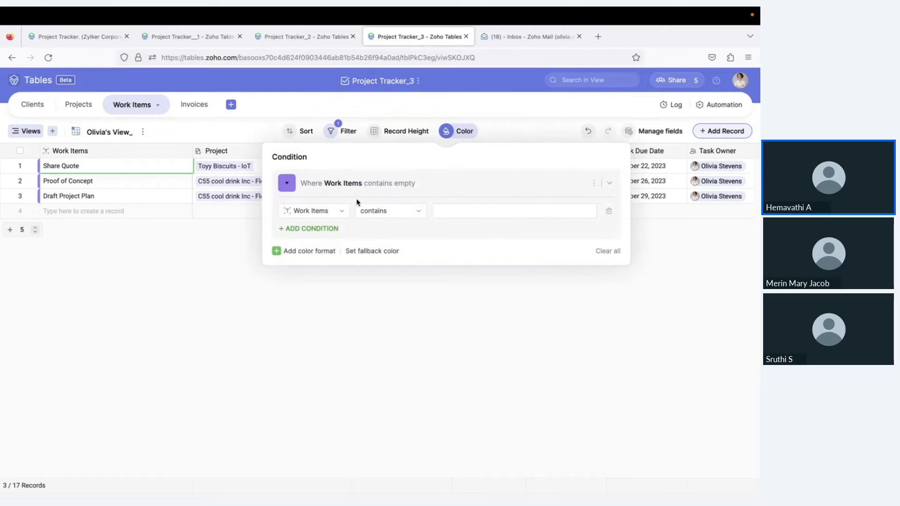
{"action": "left_click", "coordinate": [287, 184]}
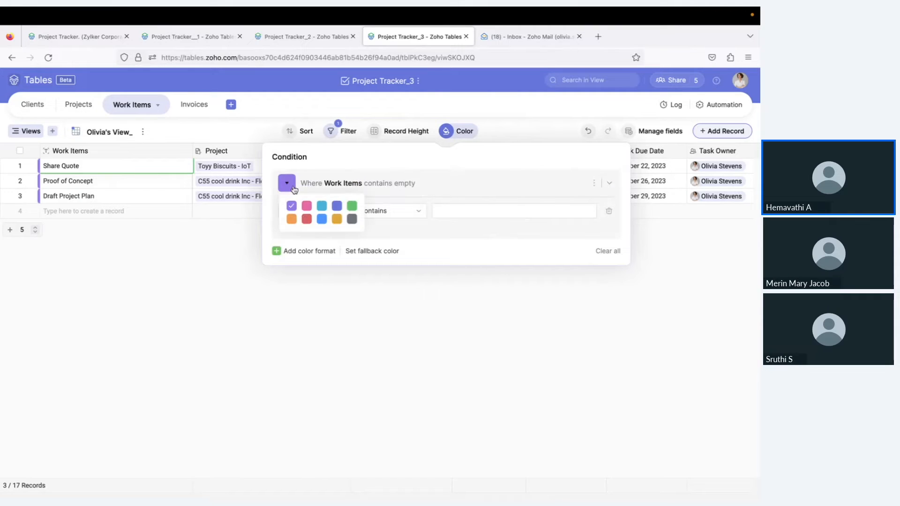
{"action": "left_click", "coordinate": [307, 220]}
{"action": "left_click", "coordinate": [313, 211]}
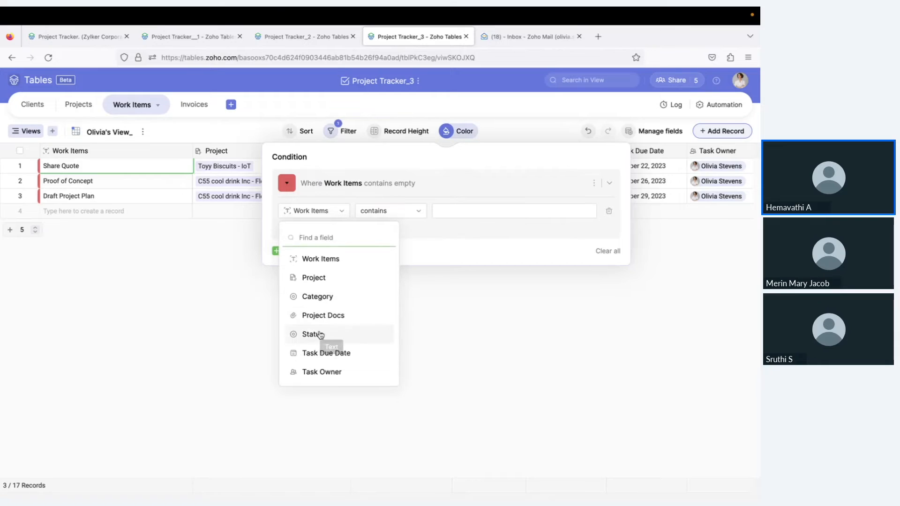
{"action": "left_click", "coordinate": [318, 334]}
{"action": "left_click", "coordinate": [474, 211]}
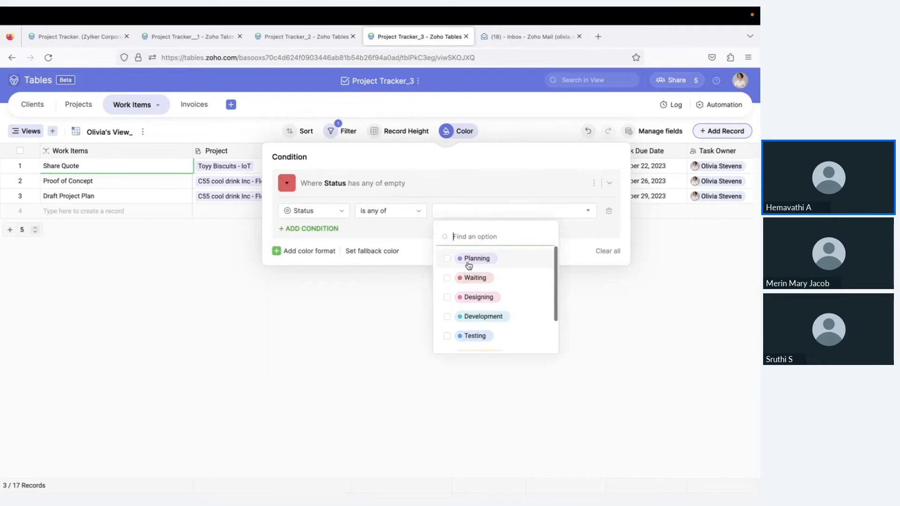
{"action": "left_click", "coordinate": [473, 278]}
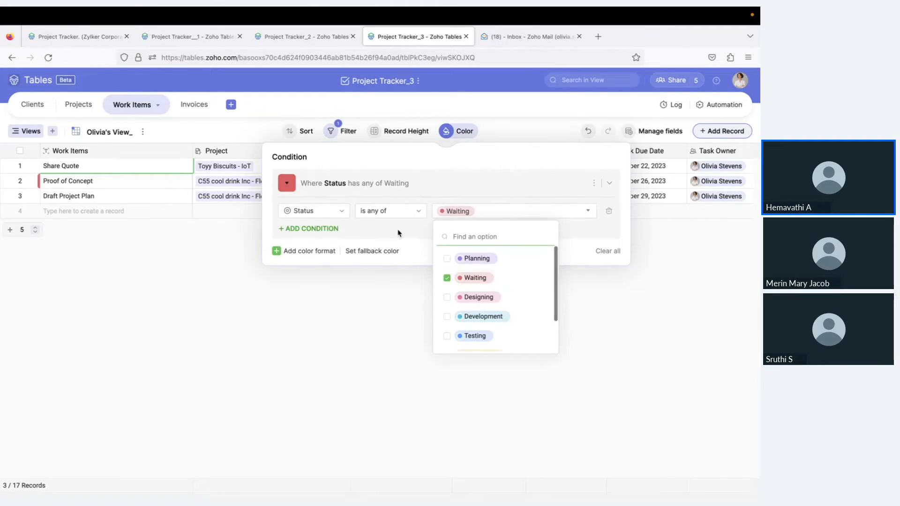
{"action": "left_click", "coordinate": [399, 233]}
{"action": "left_click", "coordinate": [448, 344]}
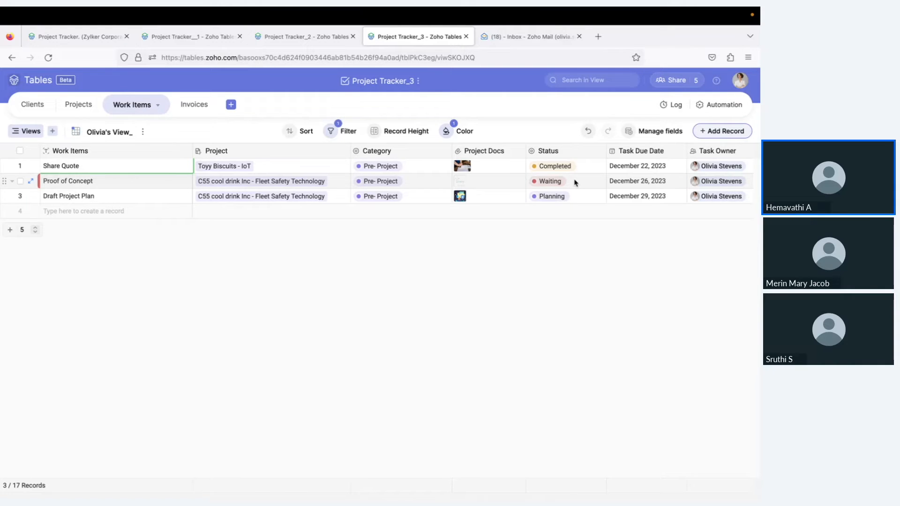
{"action": "left_click", "coordinate": [396, 133]}
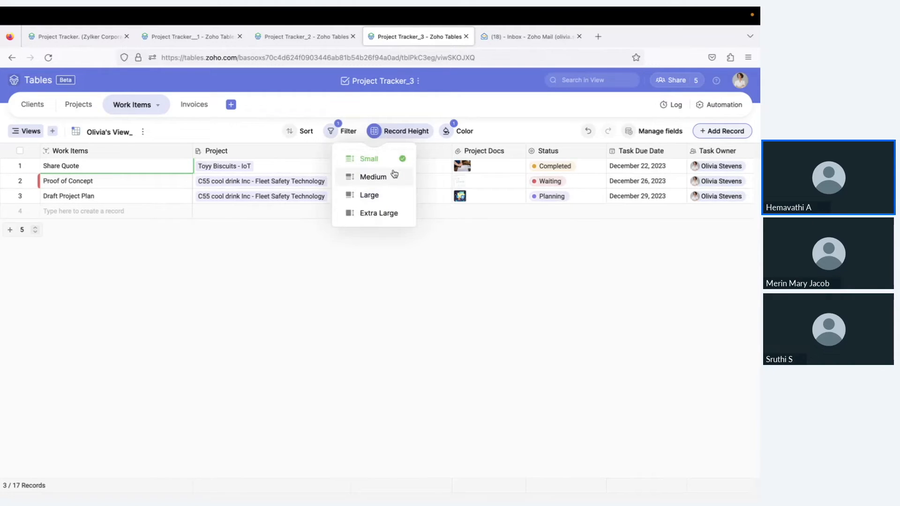
Set record height to Medium, then switch to Work Items List and back to the personal view
{"action": "left_click", "coordinate": [373, 177]}
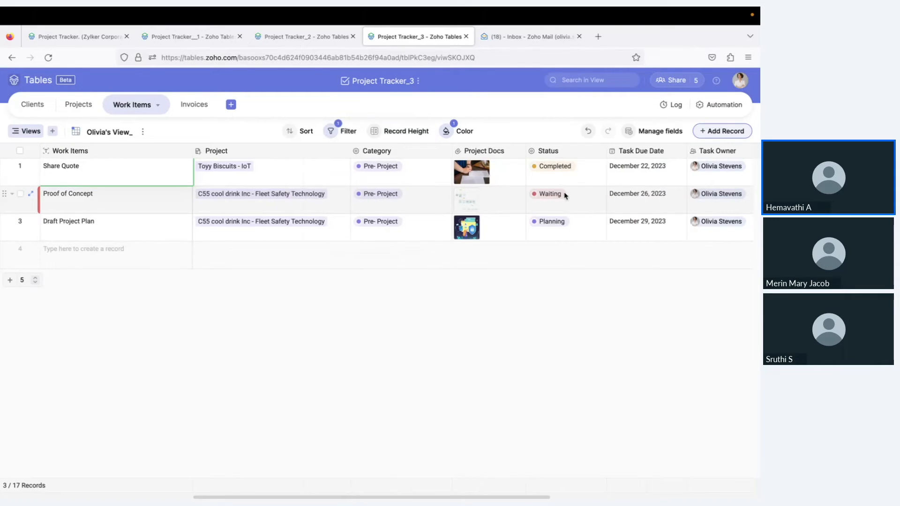
{"action": "left_click", "coordinate": [30, 131]}
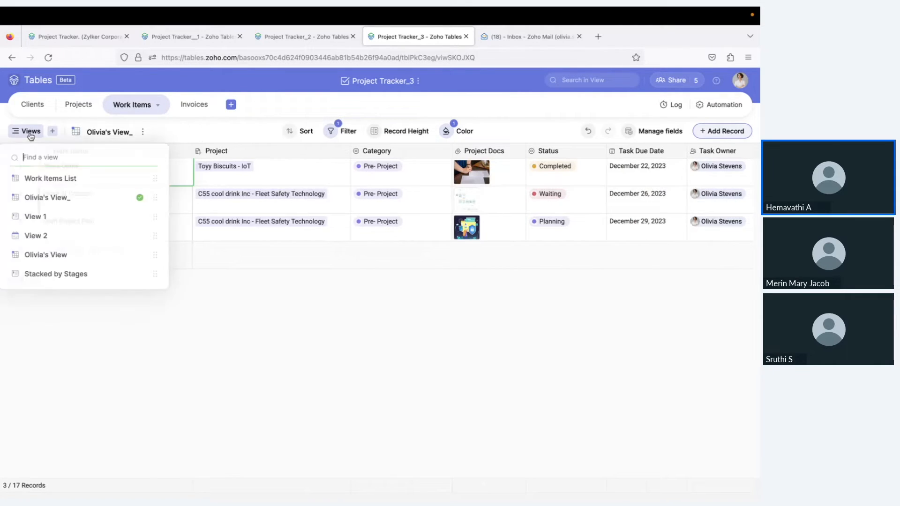
{"action": "left_click", "coordinate": [46, 179]}
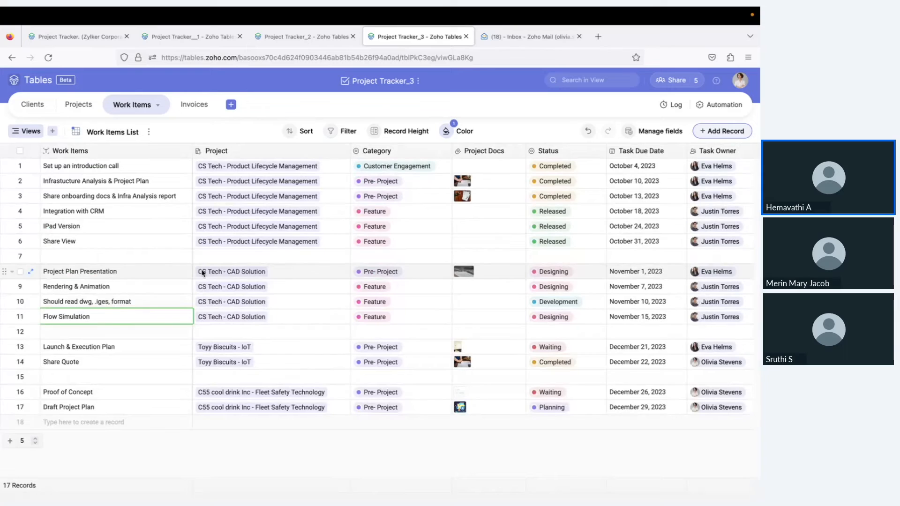
{"action": "left_click", "coordinate": [30, 131]}
{"action": "left_click", "coordinate": [51, 203]}
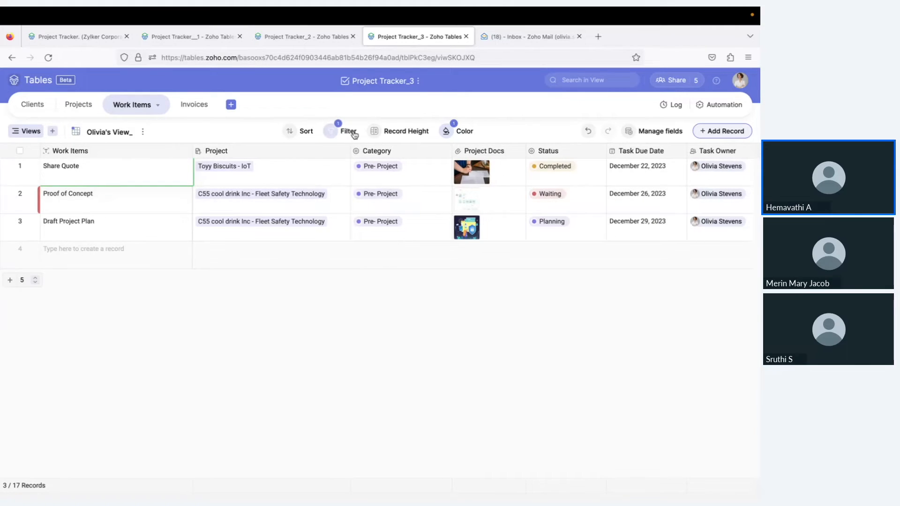
Set Proof of Concept's Status to Completed
{"action": "left_click", "coordinate": [565, 207]}
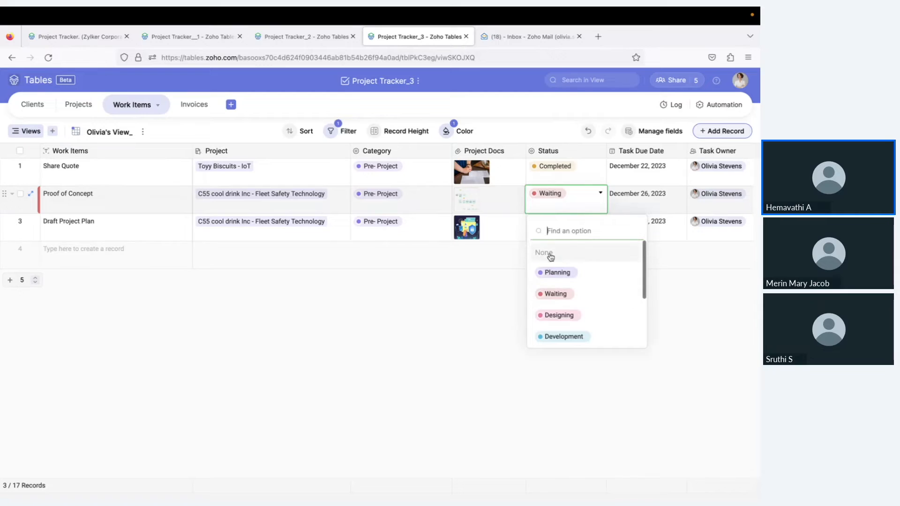
{"action": "left_click", "coordinate": [80, 203]}
{"action": "left_click", "coordinate": [591, 205]}
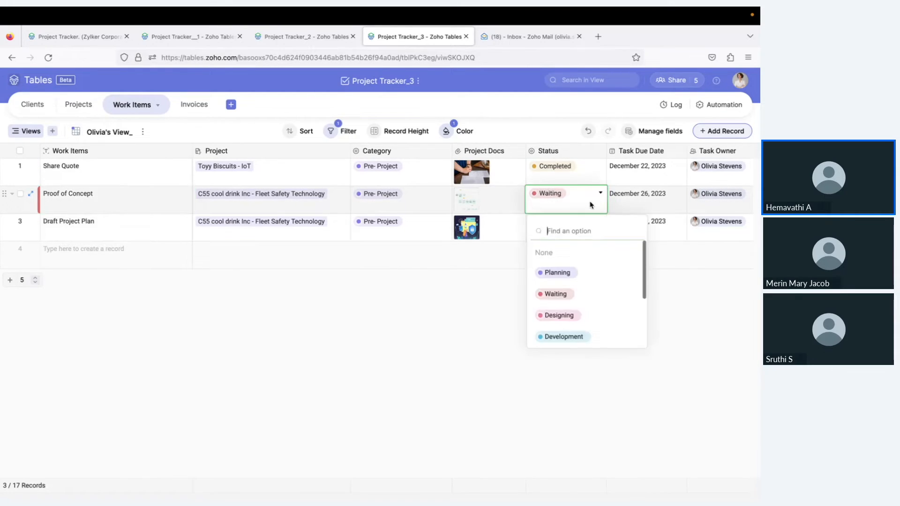
{"action": "scroll", "coordinate": [572, 291], "scroll_direction": "down", "scroll_amount": 2}
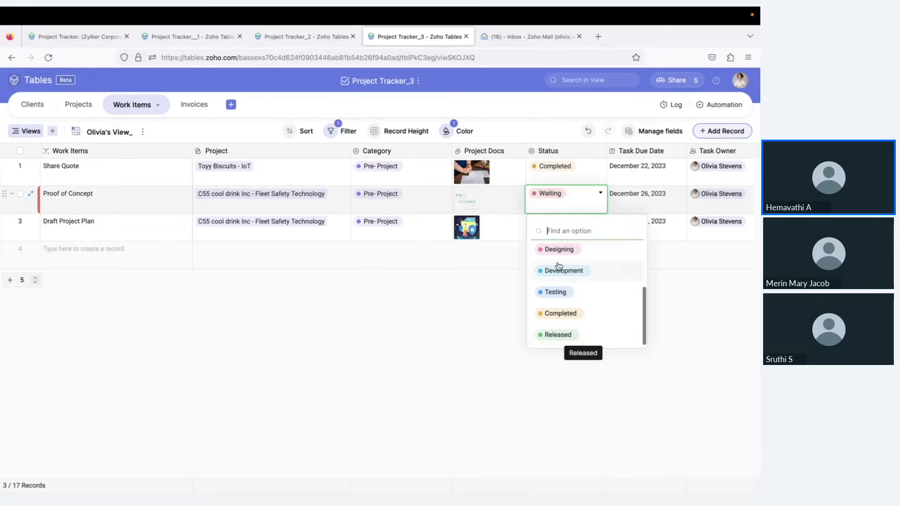
{"action": "left_click", "coordinate": [565, 315]}
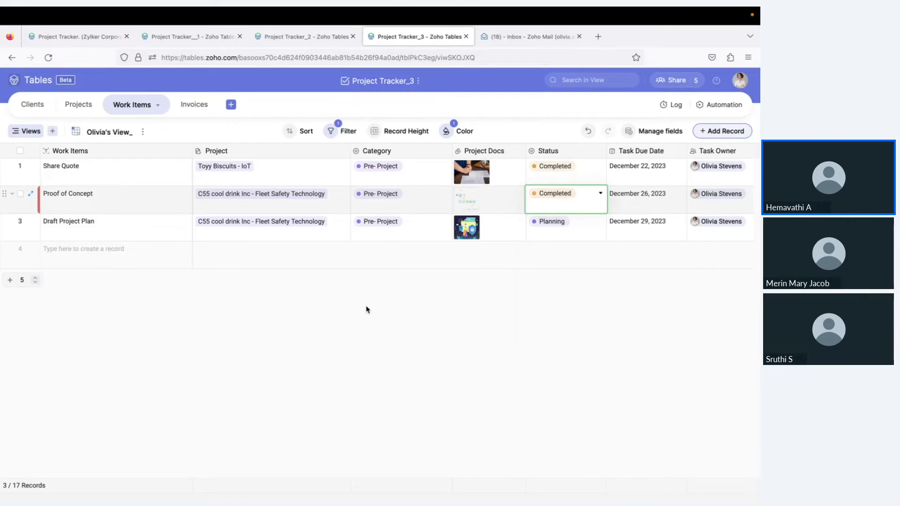
Switch to the full Work Items List view and check Proof of Concept's Completed status
{"action": "left_click", "coordinate": [27, 131]}
{"action": "left_click", "coordinate": [52, 179]}
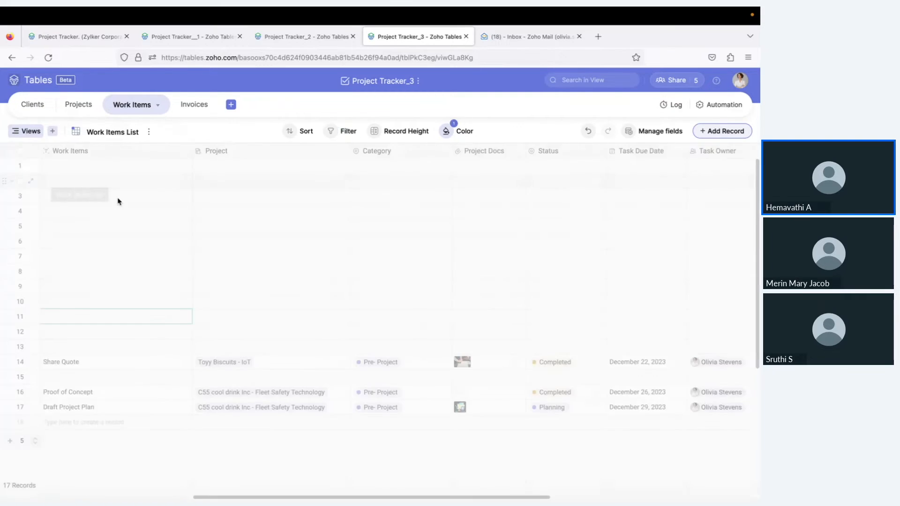
{"action": "scroll", "coordinate": [147, 310], "scroll_direction": "down", "scroll_amount": 1}
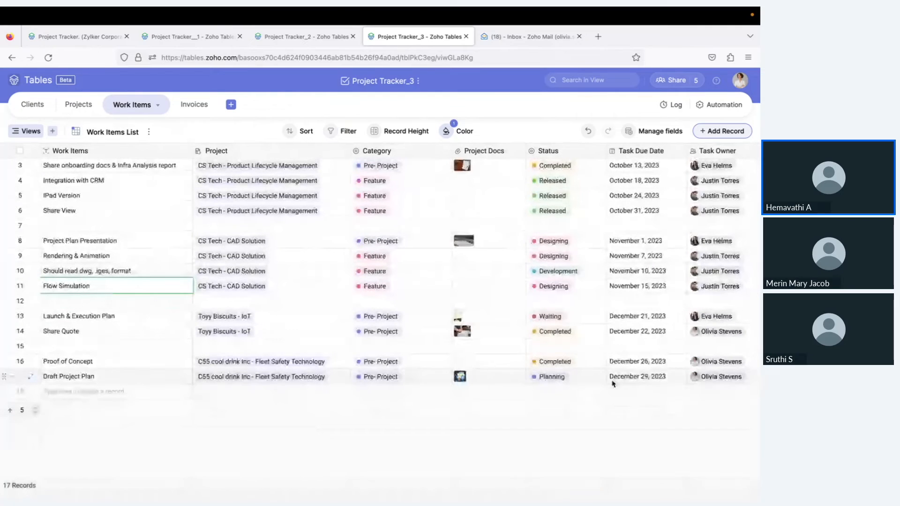
{"action": "left_click", "coordinate": [593, 364]}
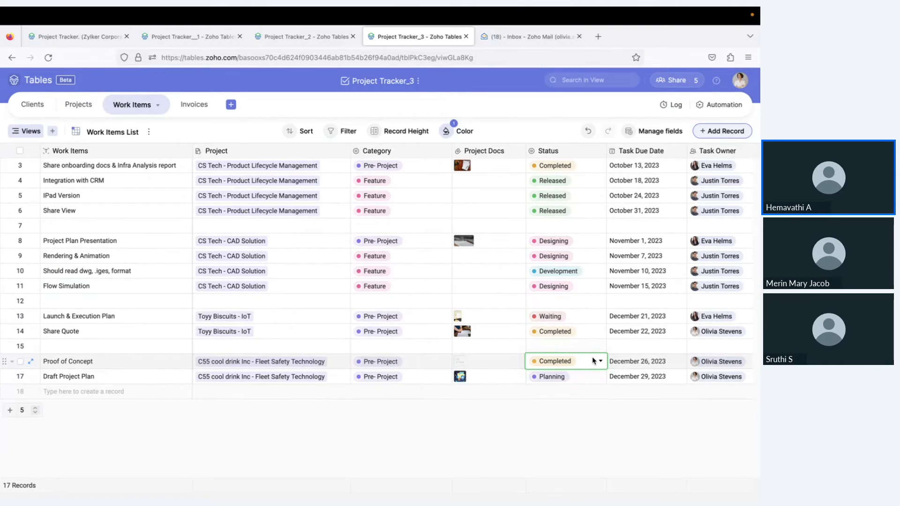
{"action": "scroll", "coordinate": [552, 295], "scroll_direction": "up", "scroll_amount": 1}
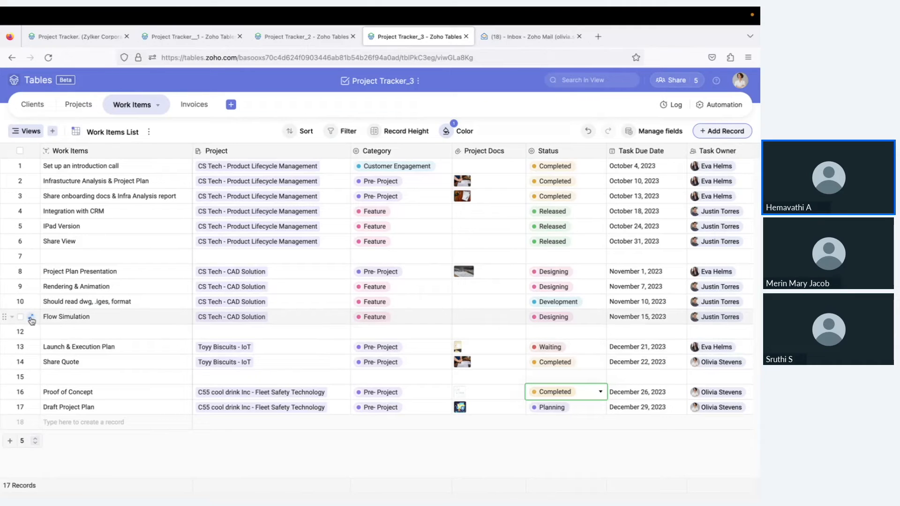
Open the Flow Simulation record and start a comment mentioning the task owner
{"action": "left_click", "coordinate": [31, 320]}
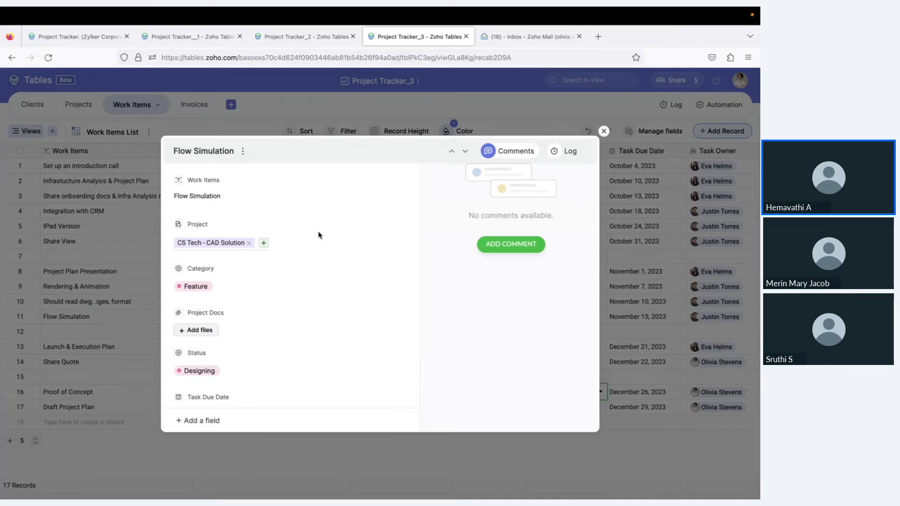
{"action": "scroll", "coordinate": [318, 236], "scroll_direction": "down", "scroll_amount": 3}
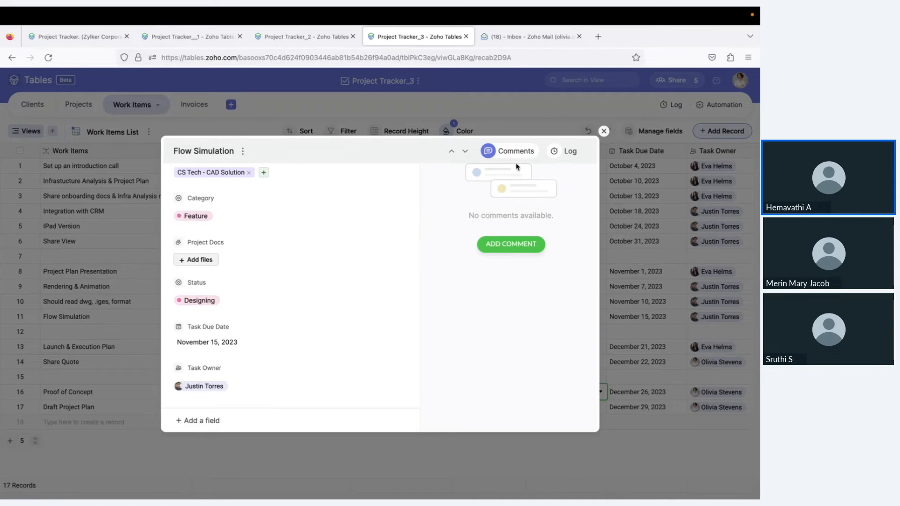
{"action": "left_click", "coordinate": [516, 252]}
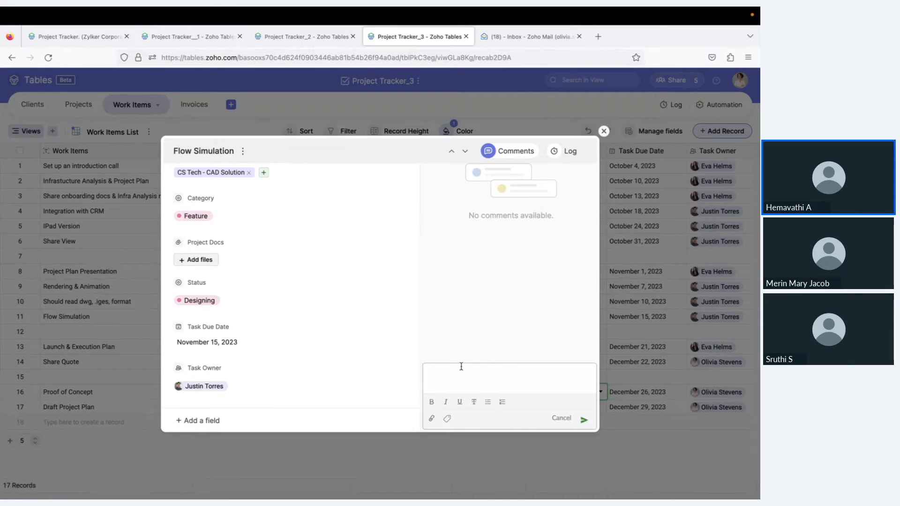
{"action": "type", "text": "@tor"}
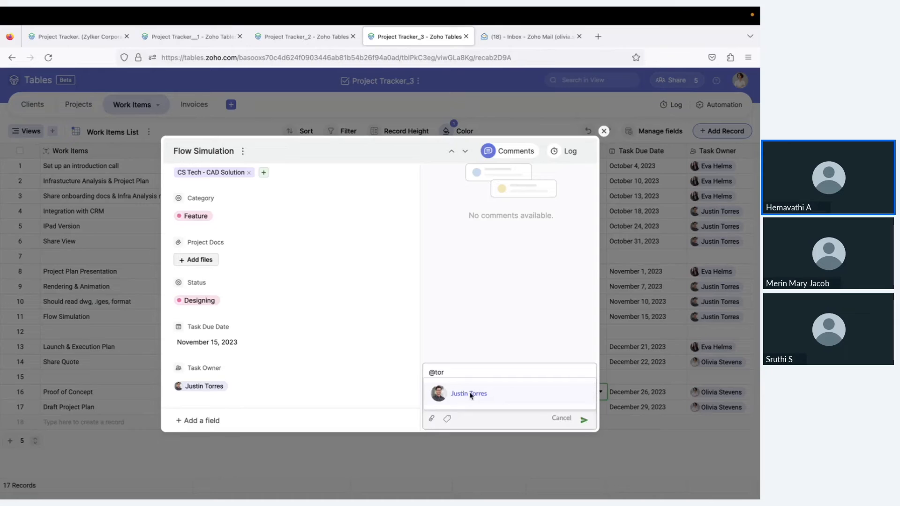
{"action": "left_click", "coordinate": [469, 396]}
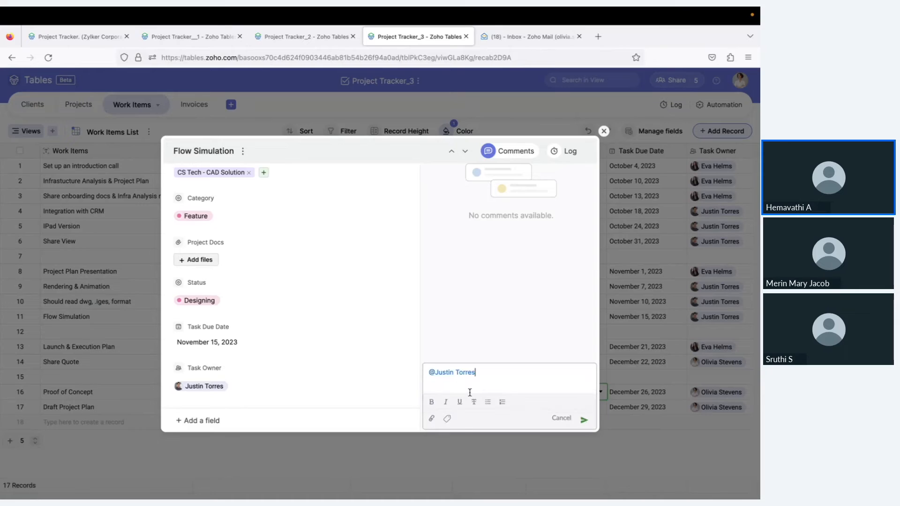
Attach 2.2(1).png from the Desktop to the comment
{"action": "left_click", "coordinate": [430, 420]}
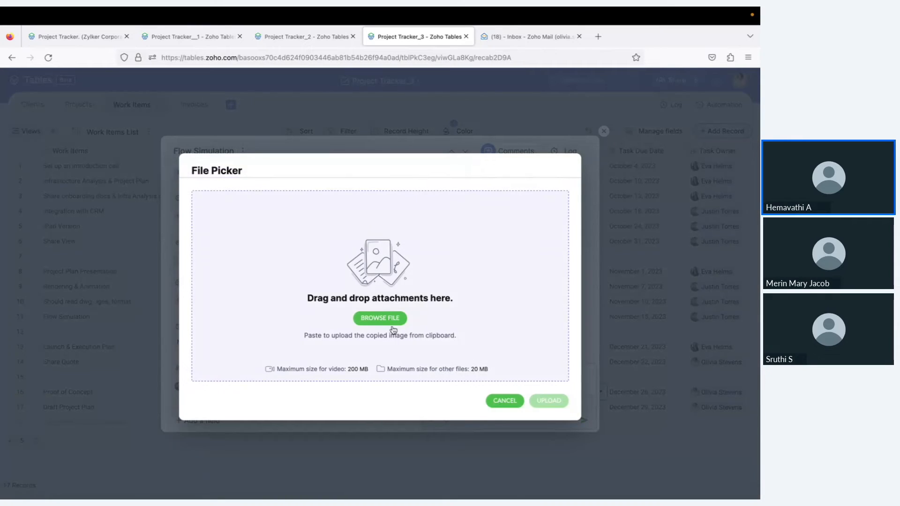
{"action": "left_click", "coordinate": [383, 317]}
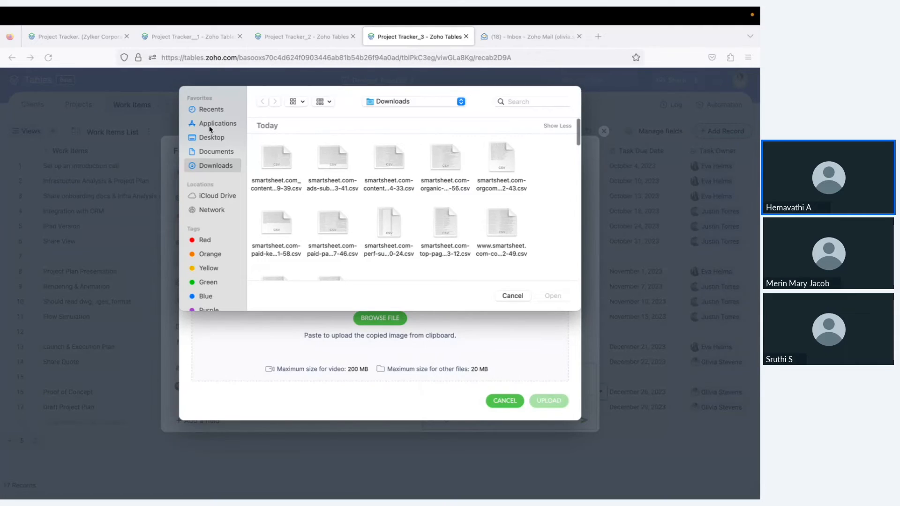
{"action": "left_click", "coordinate": [211, 137]}
{"action": "left_click", "coordinate": [262, 151]}
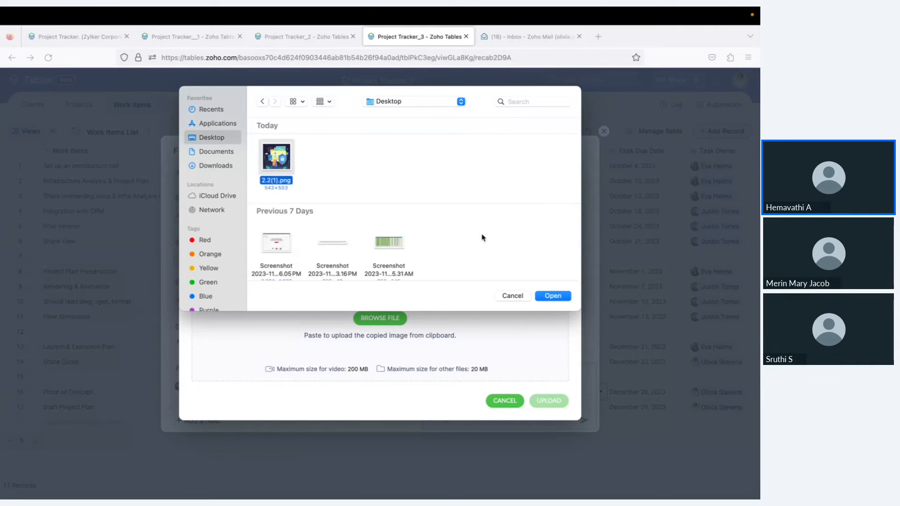
{"action": "left_click", "coordinate": [554, 296]}
{"action": "left_click", "coordinate": [551, 401]}
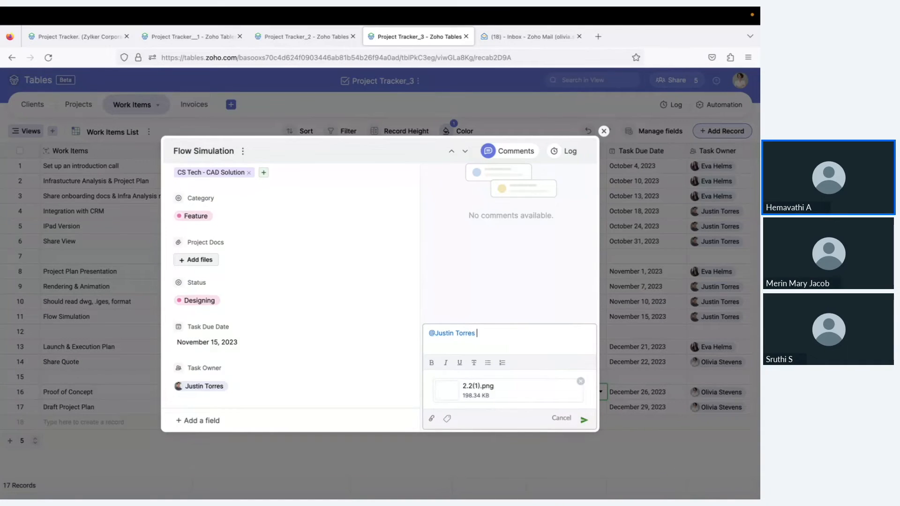
Write 'Is this the final diagram?', post the comment, and close the record
{"action": "type", "text": "IS this"}
{"action": "key", "text": "BackSpace"}
{"action": "key", "text": "BackSpace"}
{"action": "key", "text": "BackSpace"}
{"action": "key", "text": "BackSpace"}
{"action": "key", "text": "BackSpace"}
{"action": "key", "text": "BackSpace"}
{"action": "type", "text": "s this the final diagram?"}
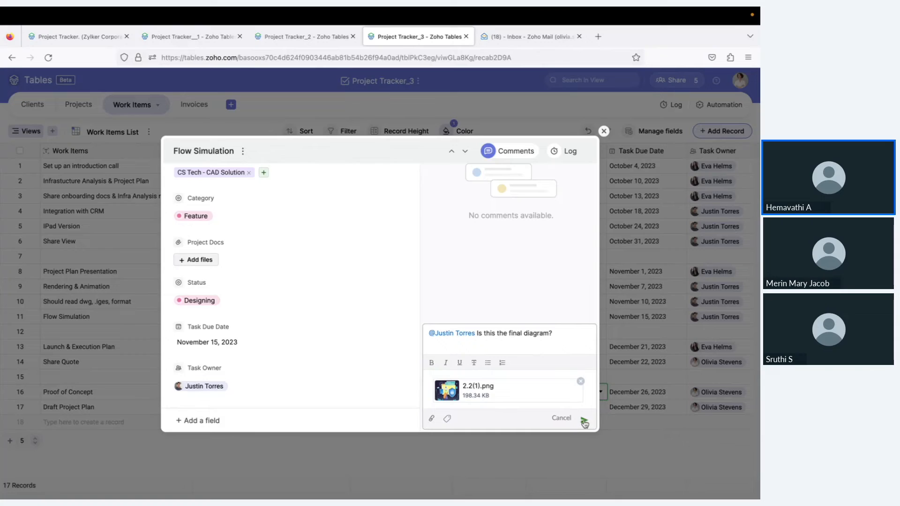
{"action": "left_click", "coordinate": [585, 422]}
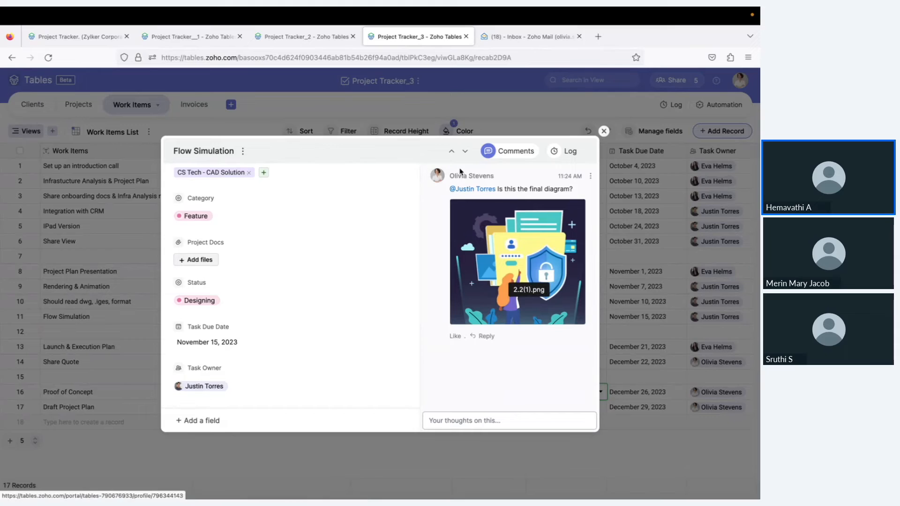
{"action": "left_click", "coordinate": [604, 131]}
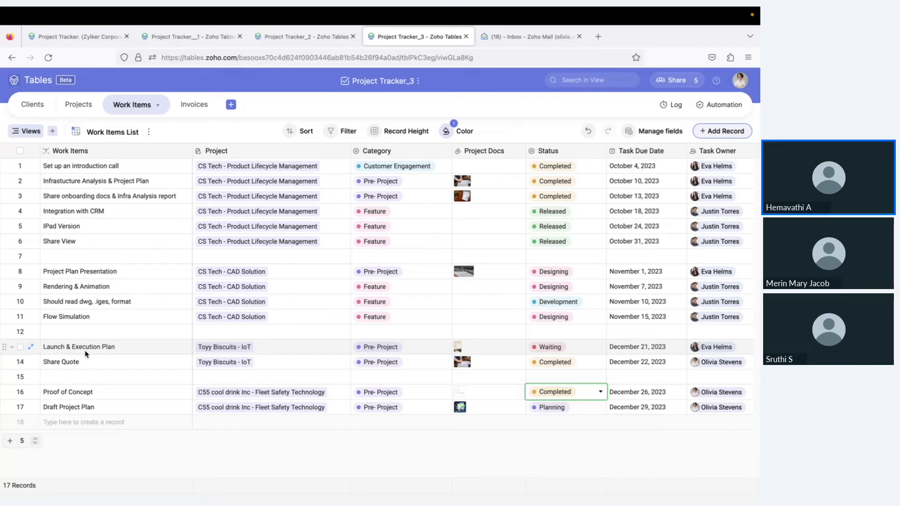
{"action": "scroll", "coordinate": [145, 359], "scroll_direction": "down", "scroll_amount": 1}
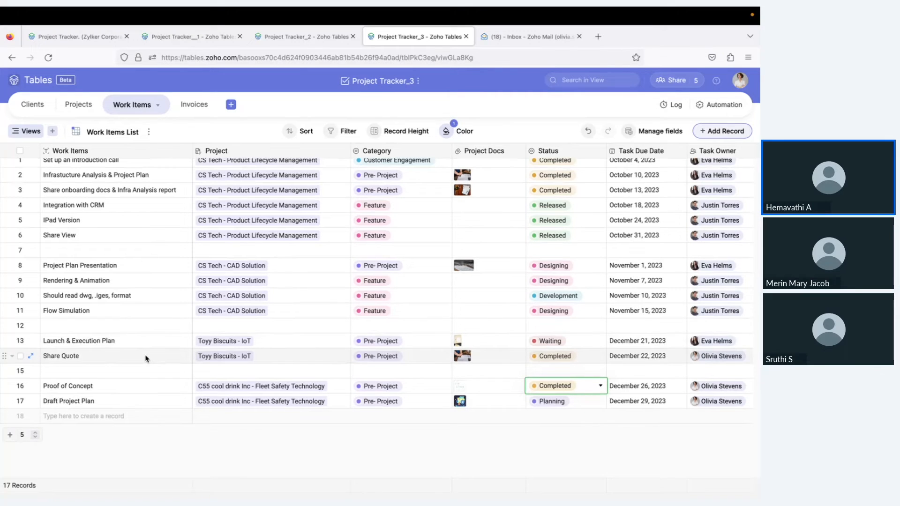
{"action": "left_click", "coordinate": [27, 132]}
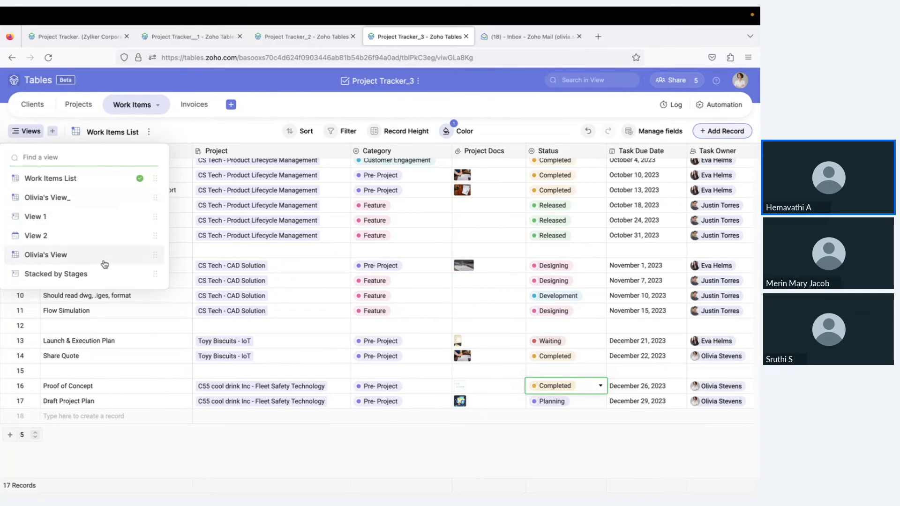
{"action": "left_click", "coordinate": [185, 139]}
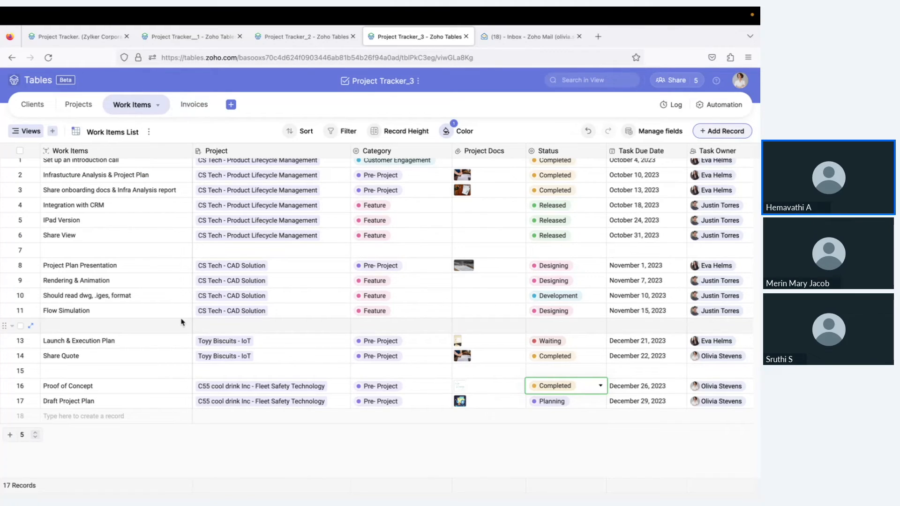
{"action": "left_click", "coordinate": [33, 104]}
{"action": "left_click", "coordinate": [90, 111]}
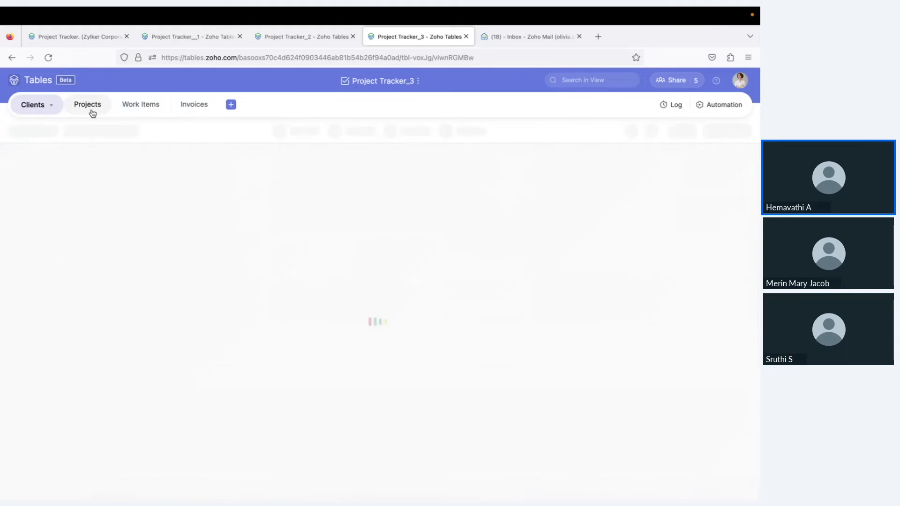
{"action": "left_click", "coordinate": [149, 107]}
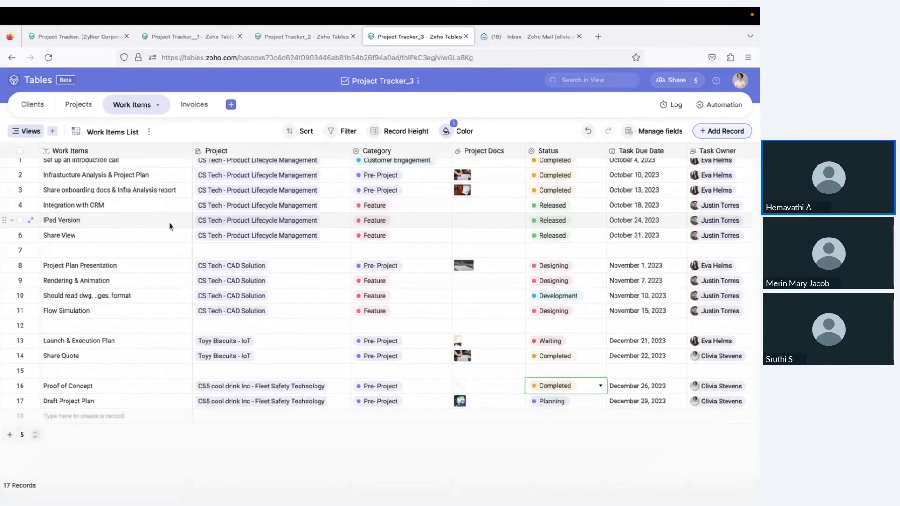
Open the Invoices table and preview invoice 1001's attached Invoice Copy image
{"action": "left_click", "coordinate": [187, 112]}
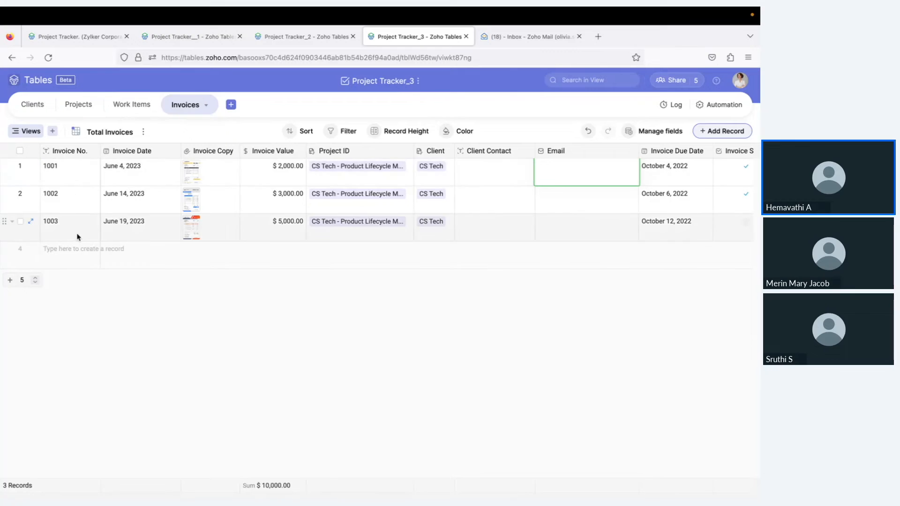
{"action": "left_click", "coordinate": [212, 180]}
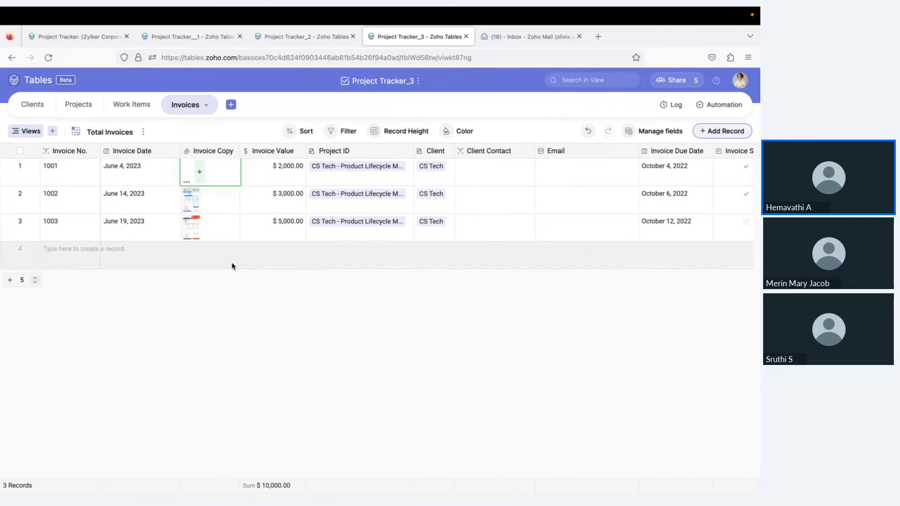
{"action": "left_click", "coordinate": [232, 167]}
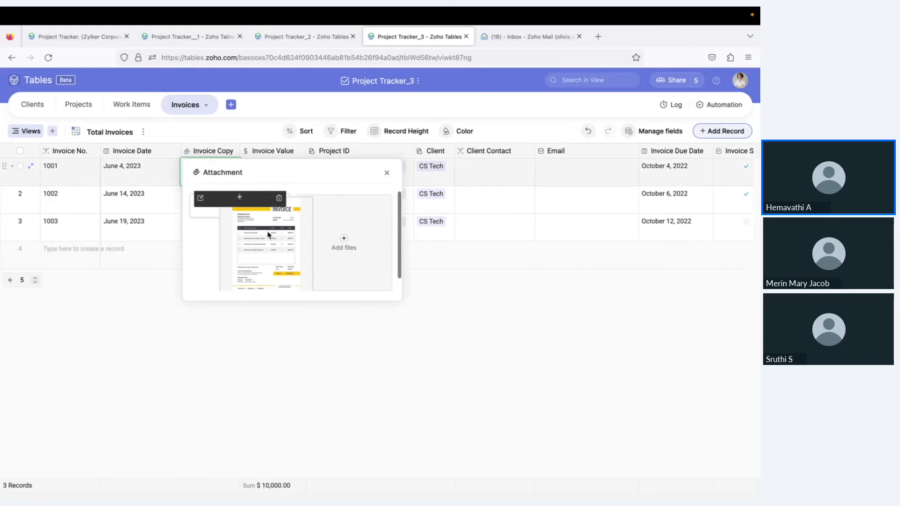
{"action": "left_click", "coordinate": [267, 234]}
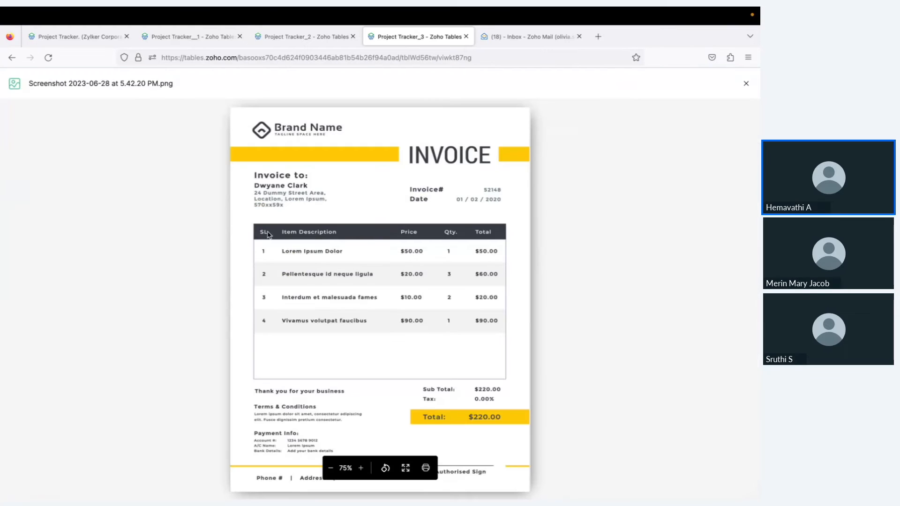
{"action": "left_click", "coordinate": [748, 86]}
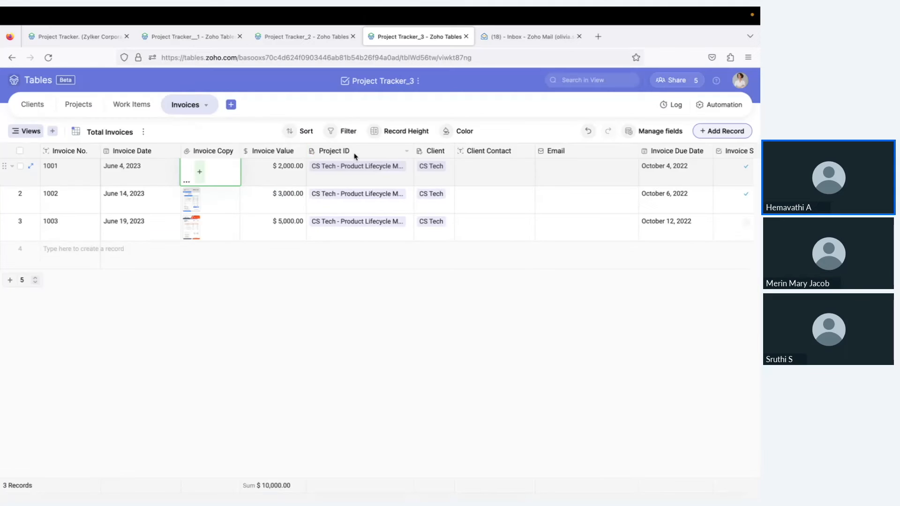
{"action": "left_click", "coordinate": [289, 168]}
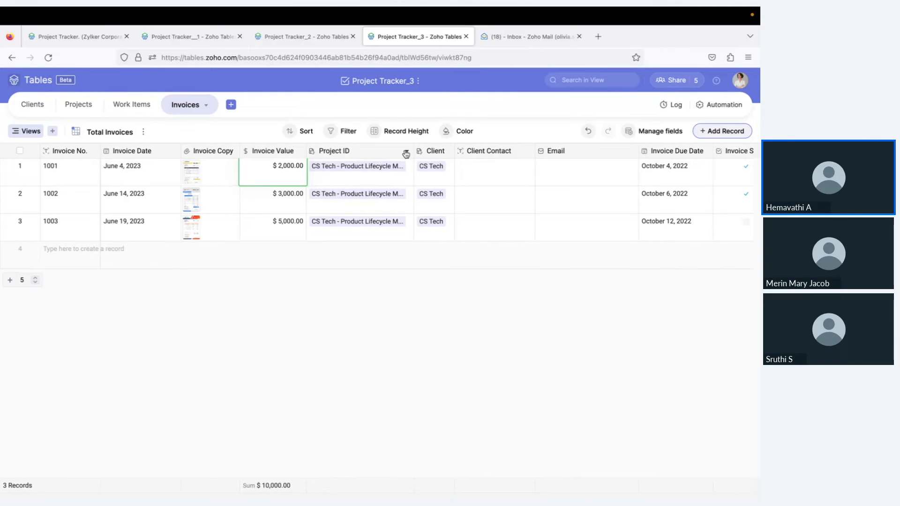
Inspect the Project ID and Client field settings, leaving both unchanged
{"action": "left_click", "coordinate": [406, 154]}
{"action": "left_click", "coordinate": [366, 173]}
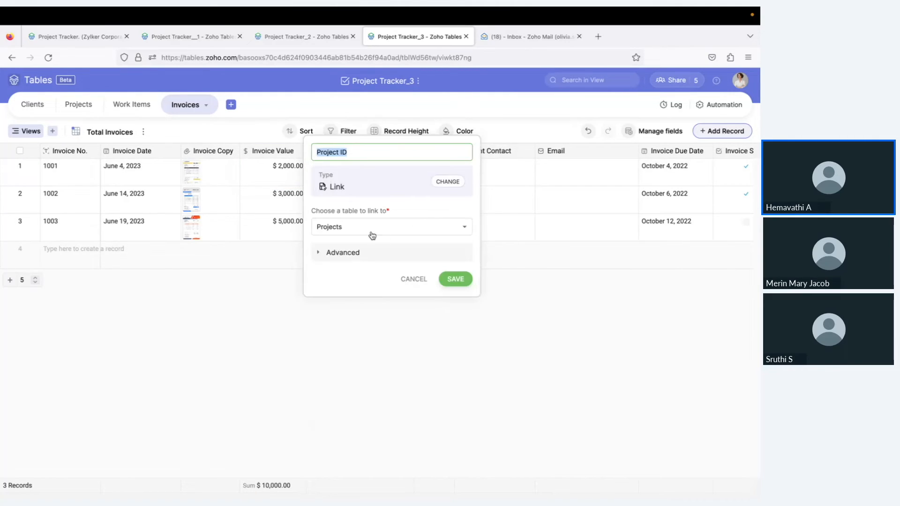
{"action": "left_click", "coordinate": [415, 279]}
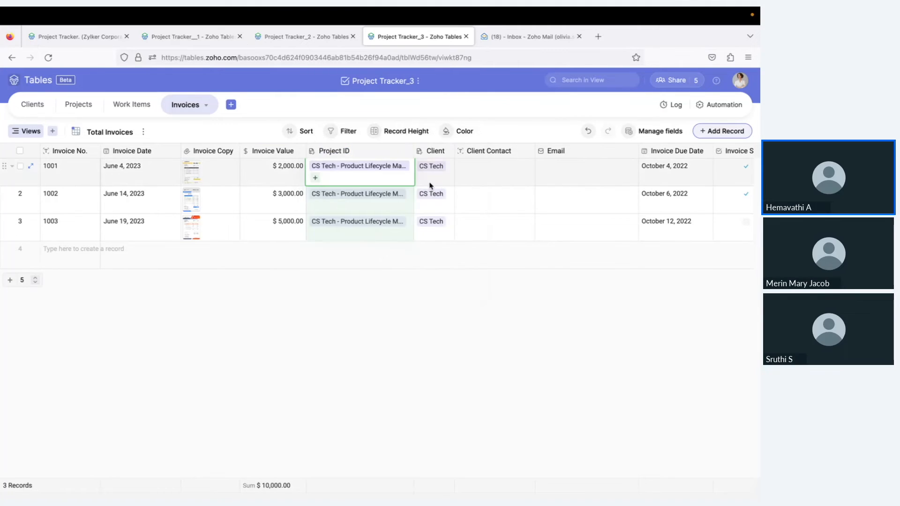
{"action": "left_click", "coordinate": [443, 183]}
{"action": "scroll", "coordinate": [484, 184], "scroll_direction": "right", "scroll_amount": 1}
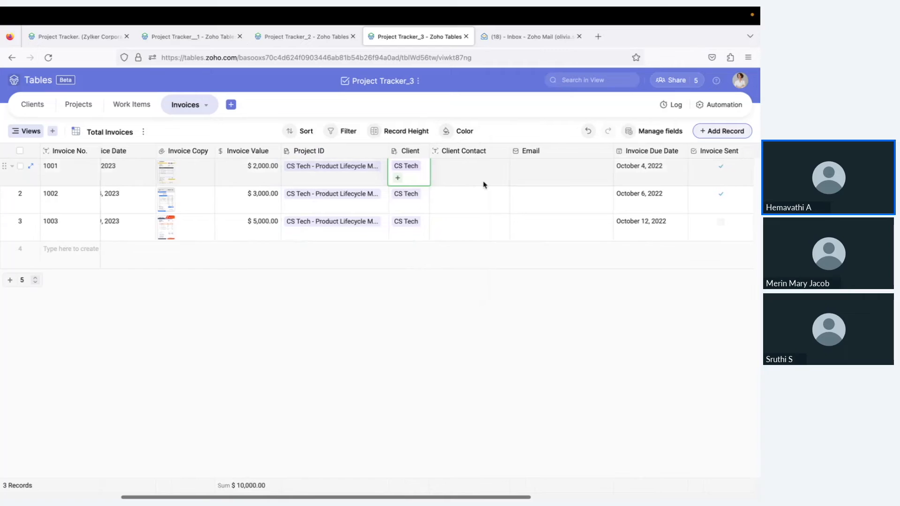
{"action": "scroll", "coordinate": [462, 181], "scroll_direction": "right", "scroll_amount": 1}
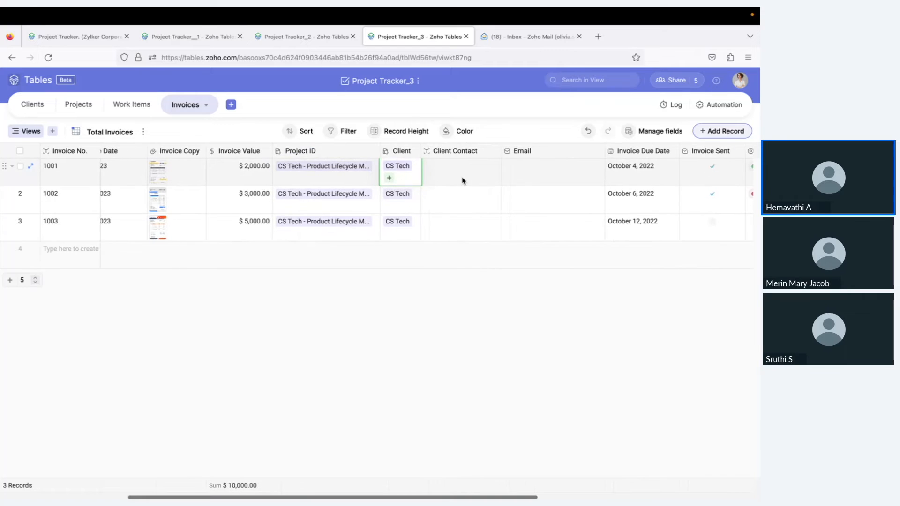
{"action": "left_click", "coordinate": [415, 151]}
{"action": "left_click", "coordinate": [374, 173]}
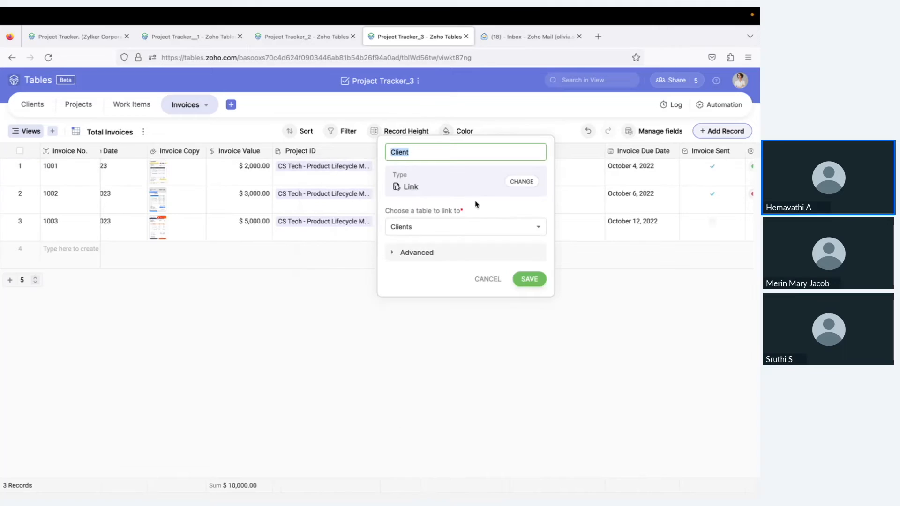
{"action": "left_click", "coordinate": [342, 291]}
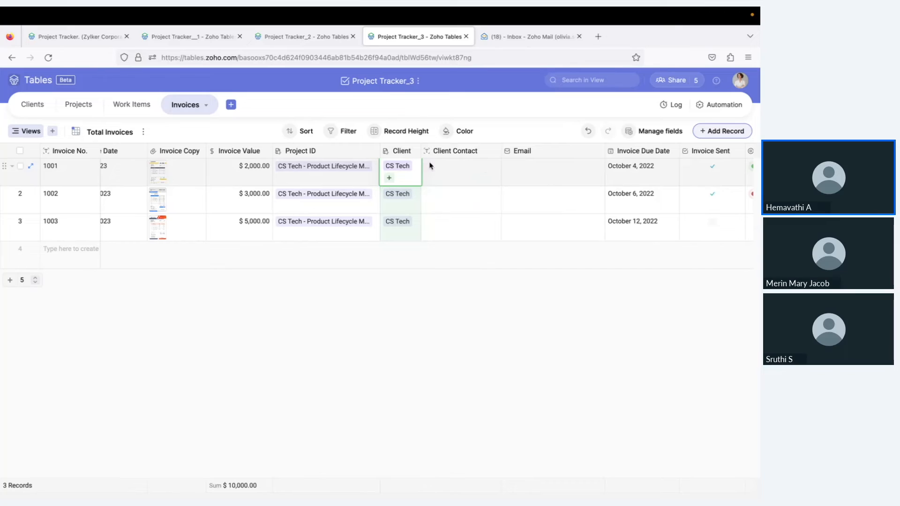
Check the Client field's advanced display options without changes, then widen the Client column
{"action": "left_click", "coordinate": [413, 153]}
{"action": "left_click", "coordinate": [378, 175]}
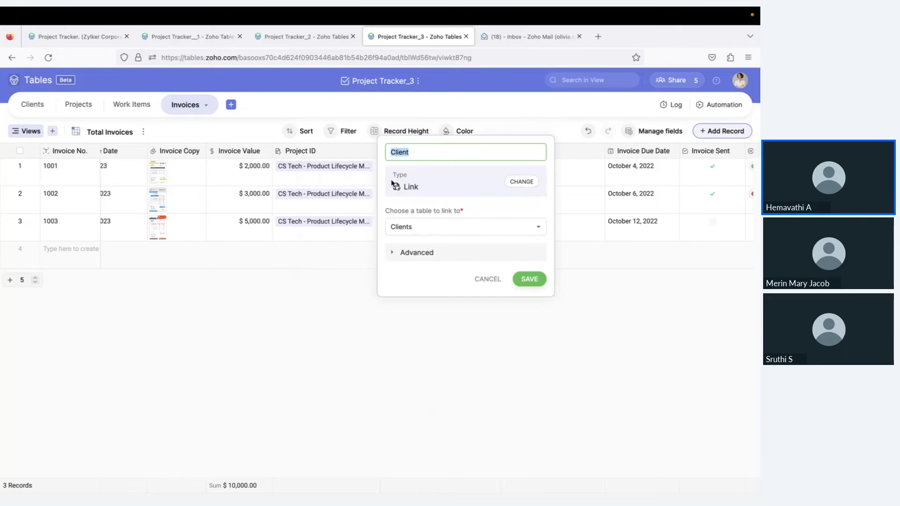
{"action": "left_click", "coordinate": [460, 259]}
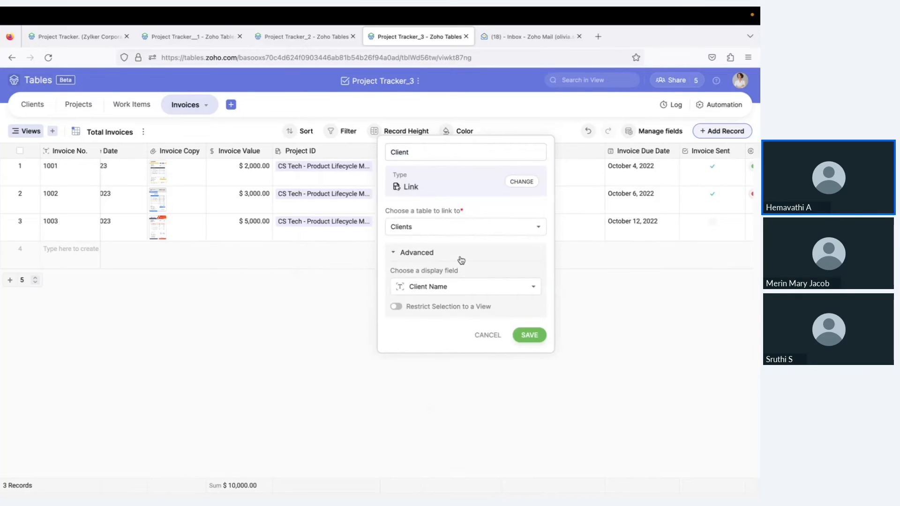
{"action": "left_click", "coordinate": [492, 335]}
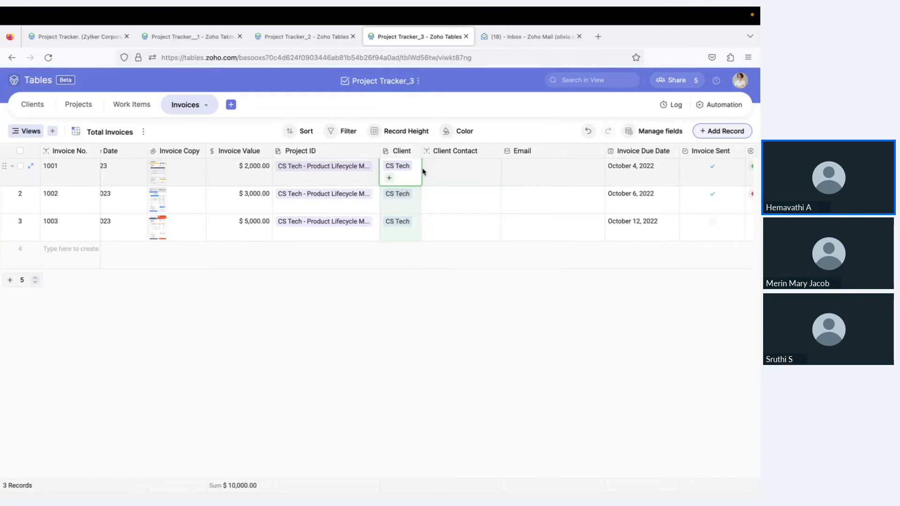
{"action": "left_click_drag", "start_coordinate": [421, 151], "coordinate": [435, 146]}
{"action": "left_click", "coordinate": [459, 181]}
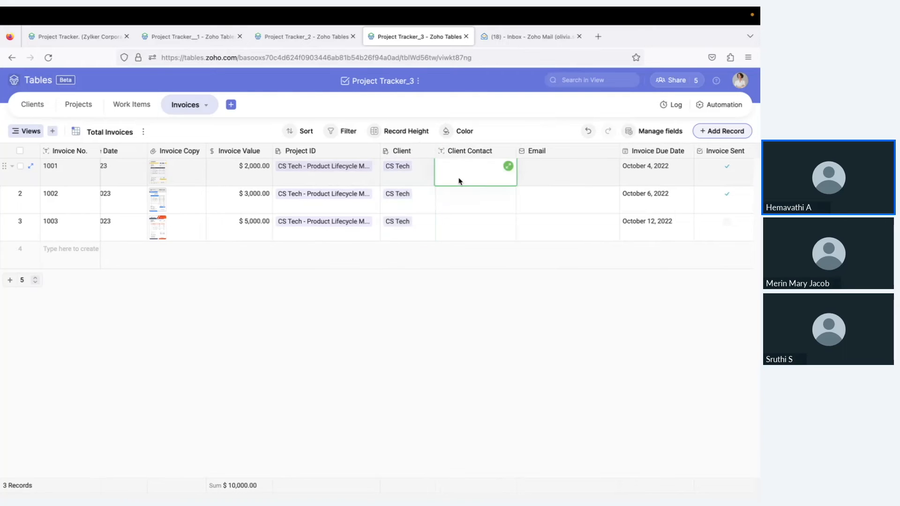
{"action": "scroll", "coordinate": [458, 201], "scroll_direction": "right", "scroll_amount": 3}
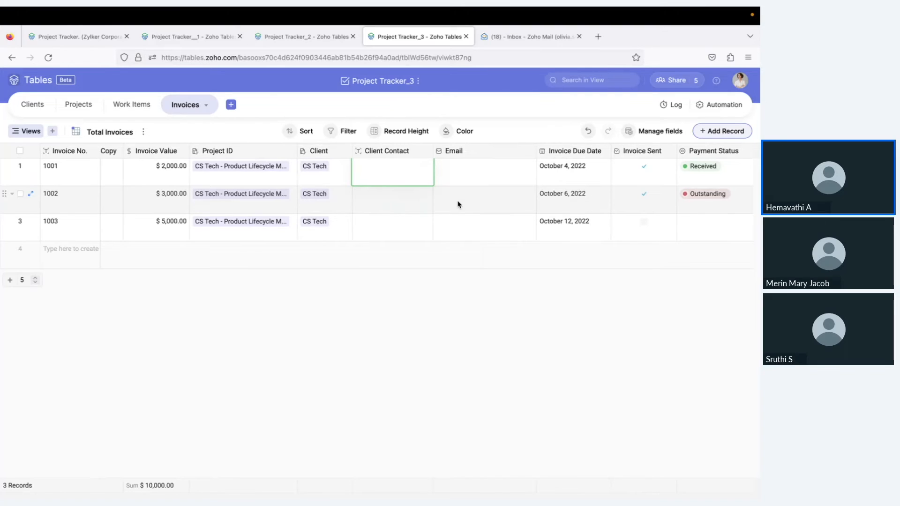
{"action": "left_click", "coordinate": [341, 167]}
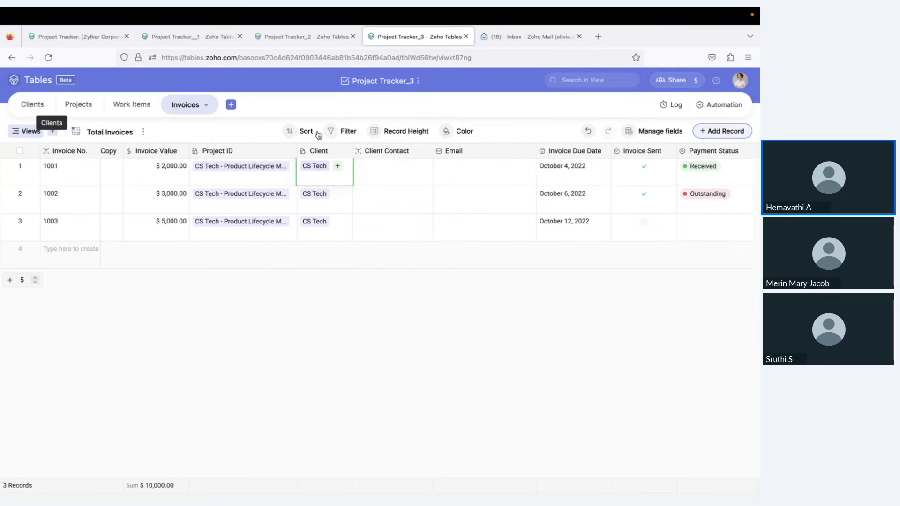
{"action": "left_click", "coordinate": [382, 180]}
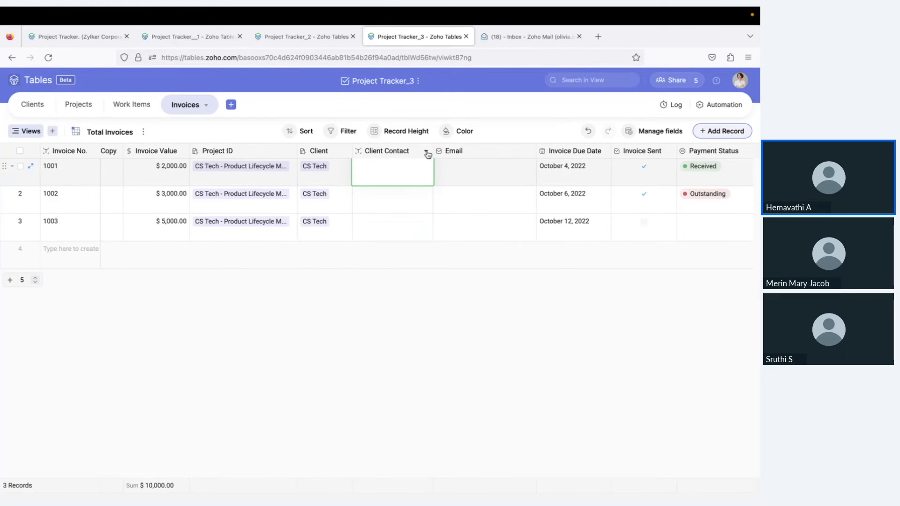
Change the Client Contact field to a Lookup linked through the Client field
{"action": "left_click", "coordinate": [427, 155]}
{"action": "left_click", "coordinate": [394, 170]}
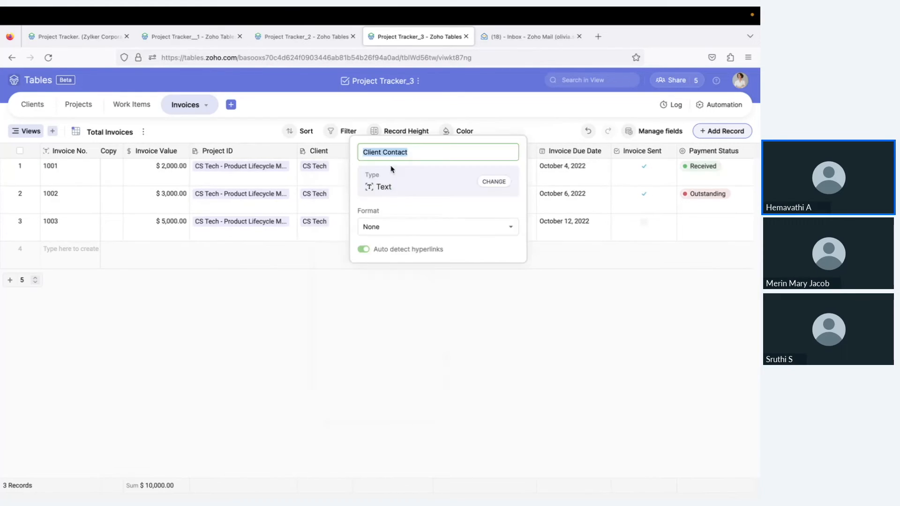
{"action": "left_click", "coordinate": [495, 183]}
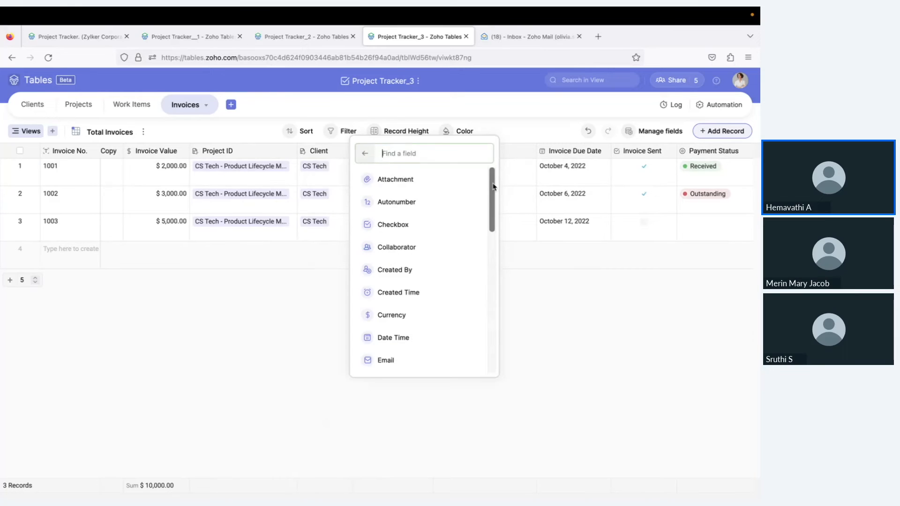
{"action": "type", "text": "loo"}
{"action": "left_click", "coordinate": [398, 181]}
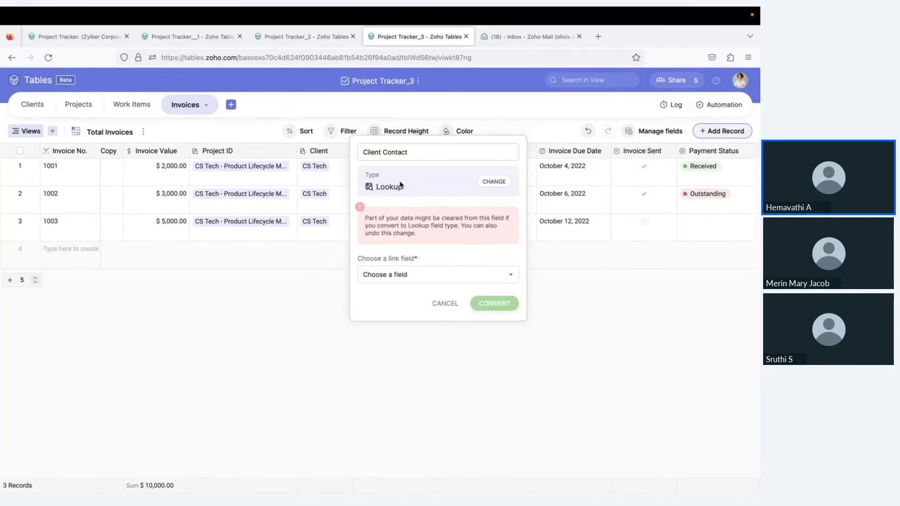
{"action": "left_click", "coordinate": [430, 279]}
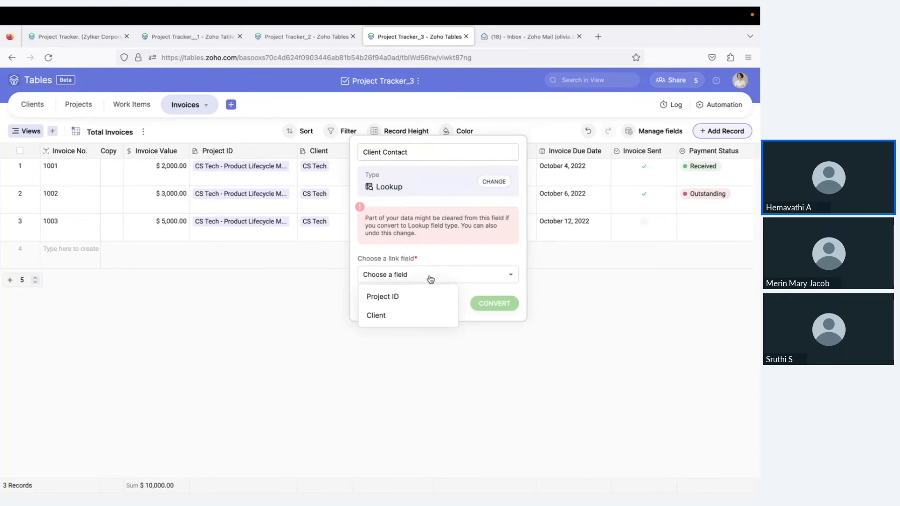
{"action": "left_click", "coordinate": [415, 319]}
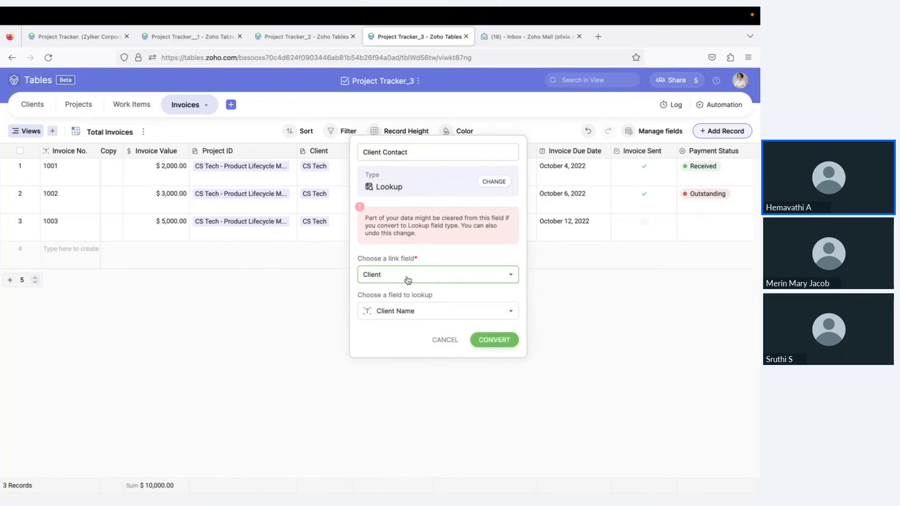
Look up the client's Billing Contact, convert the field, and verify against the Clients table
{"action": "left_click", "coordinate": [419, 311]}
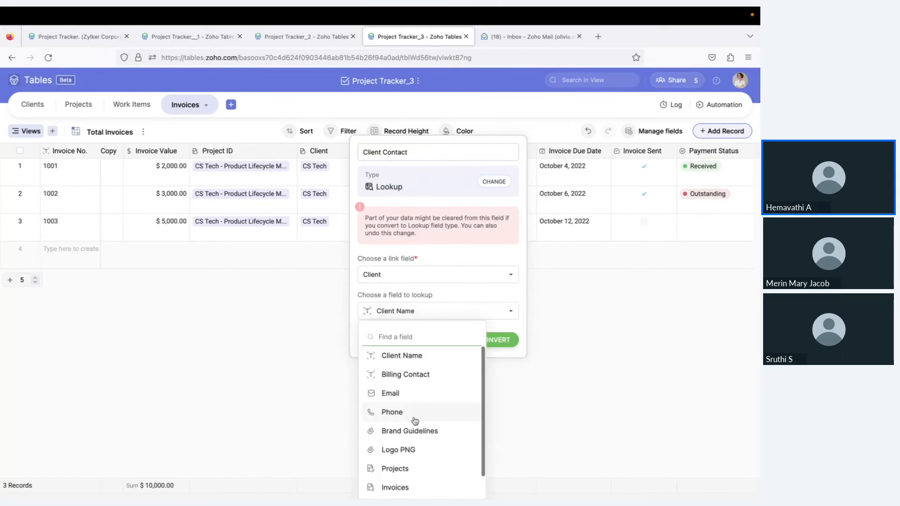
{"action": "scroll", "coordinate": [415, 421], "scroll_direction": "down", "scroll_amount": 1}
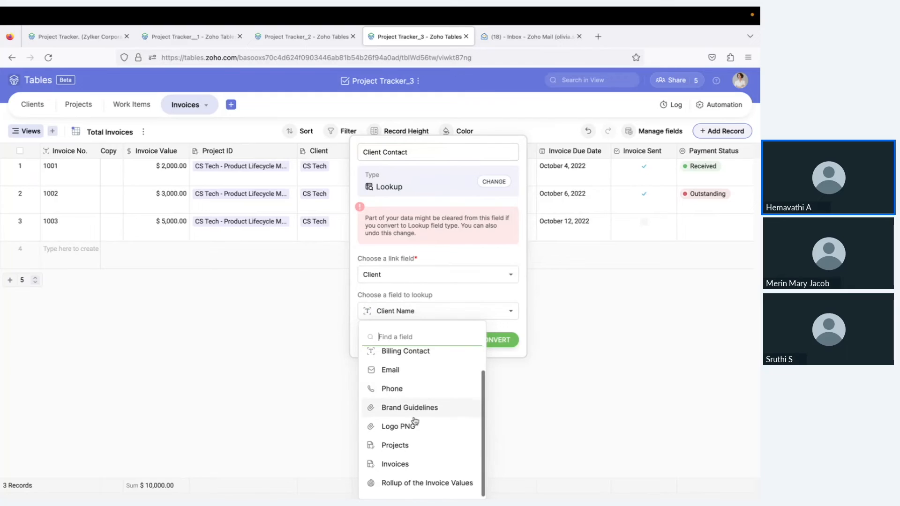
{"action": "scroll", "coordinate": [415, 421], "scroll_direction": "up", "scroll_amount": 1}
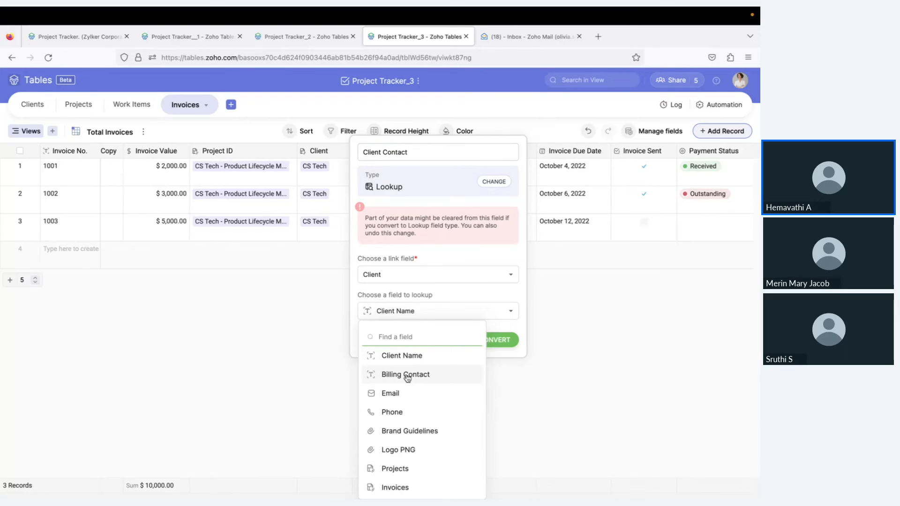
{"action": "left_click", "coordinate": [407, 376]}
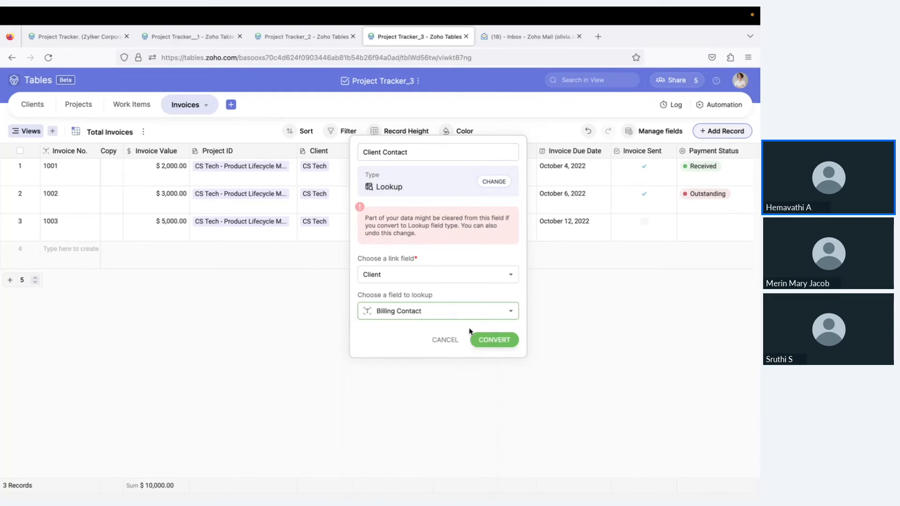
{"action": "left_click", "coordinate": [495, 341]}
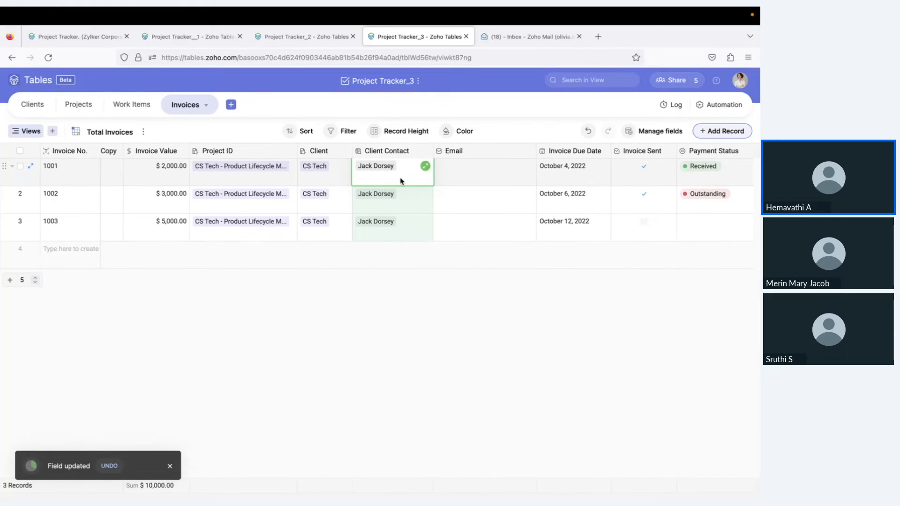
{"action": "left_click", "coordinate": [27, 109]}
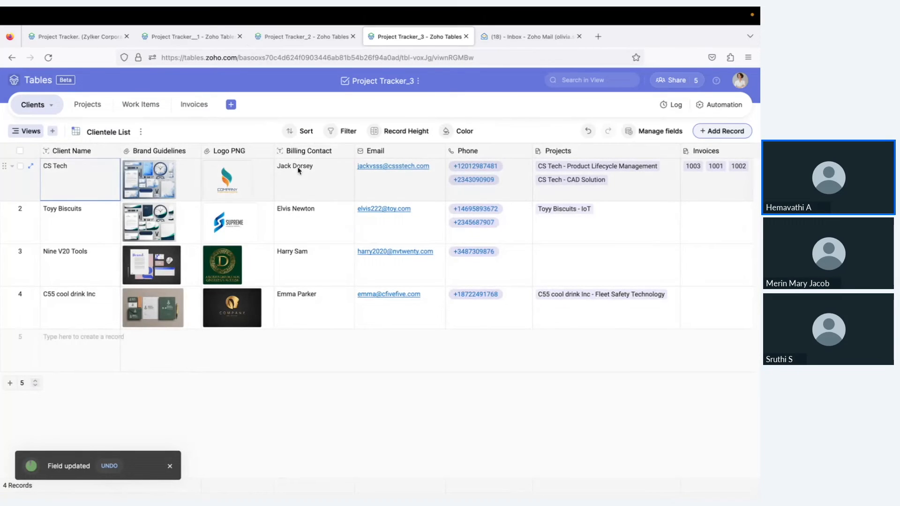
{"action": "left_click", "coordinate": [194, 104]}
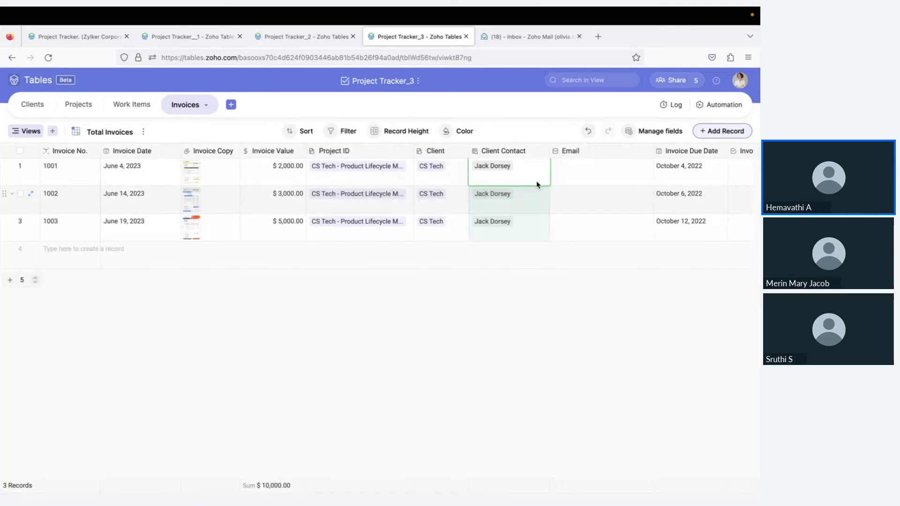
Convert the Email field to a Lookup through Client, initially showing Billing Contact
{"action": "scroll", "coordinate": [539, 177], "scroll_direction": "right", "scroll_amount": 2}
{"action": "left_click", "coordinate": [498, 177]}
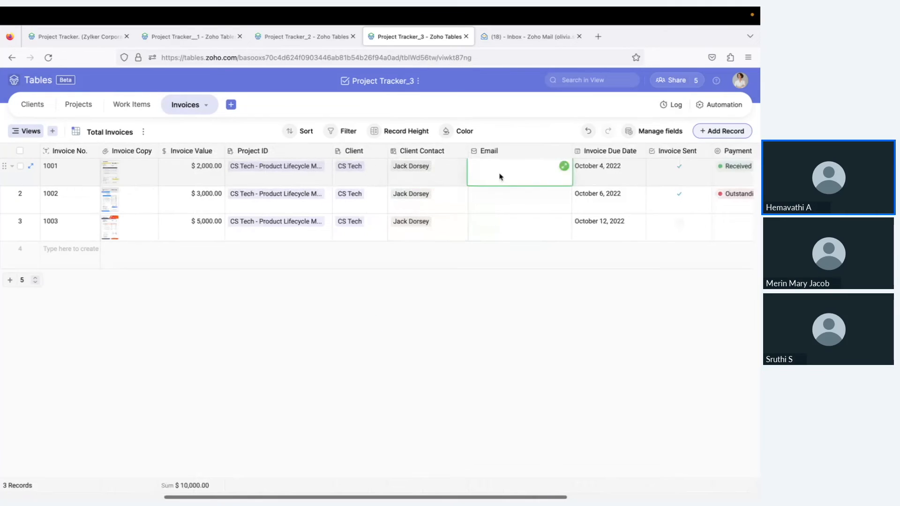
{"action": "left_click", "coordinate": [564, 151]}
{"action": "left_click", "coordinate": [539, 173]}
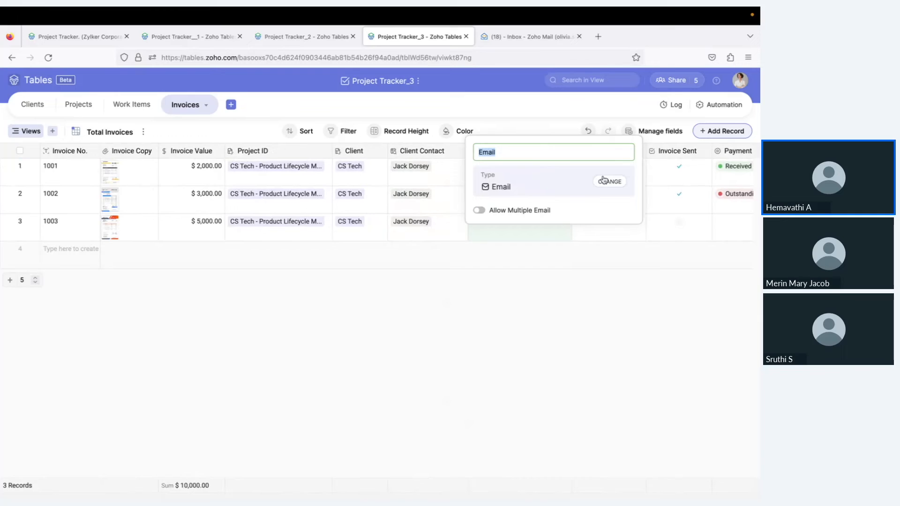
{"action": "left_click", "coordinate": [594, 183]}
{"action": "type", "text": "loo"}
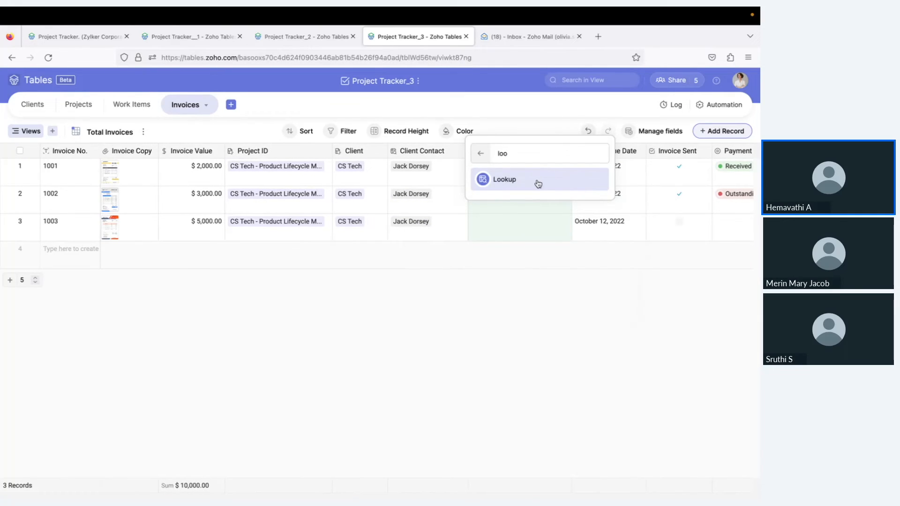
{"action": "left_click", "coordinate": [543, 181]}
{"action": "left_click", "coordinate": [543, 277]}
{"action": "left_click", "coordinate": [528, 315]}
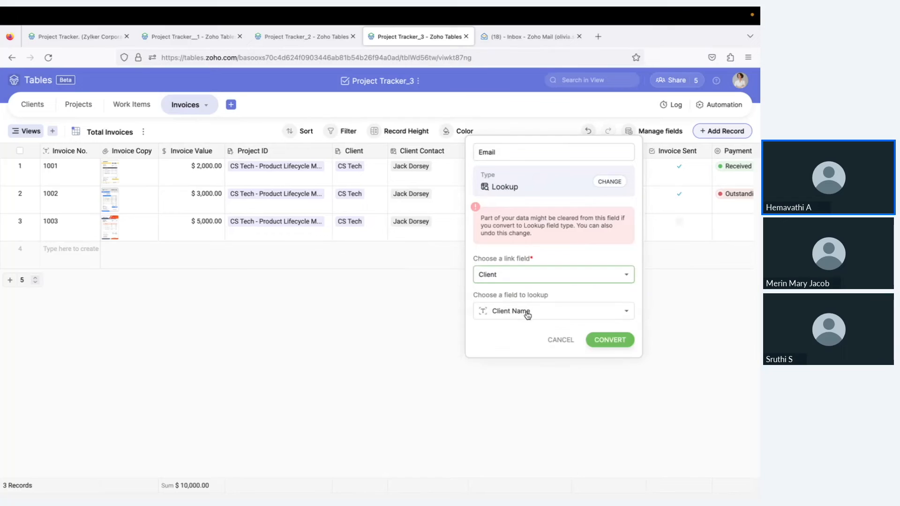
{"action": "left_click", "coordinate": [536, 317]}
{"action": "left_click", "coordinate": [522, 375]}
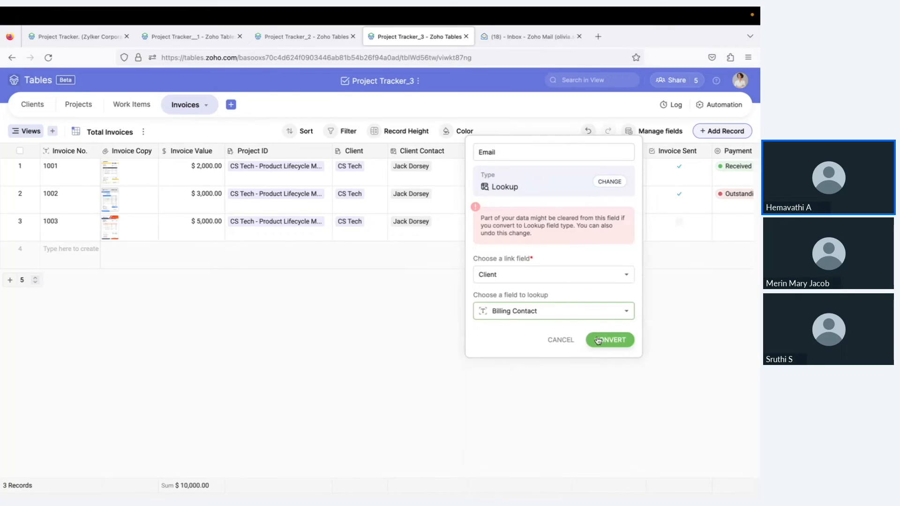
{"action": "left_click", "coordinate": [614, 339]}
{"action": "left_click", "coordinate": [613, 295]}
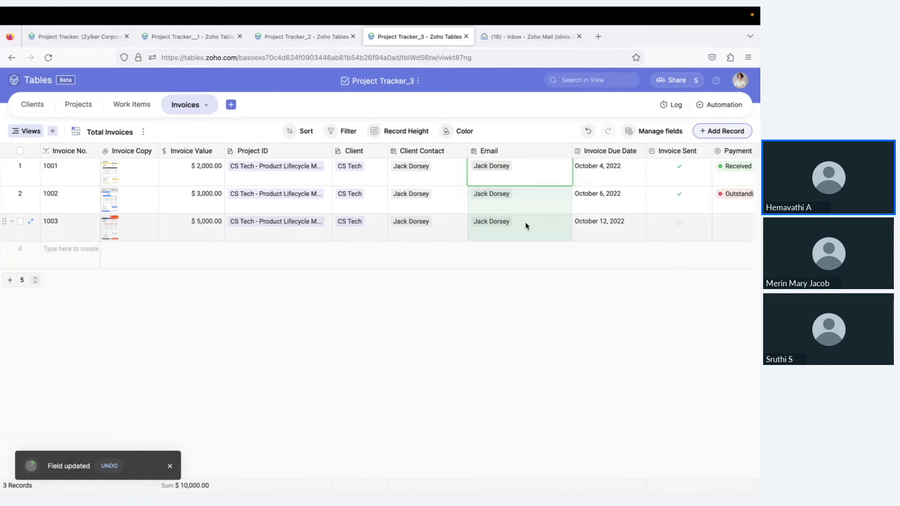
Switch the Email lookup to the client's Email field and save
{"action": "left_click", "coordinate": [541, 155]}
{"action": "left_click", "coordinate": [522, 166]}
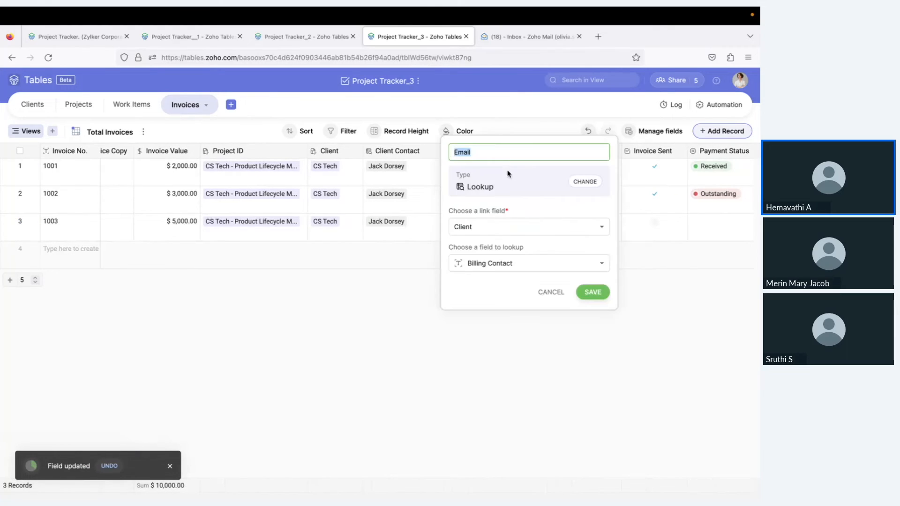
{"action": "left_click", "coordinate": [538, 265]}
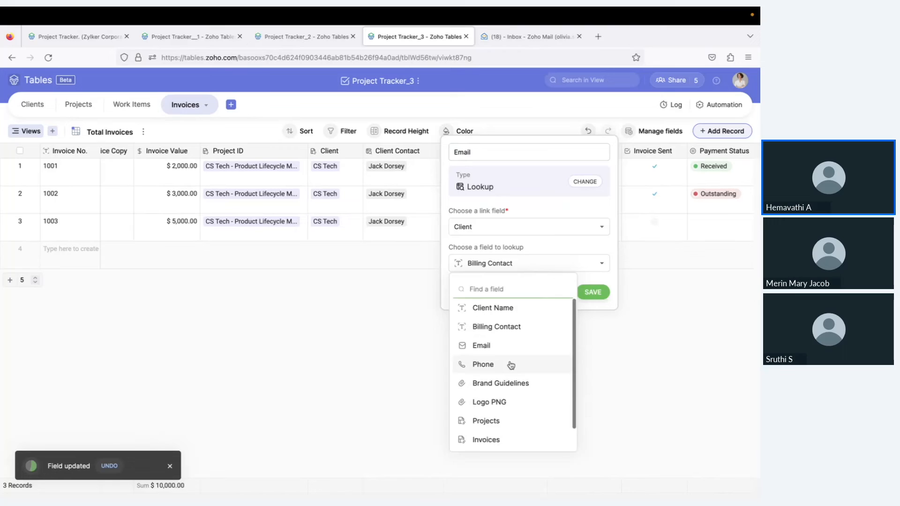
{"action": "left_click", "coordinate": [488, 346]}
{"action": "left_click", "coordinate": [593, 292]}
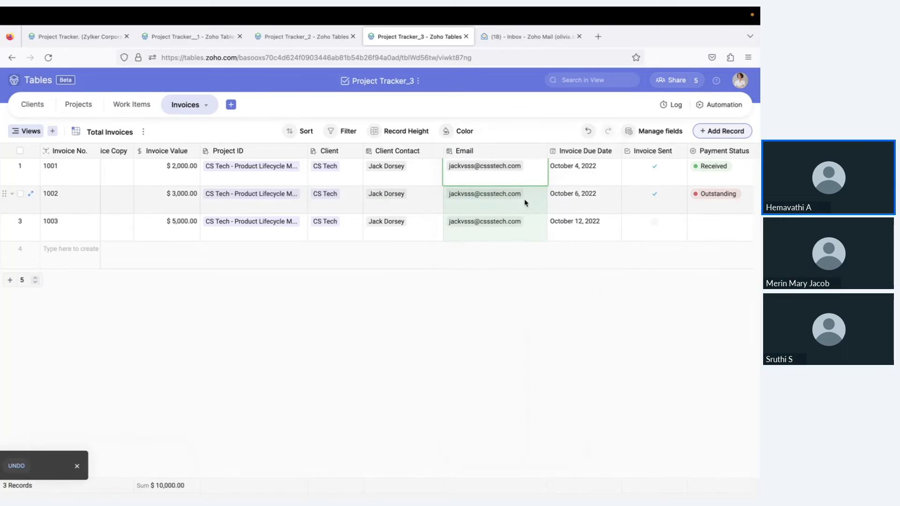
{"action": "scroll", "coordinate": [491, 194], "scroll_direction": "right", "scroll_amount": 3}
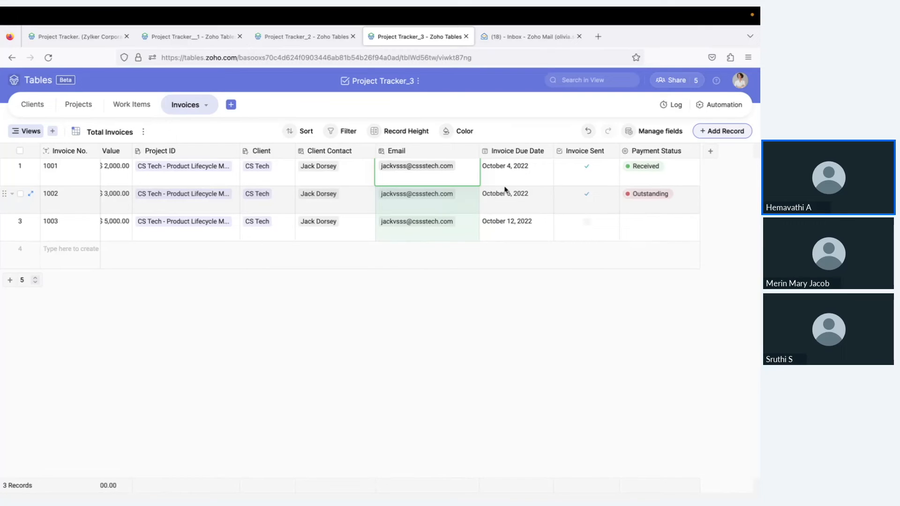
Review the Invoices grid and its footer Sum summary, then move to the Clients table
{"action": "scroll", "coordinate": [511, 183], "scroll_direction": "right", "scroll_amount": 2}
{"action": "scroll", "coordinate": [517, 181], "scroll_direction": "right", "scroll_amount": 1}
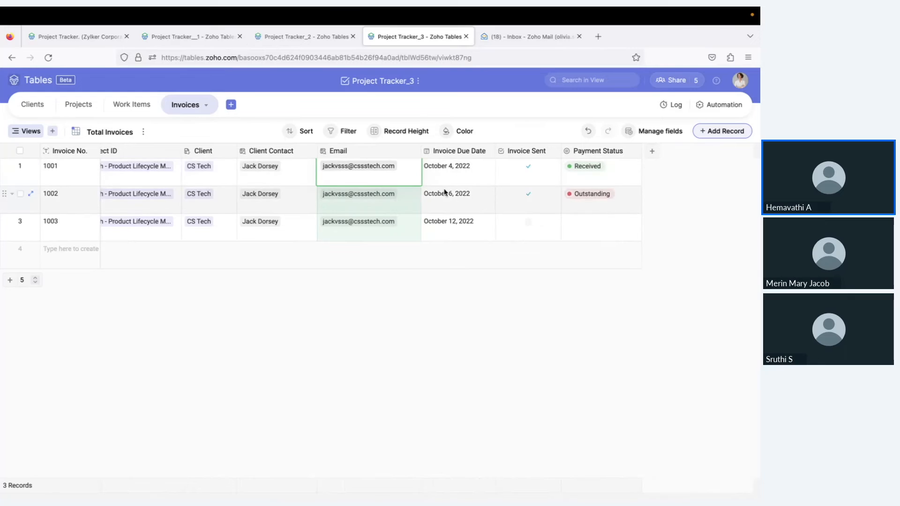
{"action": "scroll", "coordinate": [443, 189], "scroll_direction": "left", "scroll_amount": 5}
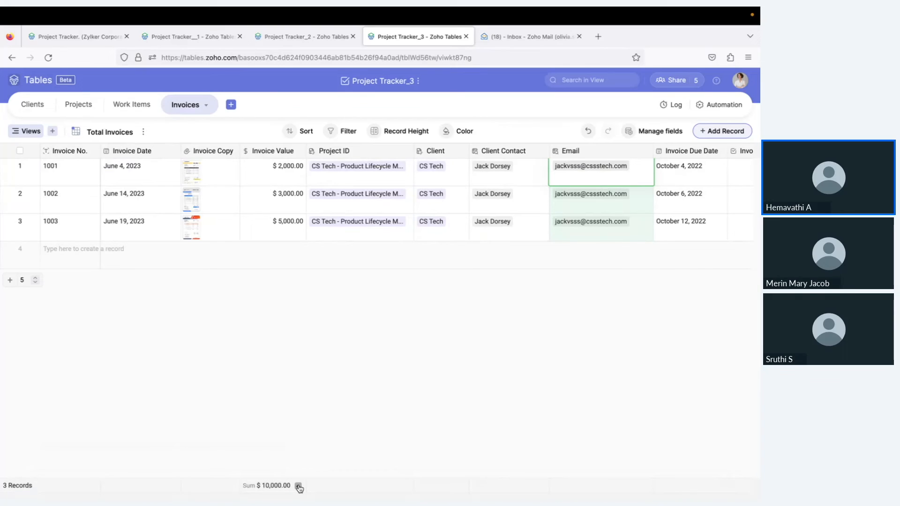
{"action": "left_click", "coordinate": [298, 487]}
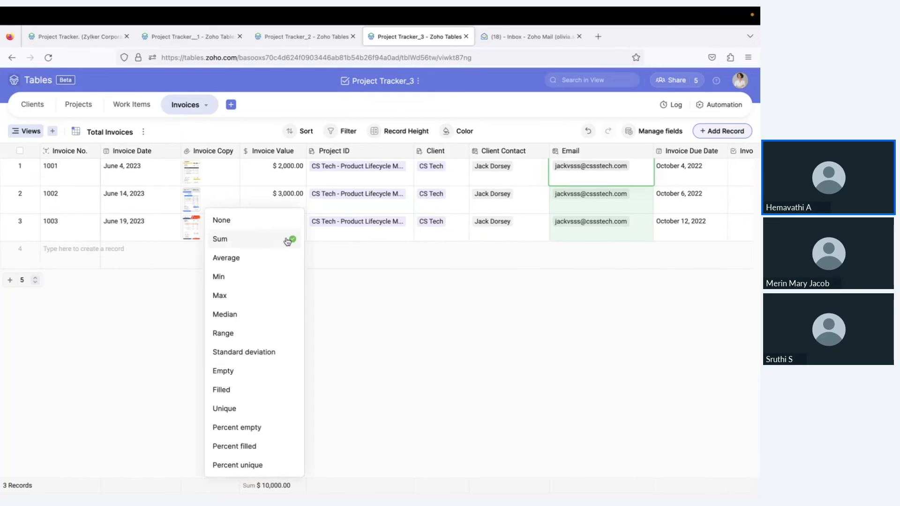
{"action": "left_click", "coordinate": [348, 363]}
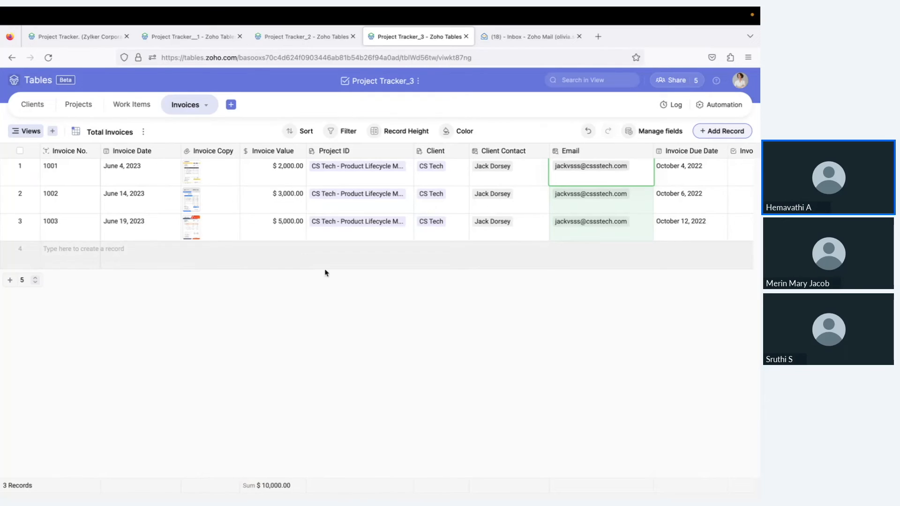
{"action": "left_click", "coordinate": [33, 104]}
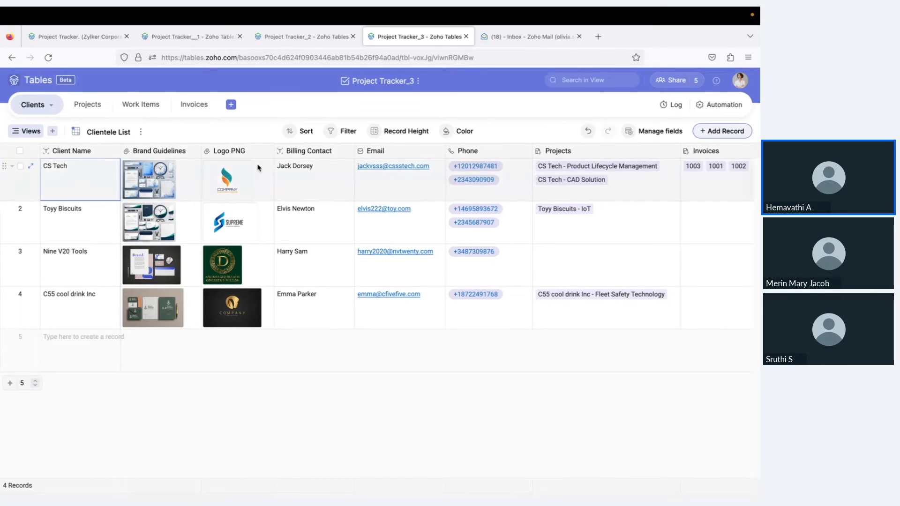
{"action": "scroll", "coordinate": [531, 183], "scroll_direction": "right", "scroll_amount": 3}
{"action": "scroll", "coordinate": [532, 183], "scroll_direction": "right", "scroll_amount": 4}
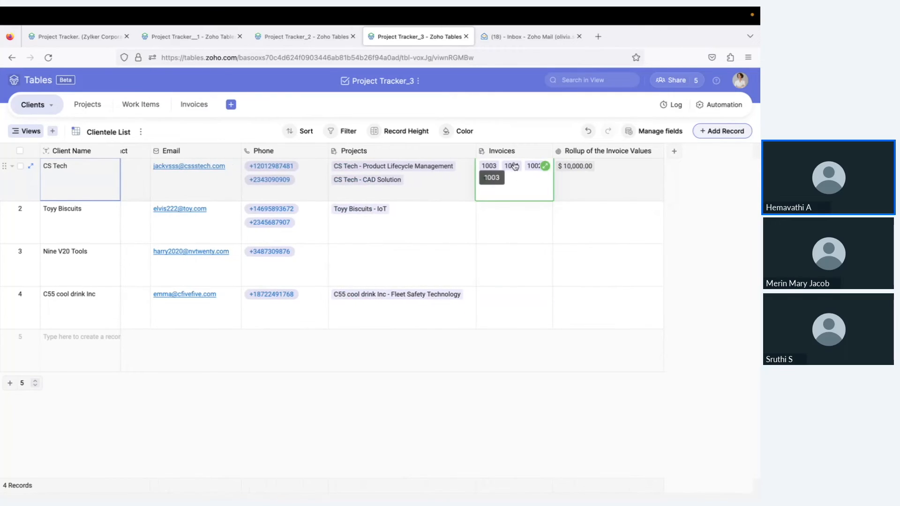
{"action": "left_click", "coordinate": [192, 105]}
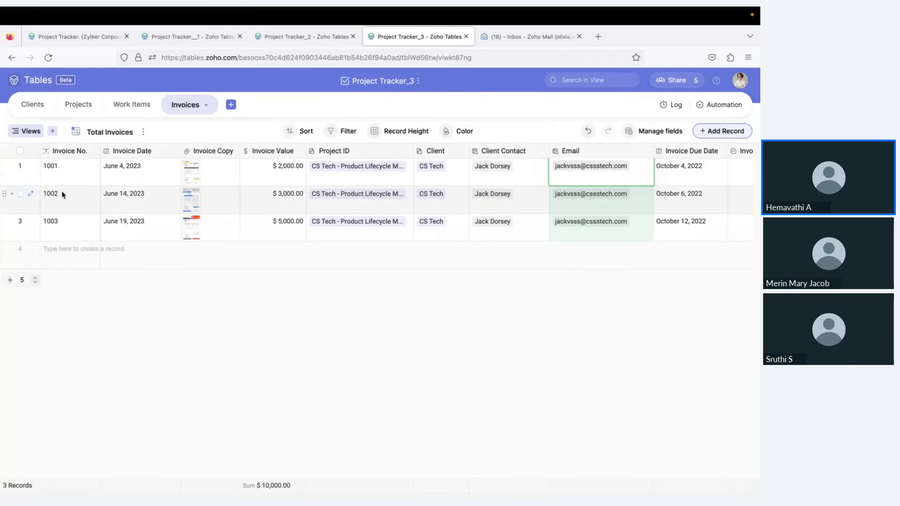
{"action": "left_click", "coordinate": [33, 105]}
{"action": "scroll", "coordinate": [510, 197], "scroll_direction": "right", "scroll_amount": 5}
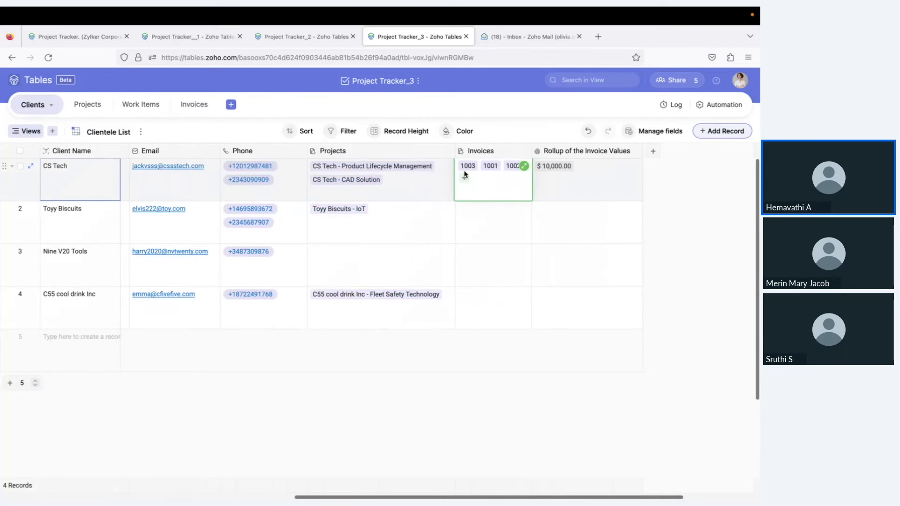
{"action": "left_click", "coordinate": [582, 220]}
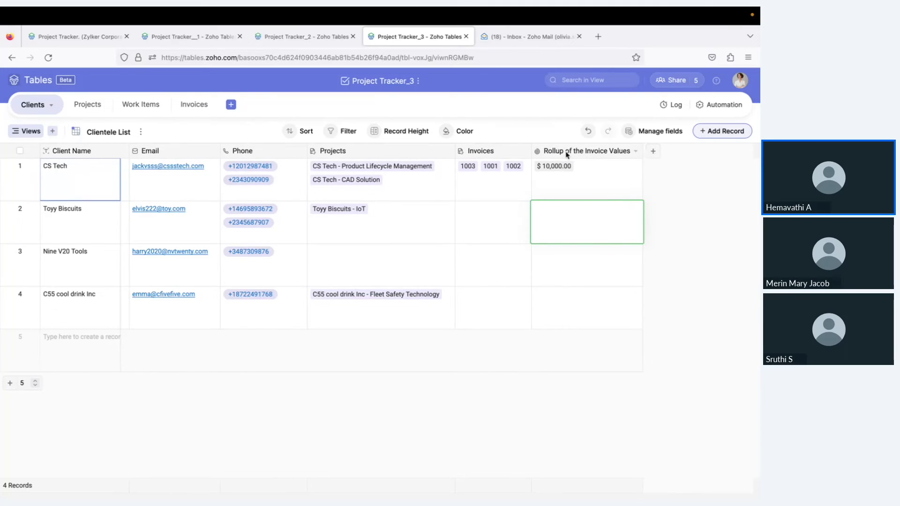
Add a new rollup field to Clients using Invoices as its link field
{"action": "left_click", "coordinate": [653, 151]}
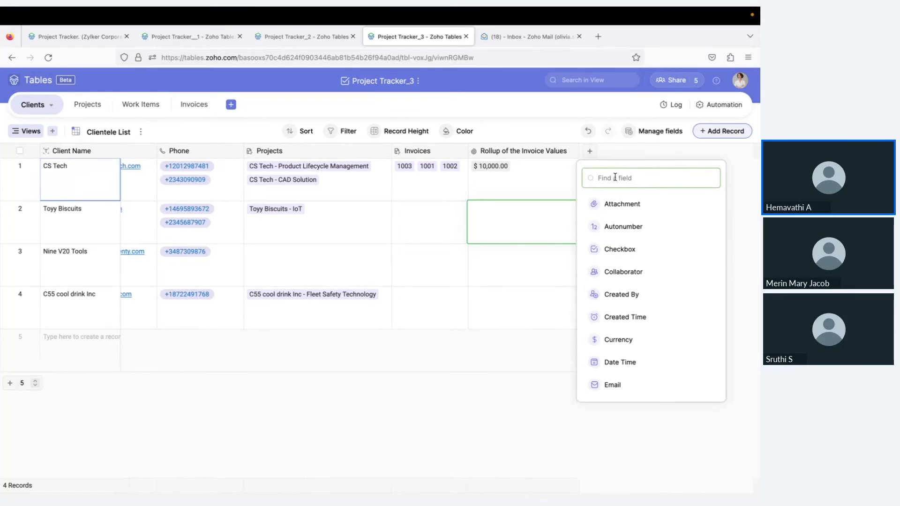
{"action": "type", "text": "rol"}
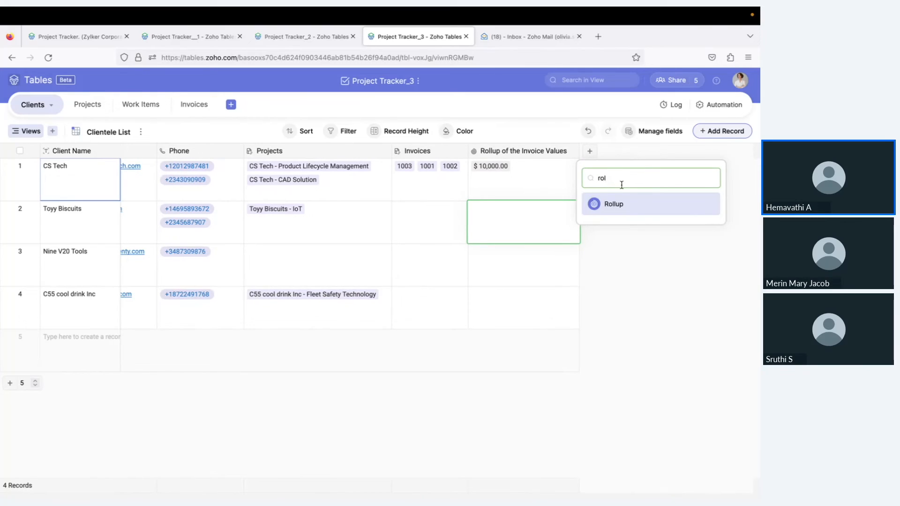
{"action": "left_click", "coordinate": [626, 209]}
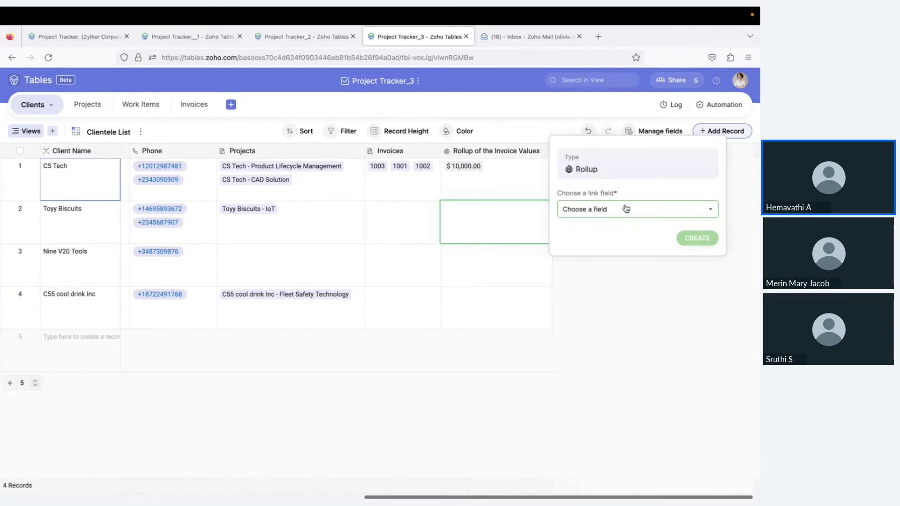
{"action": "left_click", "coordinate": [602, 209]}
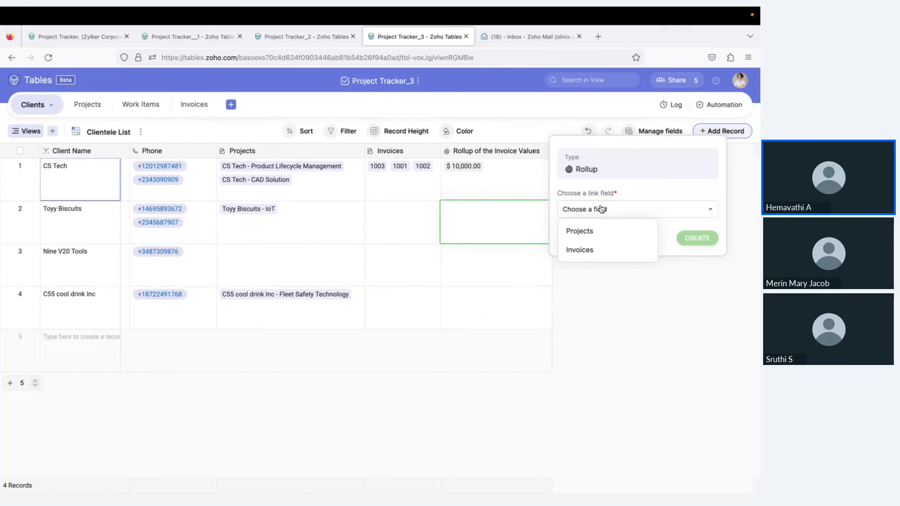
{"action": "left_click", "coordinate": [601, 250]}
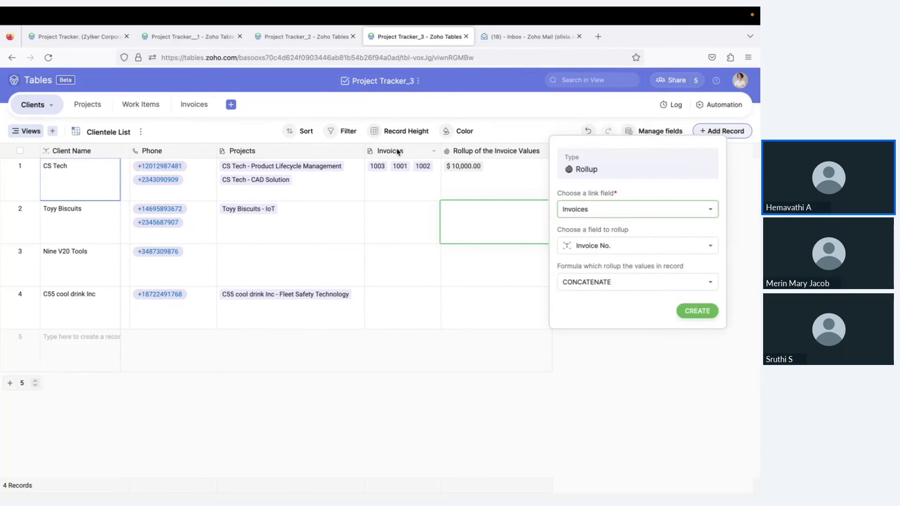
Choose Invoice Value as the field to roll up
{"action": "left_click", "coordinate": [594, 244]}
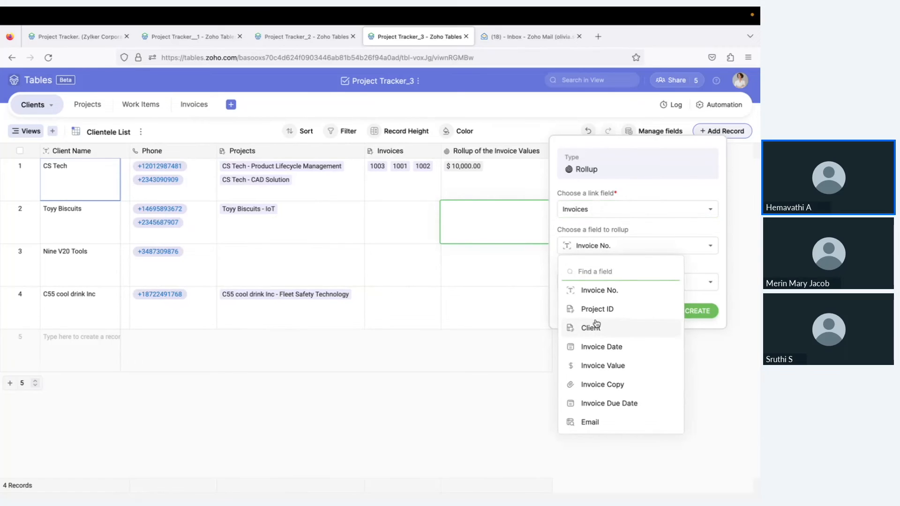
{"action": "scroll", "coordinate": [604, 351], "scroll_direction": "down", "scroll_amount": 2}
{"action": "scroll", "coordinate": [606, 353], "scroll_direction": "up", "scroll_amount": 2}
{"action": "scroll", "coordinate": [606, 352], "scroll_direction": "down", "scroll_amount": 2}
{"action": "scroll", "coordinate": [605, 352], "scroll_direction": "up", "scroll_amount": 2}
{"action": "scroll", "coordinate": [606, 353], "scroll_direction": "down", "scroll_amount": 2}
{"action": "scroll", "coordinate": [605, 352], "scroll_direction": "up", "scroll_amount": 2}
{"action": "scroll", "coordinate": [606, 352], "scroll_direction": "down", "scroll_amount": 2}
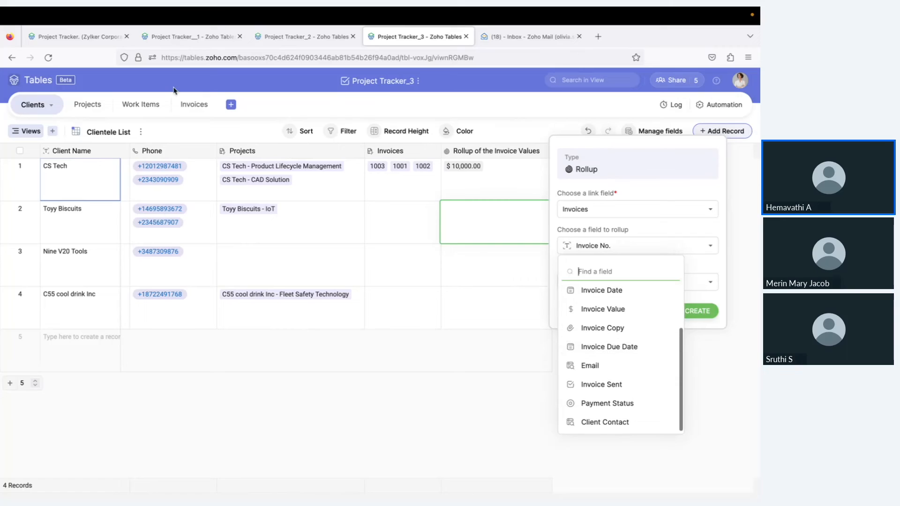
{"action": "scroll", "coordinate": [600, 333], "scroll_direction": "up", "scroll_amount": 3}
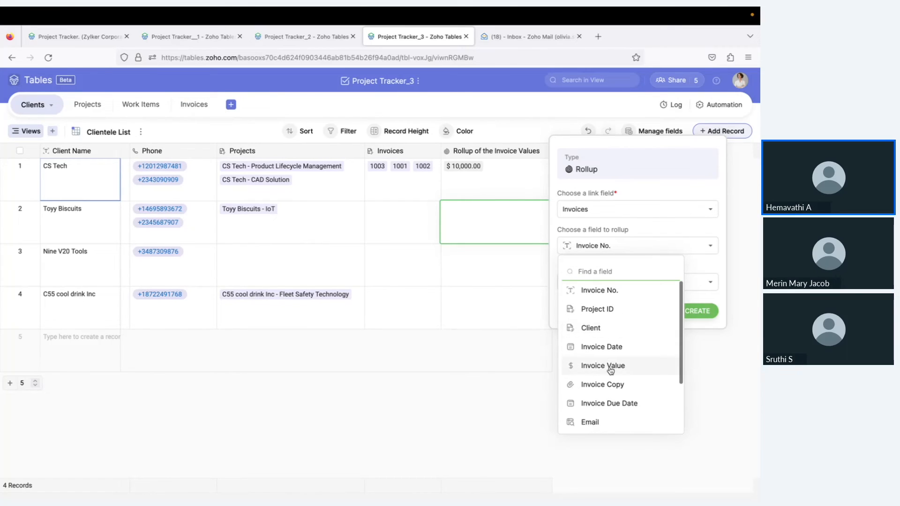
{"action": "scroll", "coordinate": [610, 370], "scroll_direction": "down", "scroll_amount": 2}
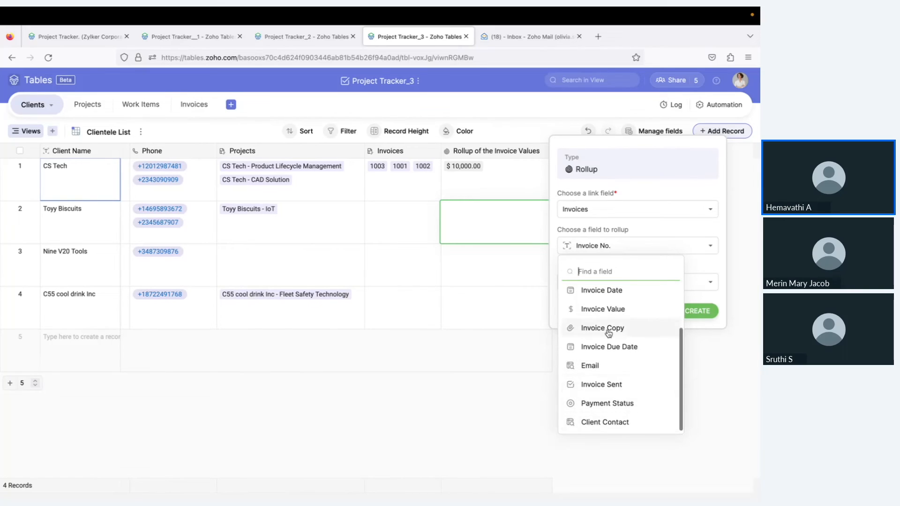
{"action": "left_click", "coordinate": [602, 311]}
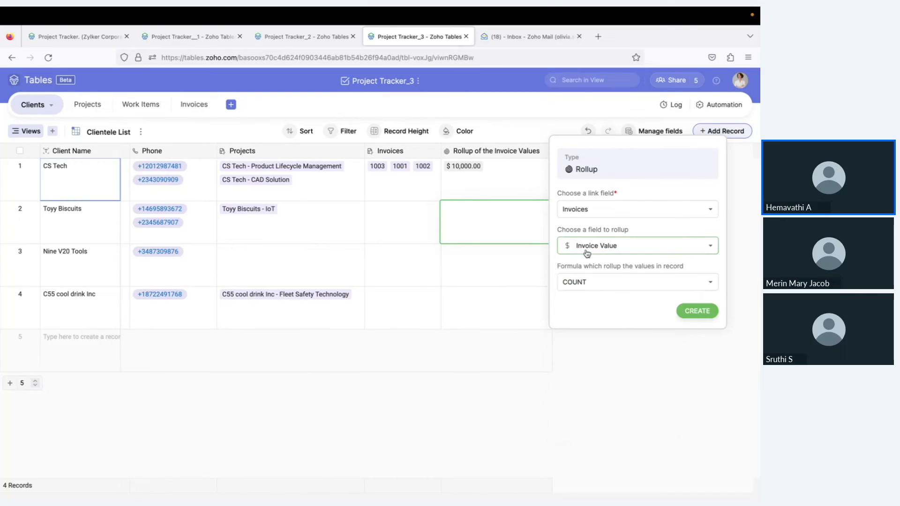
Set the rollup formula to SUM, create the field, and cross-check the Invoices table
{"action": "left_click", "coordinate": [609, 291]}
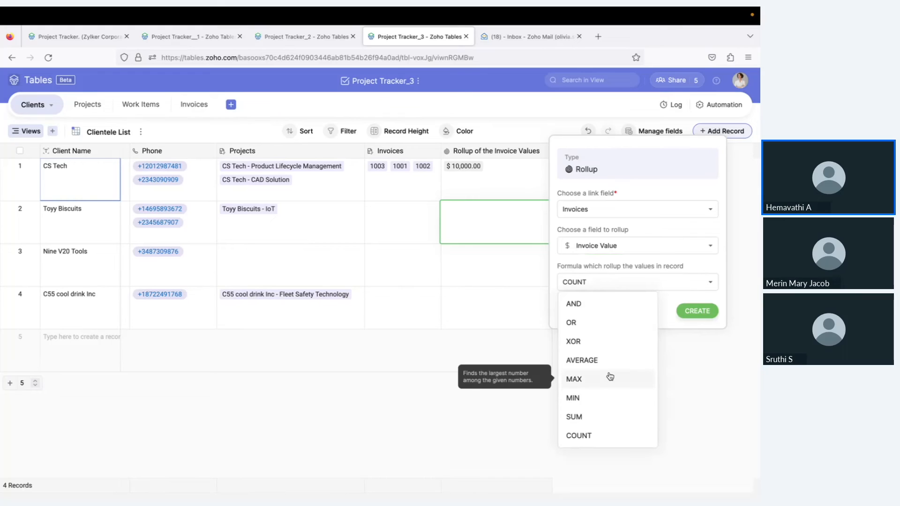
{"action": "scroll", "coordinate": [608, 377], "scroll_direction": "down", "scroll_amount": 2}
{"action": "scroll", "coordinate": [608, 377], "scroll_direction": "up", "scroll_amount": 2}
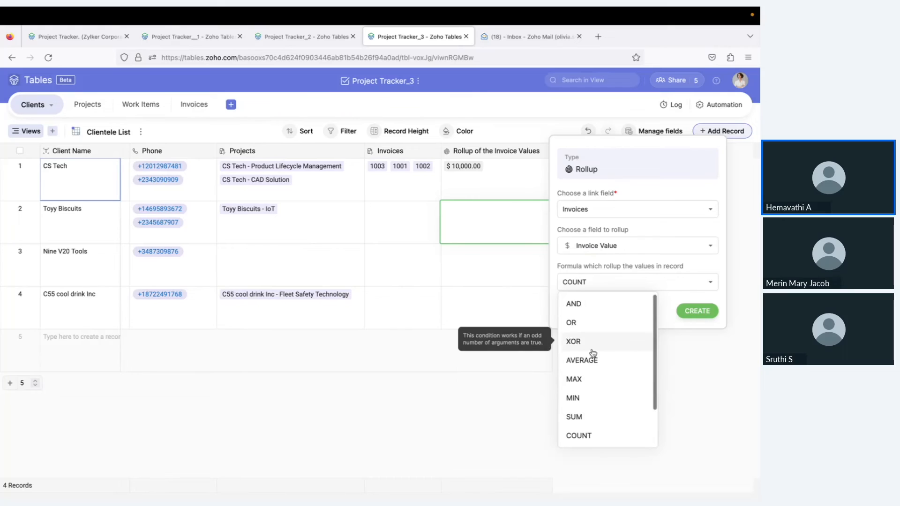
{"action": "scroll", "coordinate": [593, 353], "scroll_direction": "down", "scroll_amount": 2}
{"action": "scroll", "coordinate": [593, 352], "scroll_direction": "up", "scroll_amount": 2}
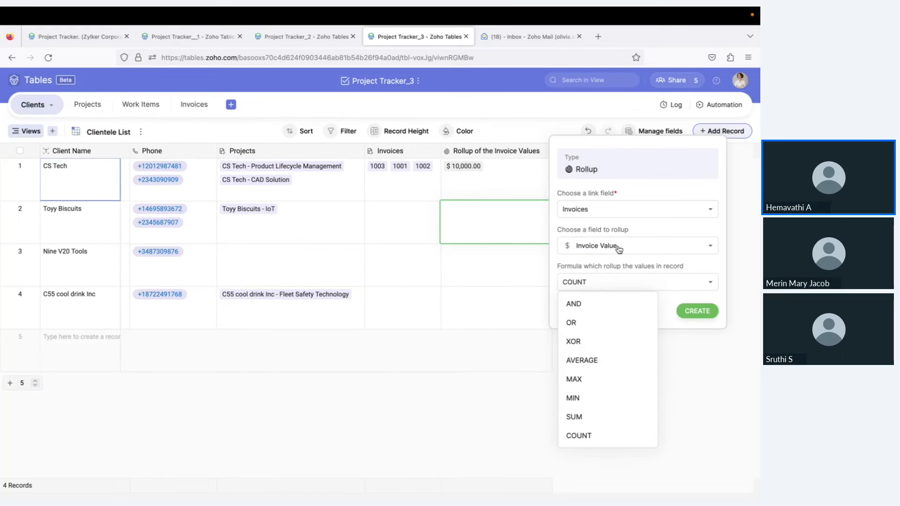
{"action": "scroll", "coordinate": [599, 358], "scroll_direction": "down", "scroll_amount": 2}
{"action": "scroll", "coordinate": [598, 358], "scroll_direction": "up", "scroll_amount": 2}
{"action": "scroll", "coordinate": [600, 358], "scroll_direction": "down", "scroll_amount": 1}
{"action": "scroll", "coordinate": [601, 358], "scroll_direction": "up", "scroll_amount": 1}
{"action": "scroll", "coordinate": [601, 359], "scroll_direction": "down", "scroll_amount": 2}
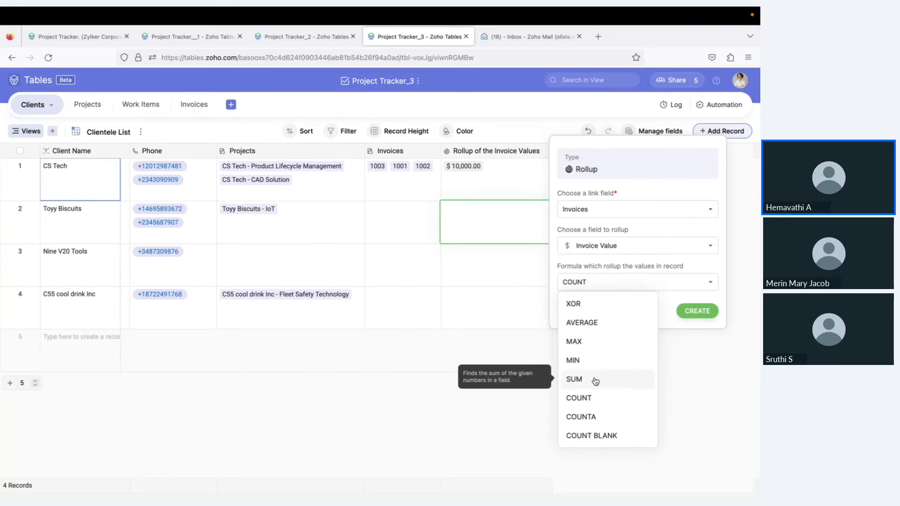
{"action": "left_click", "coordinate": [595, 381]}
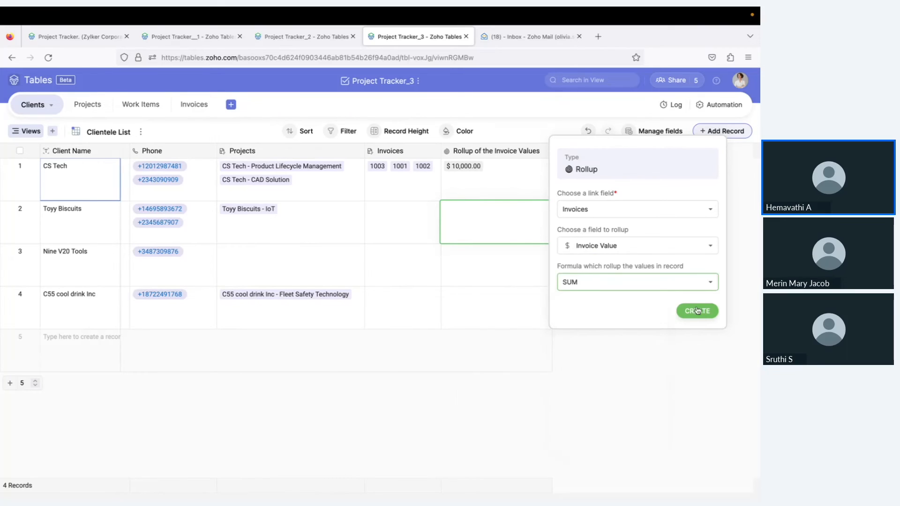
{"action": "left_click", "coordinate": [698, 311]}
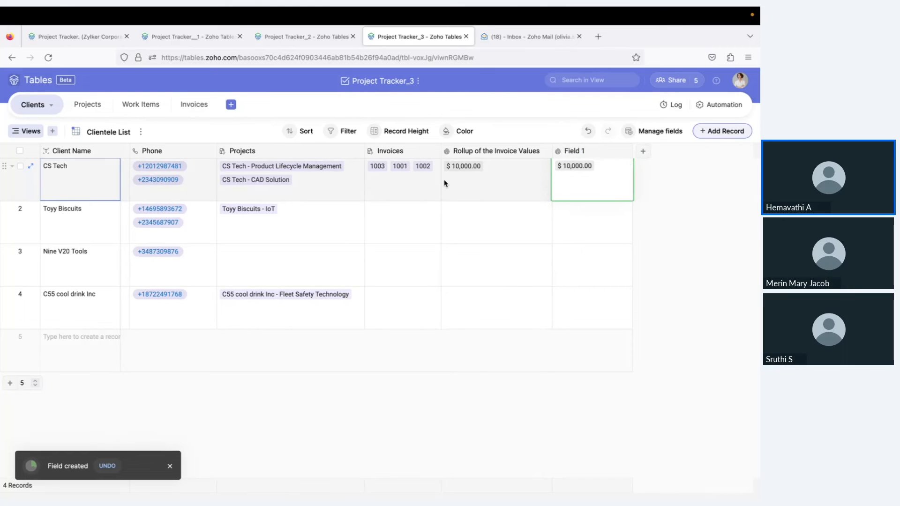
{"action": "left_click", "coordinate": [197, 106]}
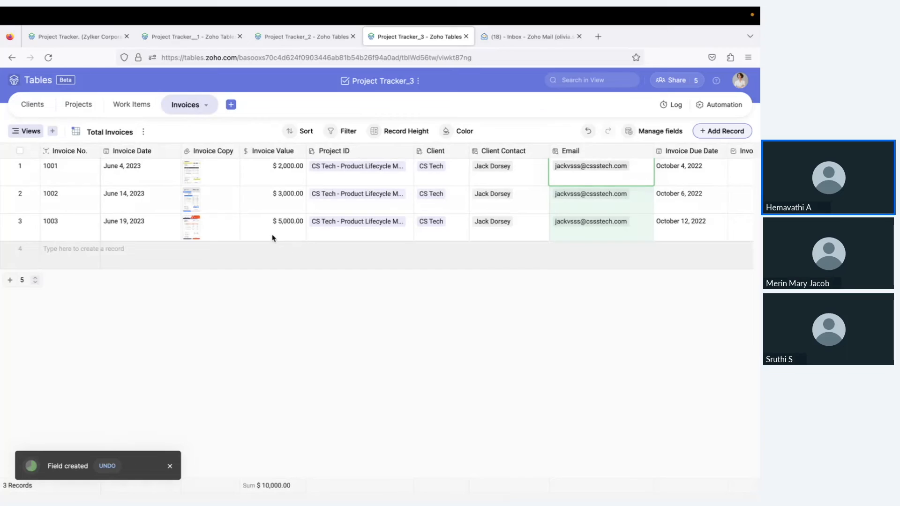
{"action": "left_click", "coordinate": [34, 106]}
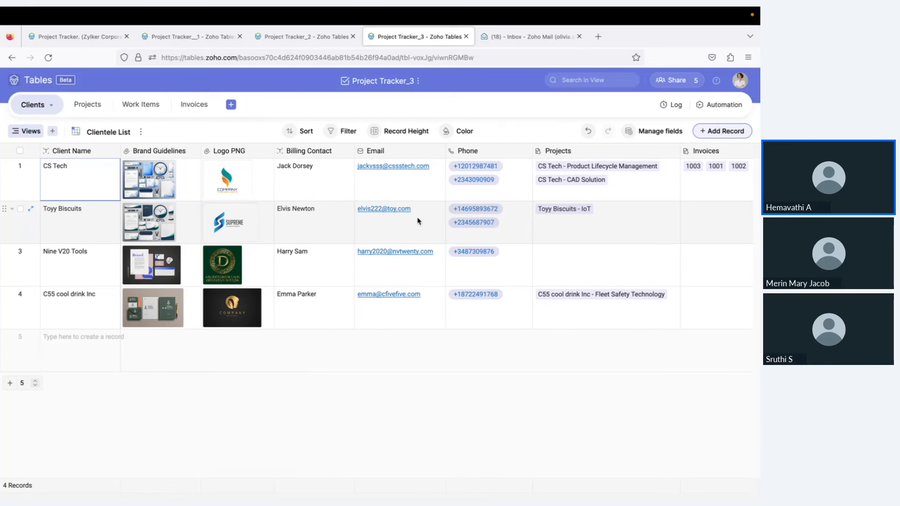
Create a new automation triggered when a Work Items record is updated
{"action": "left_click", "coordinate": [723, 108]}
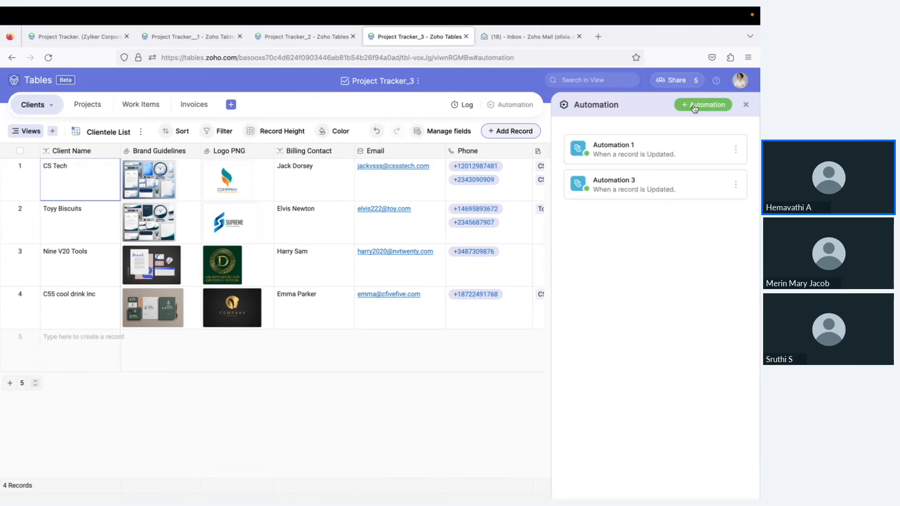
{"action": "left_click", "coordinate": [694, 108]}
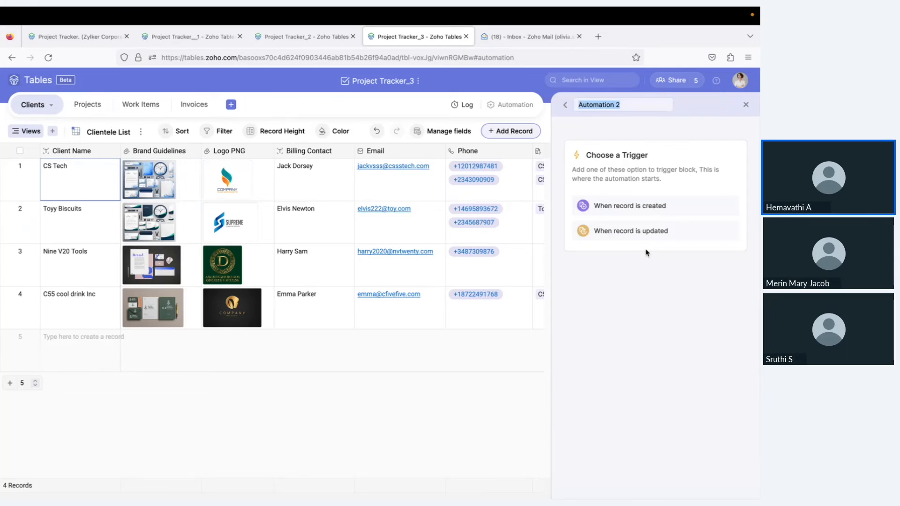
{"action": "left_click", "coordinate": [623, 232]}
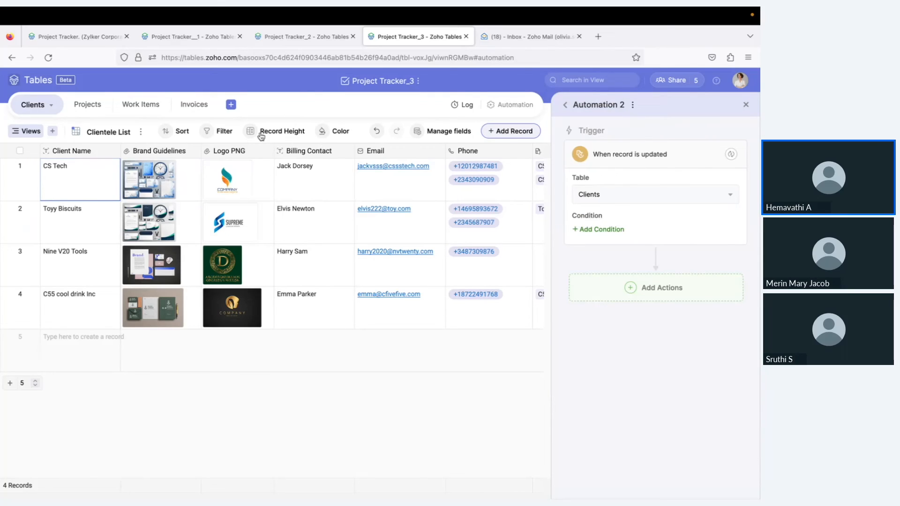
{"action": "left_click", "coordinate": [139, 104]}
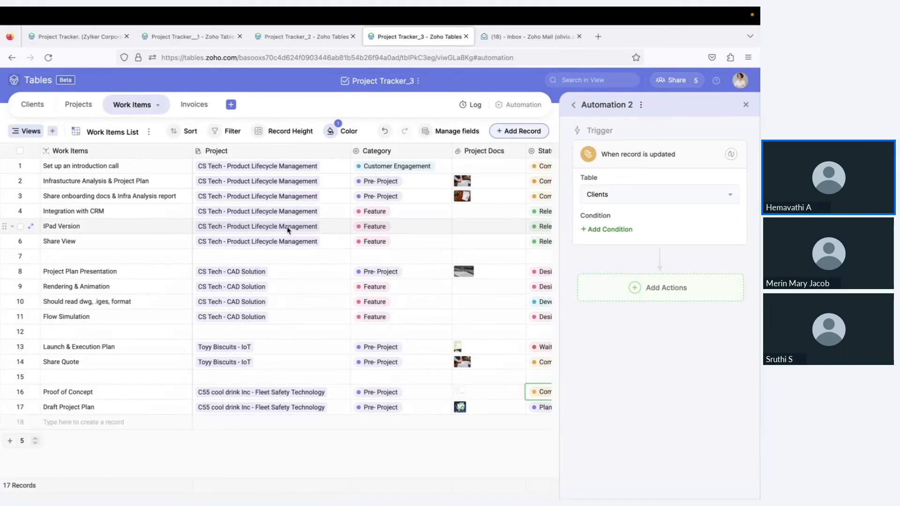
{"action": "left_click", "coordinate": [652, 193]}
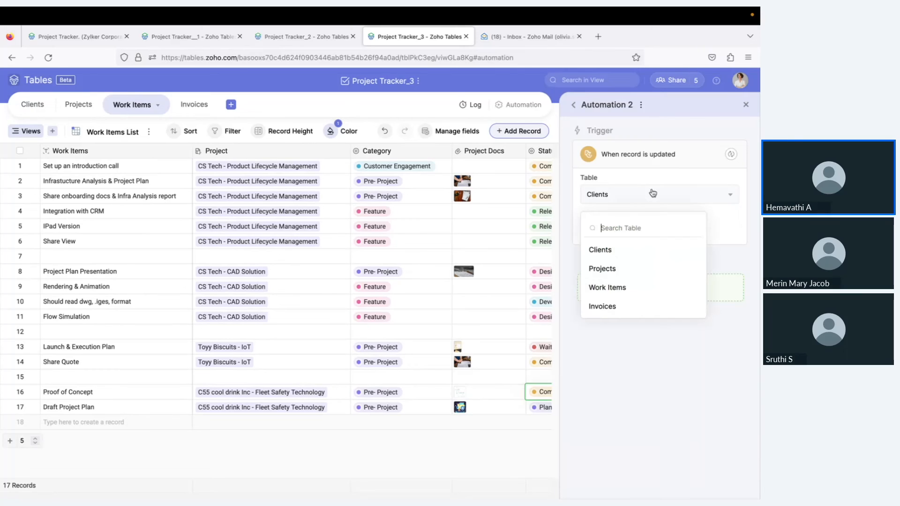
{"action": "left_click", "coordinate": [634, 287]}
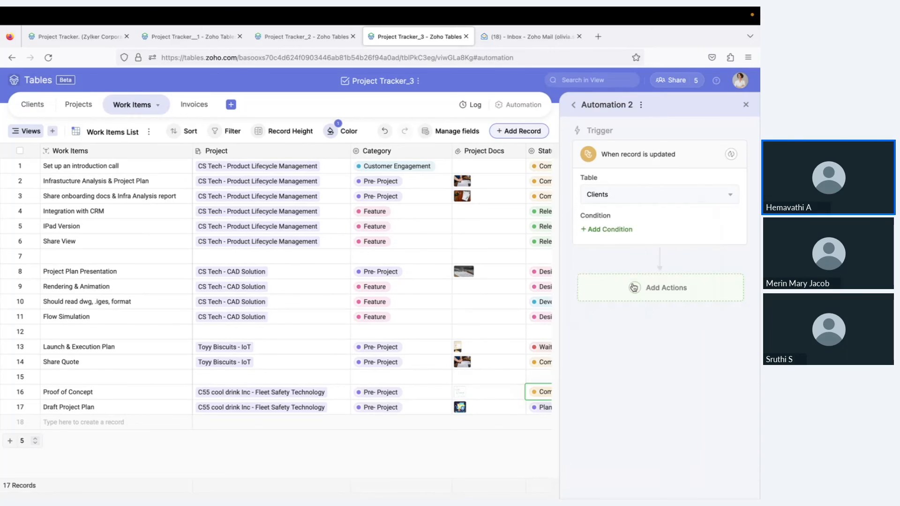
Add the trigger condition Status is any of Completed
{"action": "left_click", "coordinate": [606, 230]}
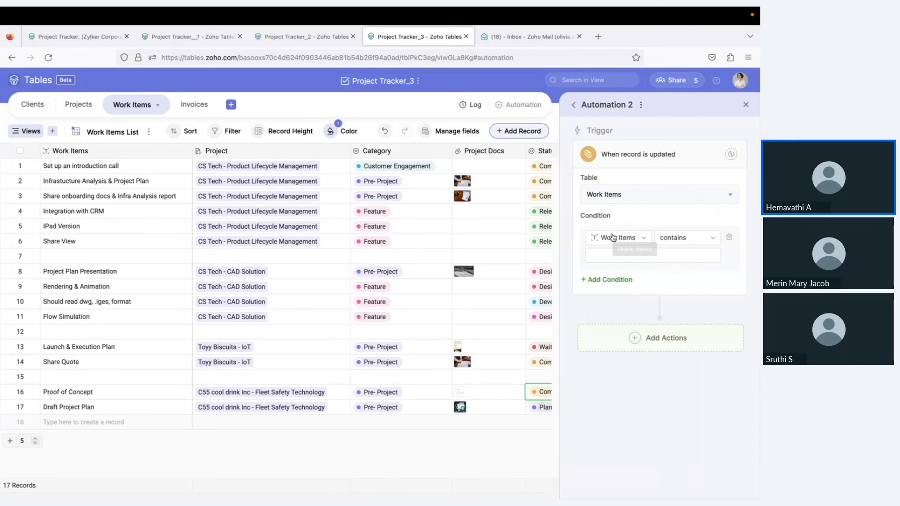
{"action": "left_click", "coordinate": [616, 238]}
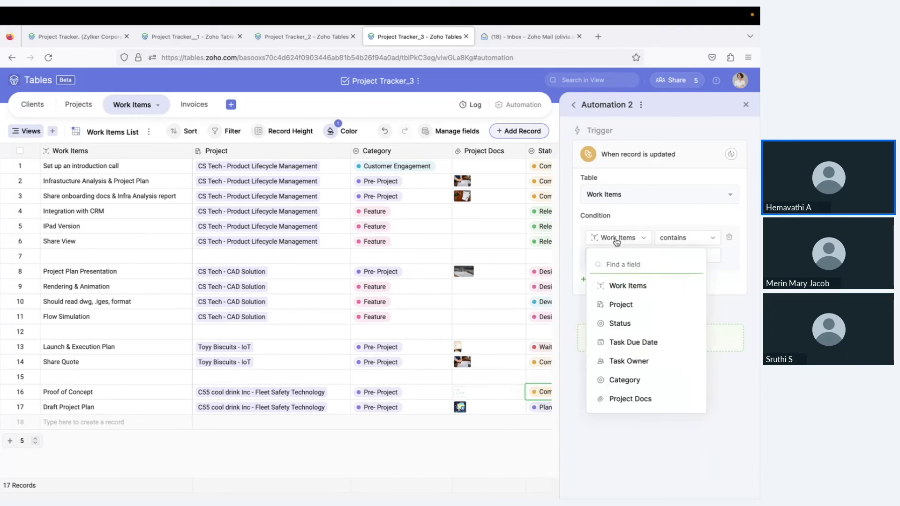
{"action": "left_click", "coordinate": [630, 285]}
{"action": "left_click", "coordinate": [697, 238]}
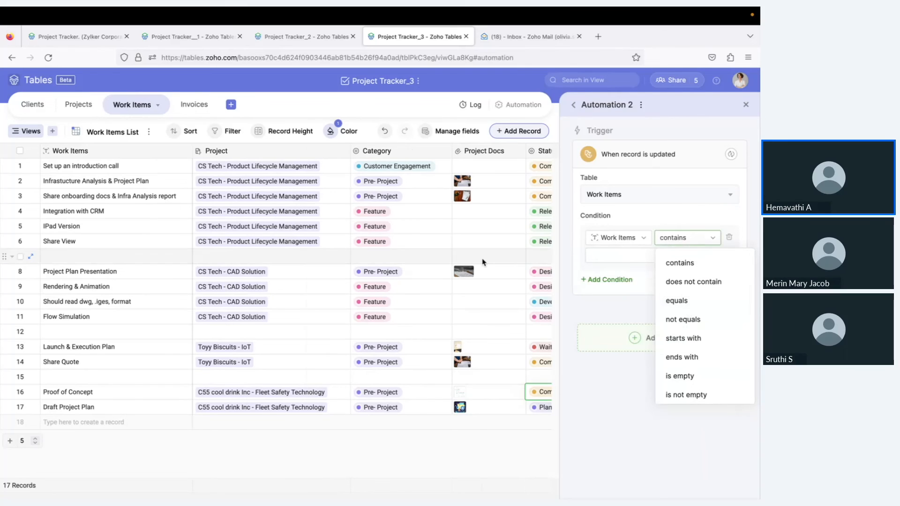
{"action": "left_click", "coordinate": [635, 239]}
{"action": "left_click", "coordinate": [628, 326]}
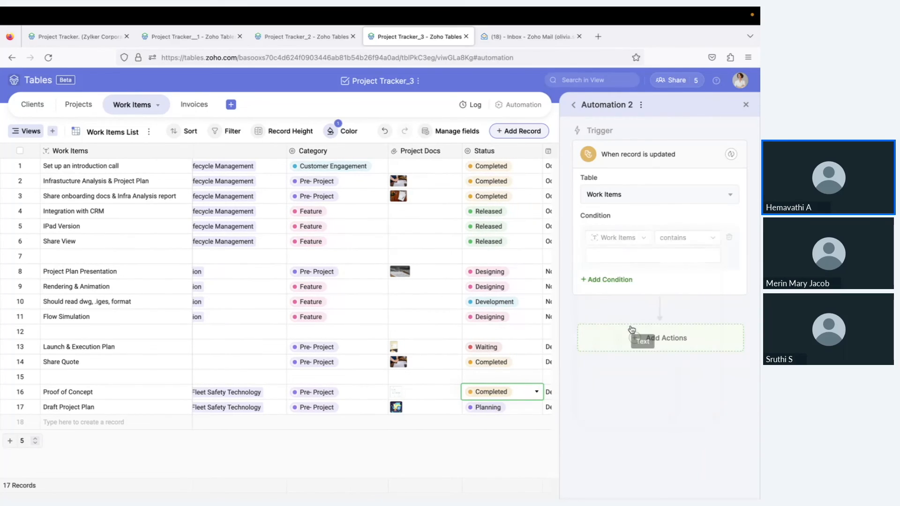
{"action": "left_click", "coordinate": [704, 262]}
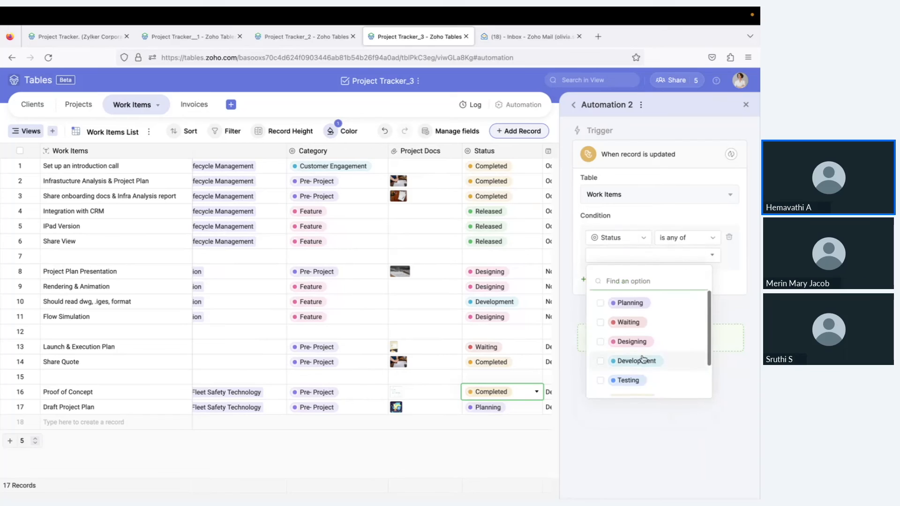
{"action": "scroll", "coordinate": [638, 363], "scroll_direction": "down", "scroll_amount": 2}
{"action": "left_click", "coordinate": [642, 369]}
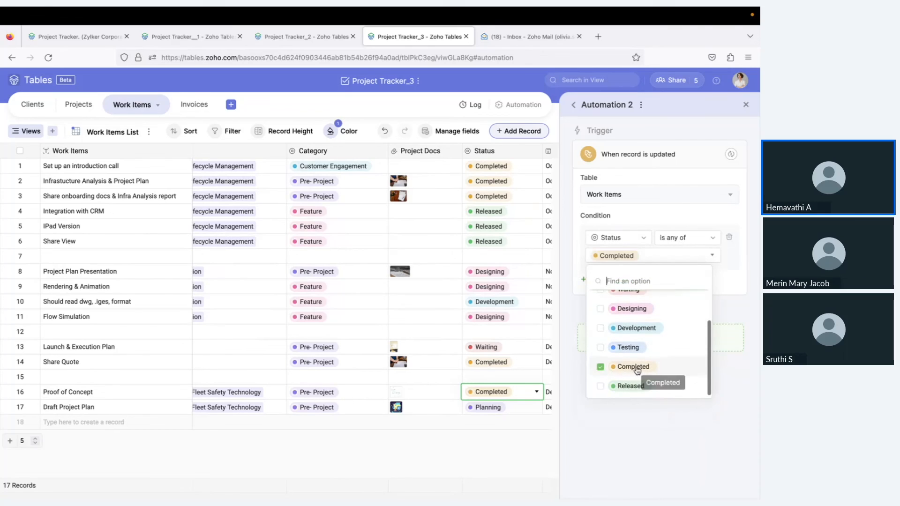
{"action": "left_click", "coordinate": [736, 280]}
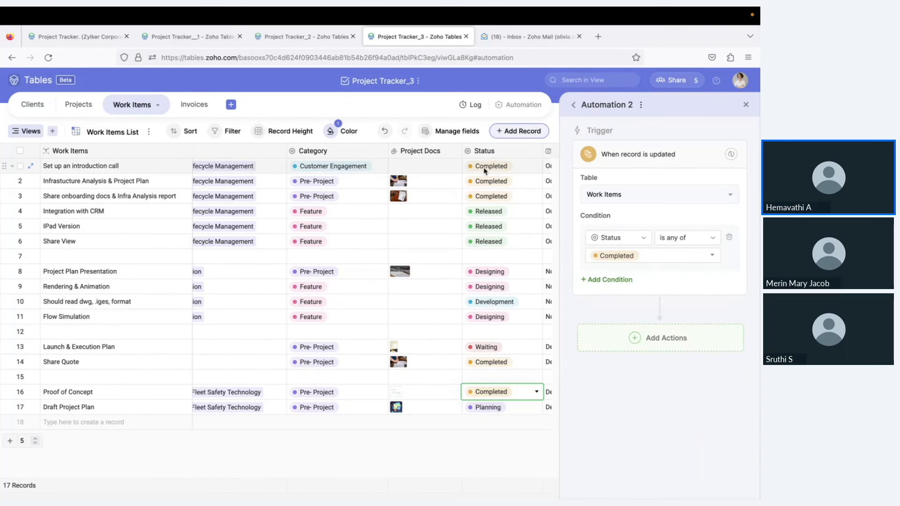
Add a send-email action and enter the recipient's e-mail address
{"action": "left_click", "coordinate": [636, 338]}
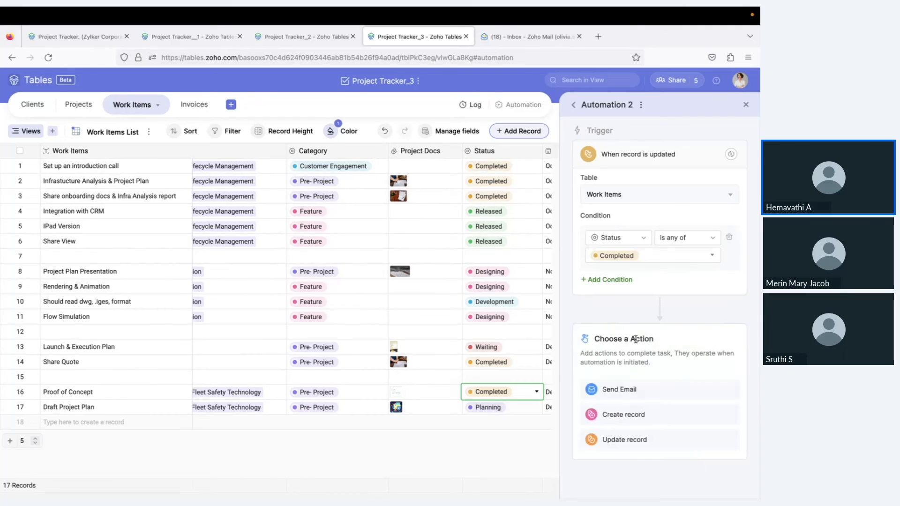
{"action": "left_click", "coordinate": [635, 389]}
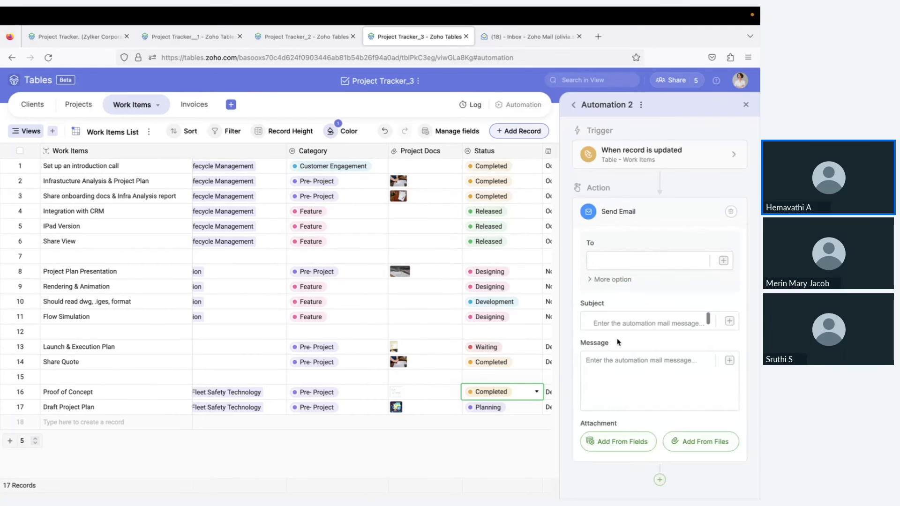
{"action": "left_click", "coordinate": [625, 265]}
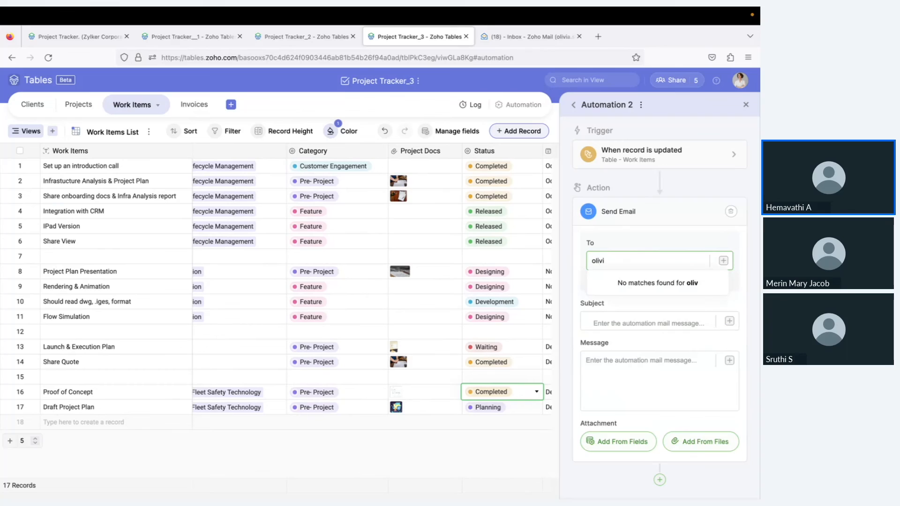
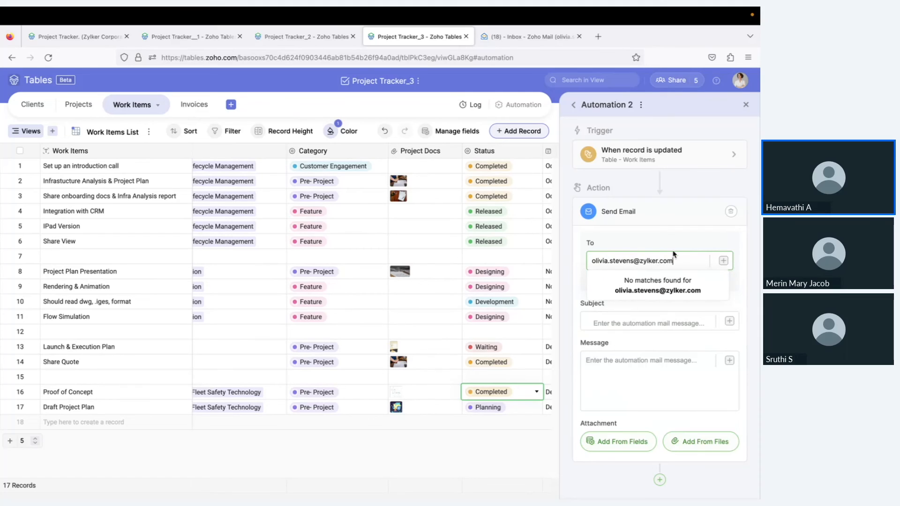
{"action": "key", "text": "Return"}
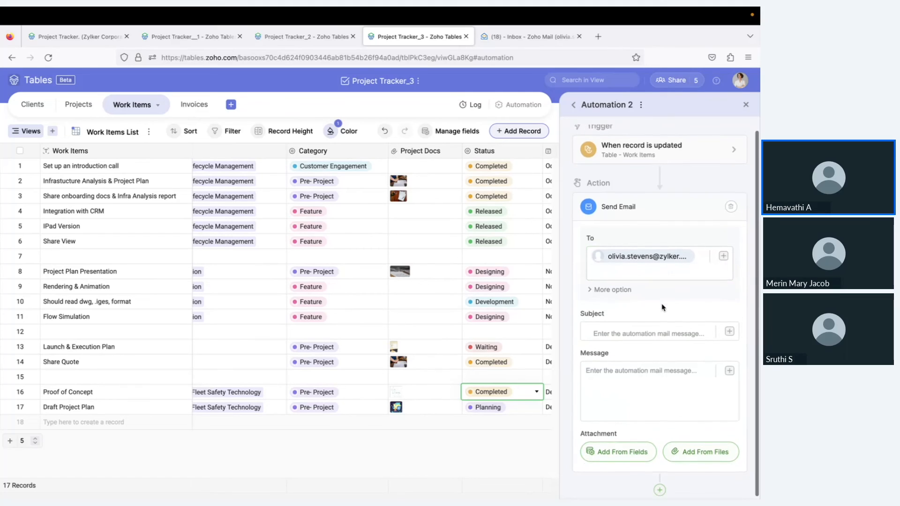
Set the subject 'Task is completed' and insert Work Items, Task Owner and Status into the message
{"action": "left_click", "coordinate": [624, 331]}
{"action": "type", "text": "Task is completed"}
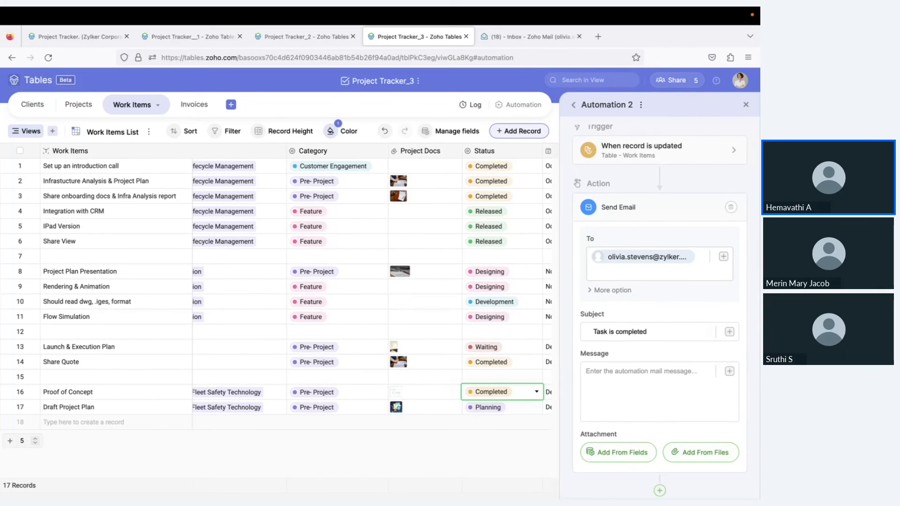
{"action": "left_click", "coordinate": [729, 371]}
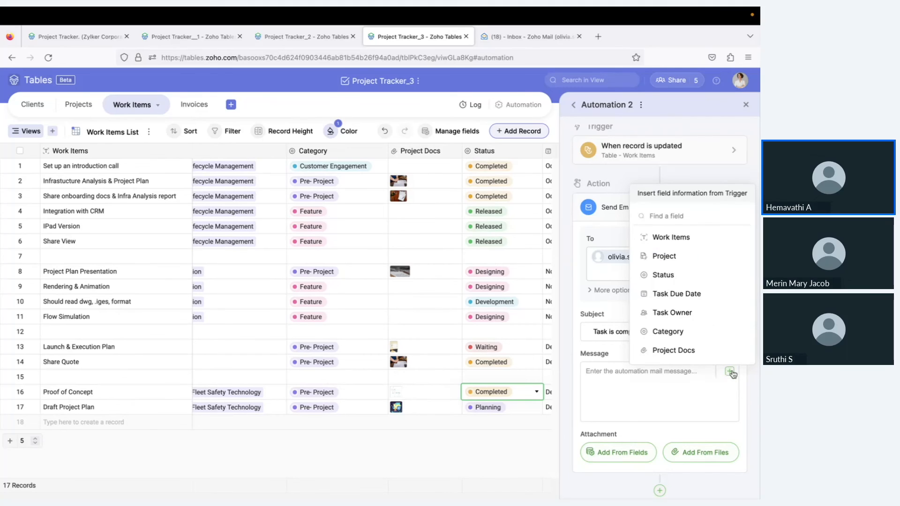
{"action": "left_click", "coordinate": [675, 239]}
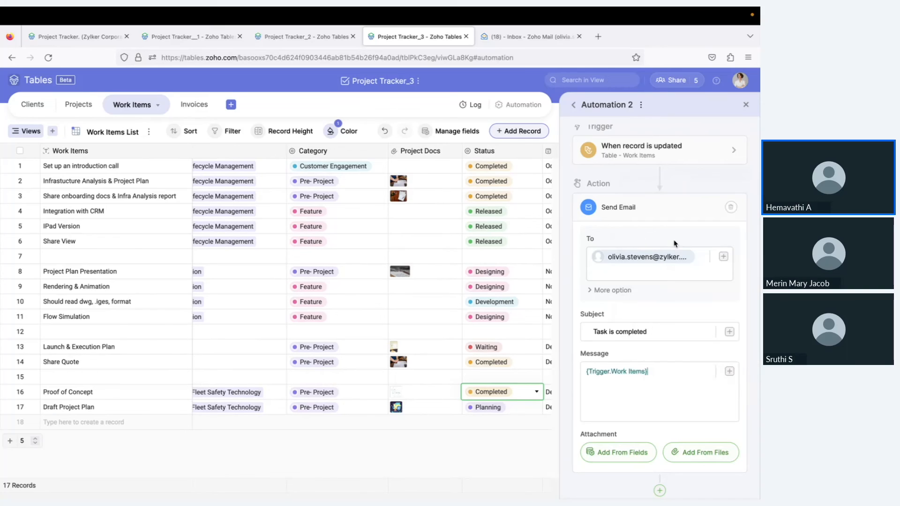
{"action": "left_click", "coordinate": [729, 372]}
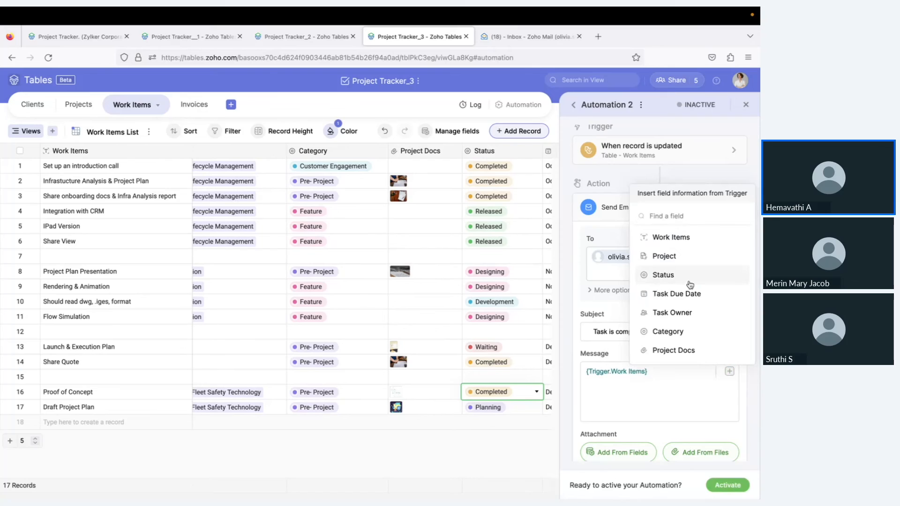
{"action": "left_click", "coordinate": [684, 323]}
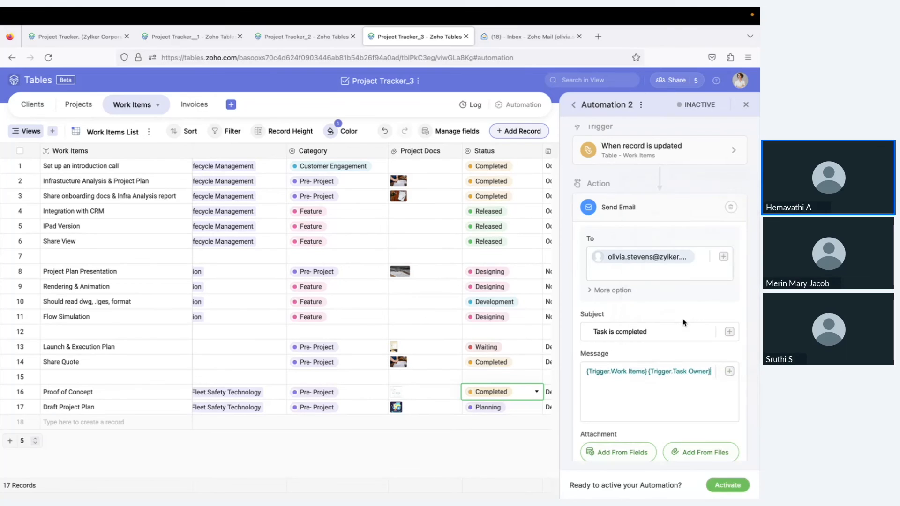
{"action": "left_click", "coordinate": [729, 372]}
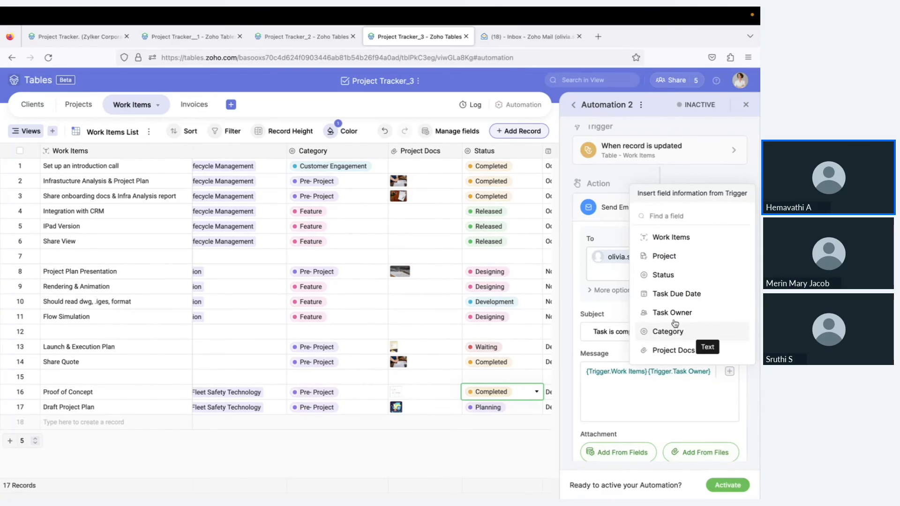
{"action": "left_click", "coordinate": [689, 276]}
Attach the record's Project Docs field to the email
{"action": "scroll", "coordinate": [685, 414], "scroll_direction": "down", "scroll_amount": 1}
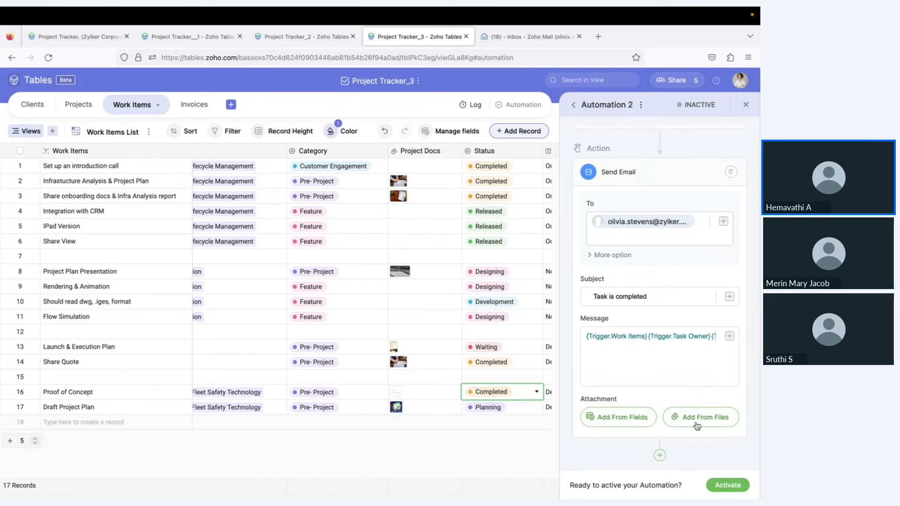
{"action": "left_click", "coordinate": [614, 422]}
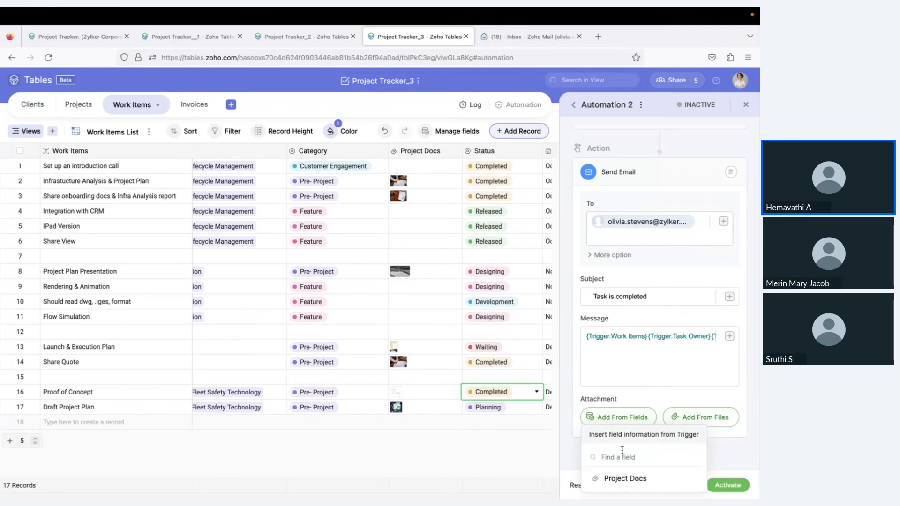
{"action": "left_click", "coordinate": [625, 479]}
{"action": "scroll", "coordinate": [628, 364], "scroll_direction": "down", "scroll_amount": 1}
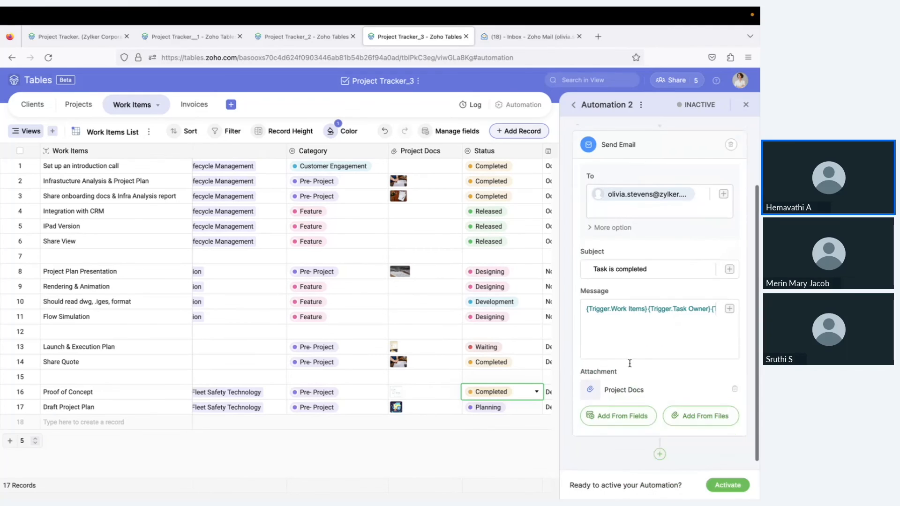
Activate Automation 2 and go back to the automation list
{"action": "left_click", "coordinate": [743, 490]}
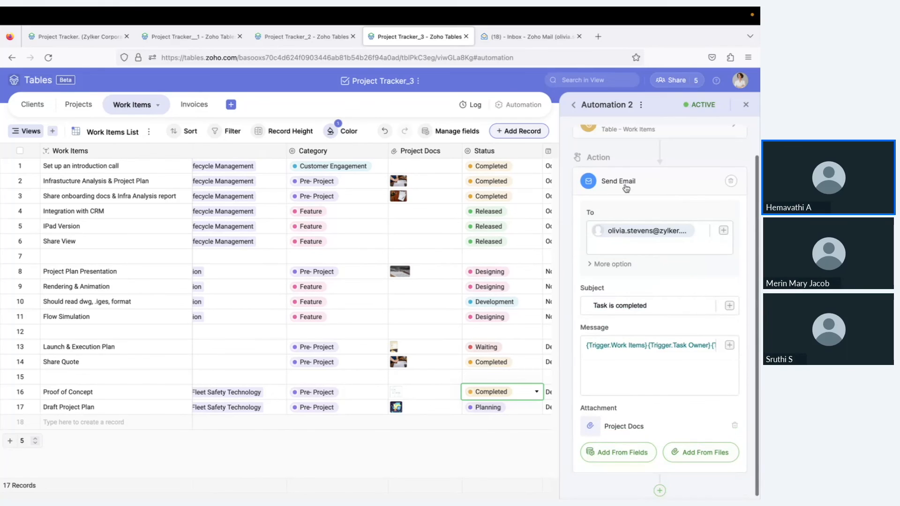
{"action": "left_click", "coordinate": [574, 109]}
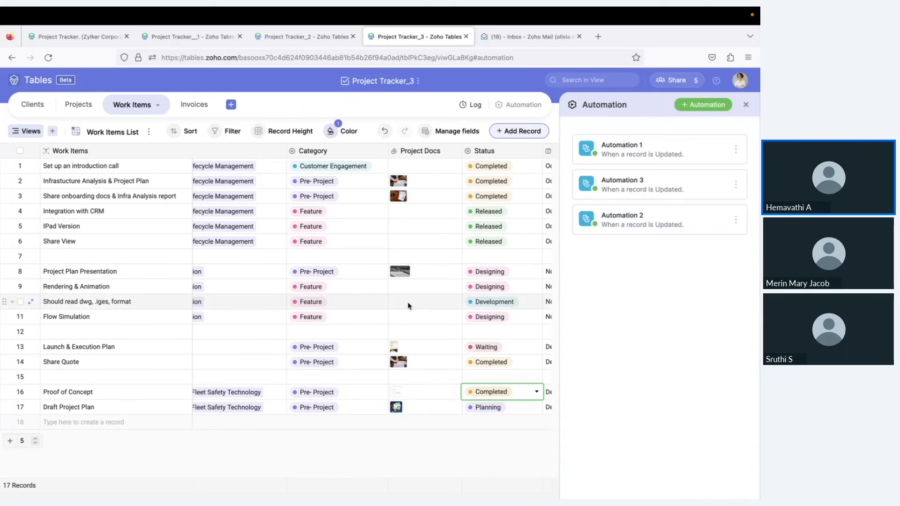
{"action": "scroll", "coordinate": [407, 305], "scroll_direction": "down", "scroll_amount": 1}
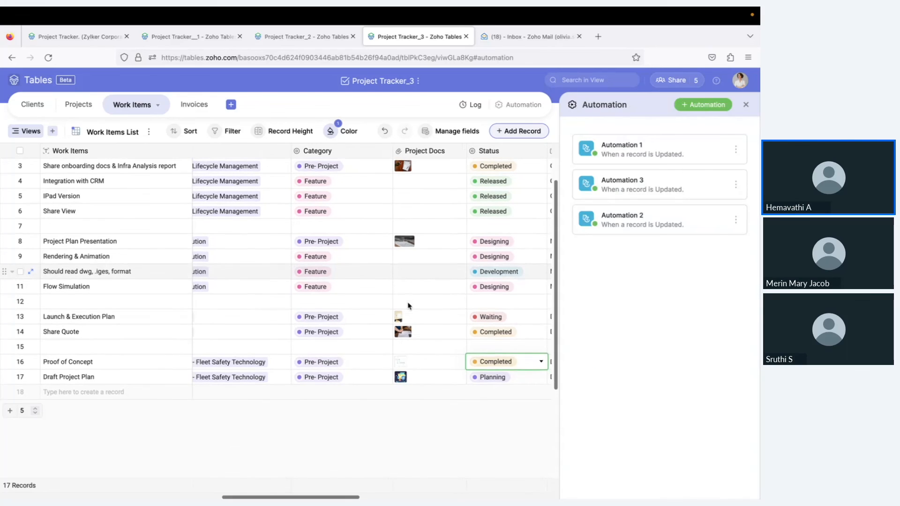
Change Proof of Concept's status to Waiting, then back to Completed, and go to Zoho Mail
{"action": "left_click", "coordinate": [532, 363]}
{"action": "left_click", "coordinate": [517, 295]}
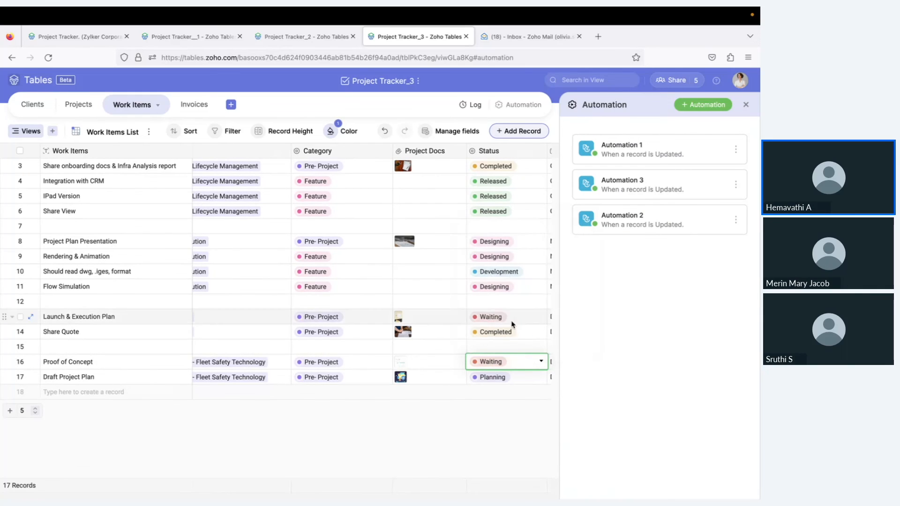
{"action": "left_click", "coordinate": [523, 352]}
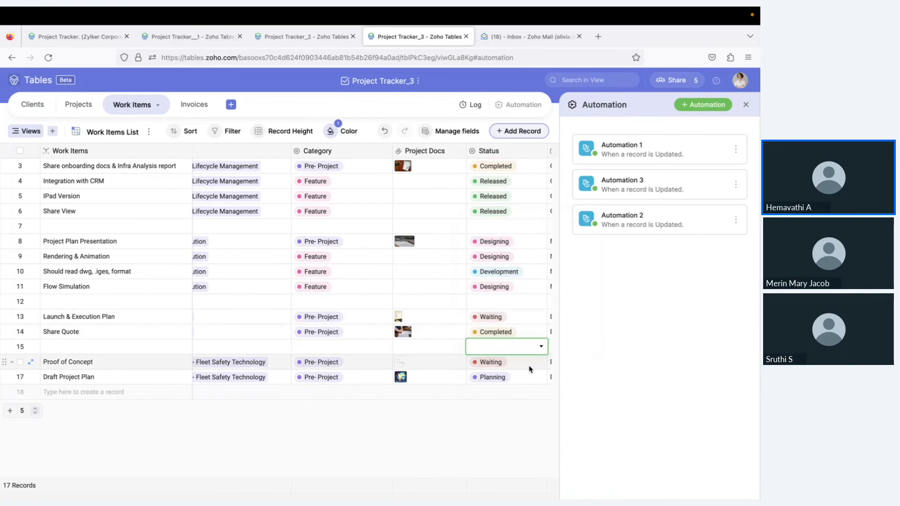
{"action": "left_click", "coordinate": [533, 363]}
{"action": "left_click", "coordinate": [532, 363]}
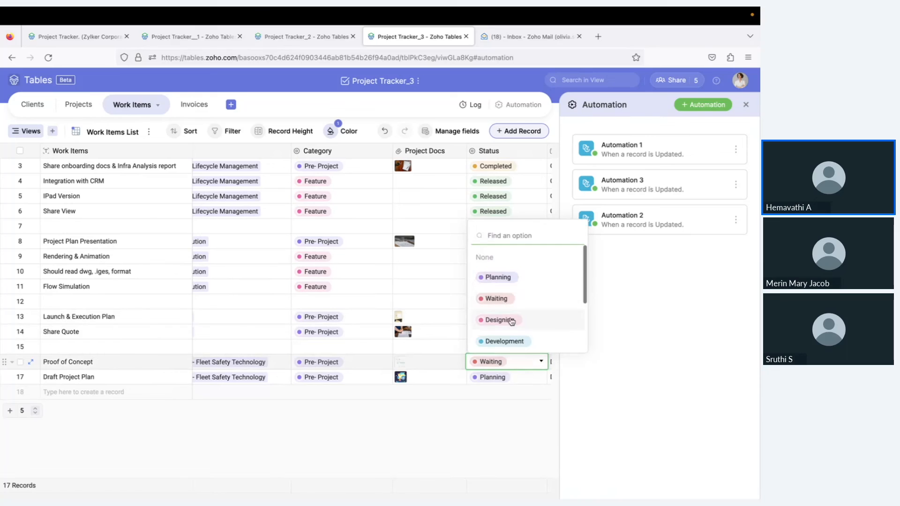
{"action": "scroll", "coordinate": [507, 314], "scroll_direction": "down", "scroll_amount": 2}
{"action": "left_click", "coordinate": [500, 319]}
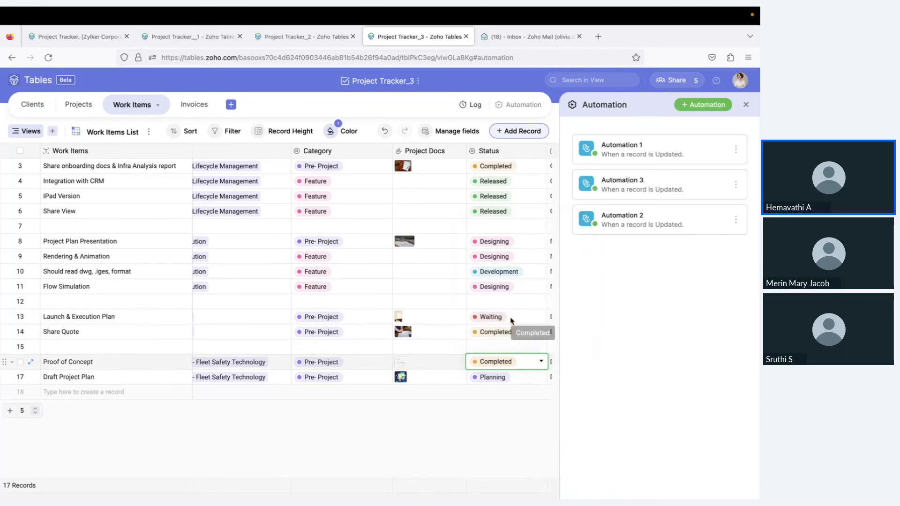
{"action": "left_click", "coordinate": [544, 41]}
Refresh the inbox, read the 'Task completed' notification, and return to Project Tracker_3
{"action": "left_click", "coordinate": [57, 226]}
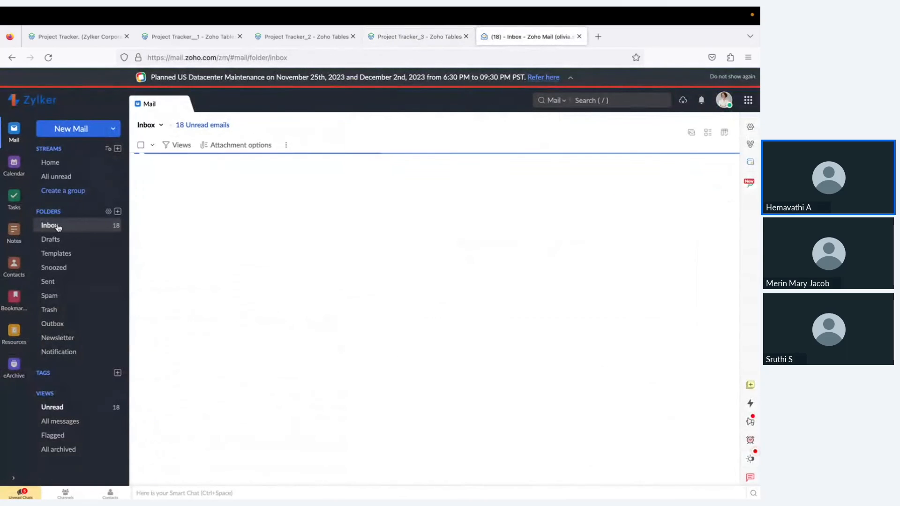
{"action": "left_click", "coordinate": [90, 226]}
{"action": "left_click", "coordinate": [95, 227]}
{"action": "left_click", "coordinate": [197, 187]}
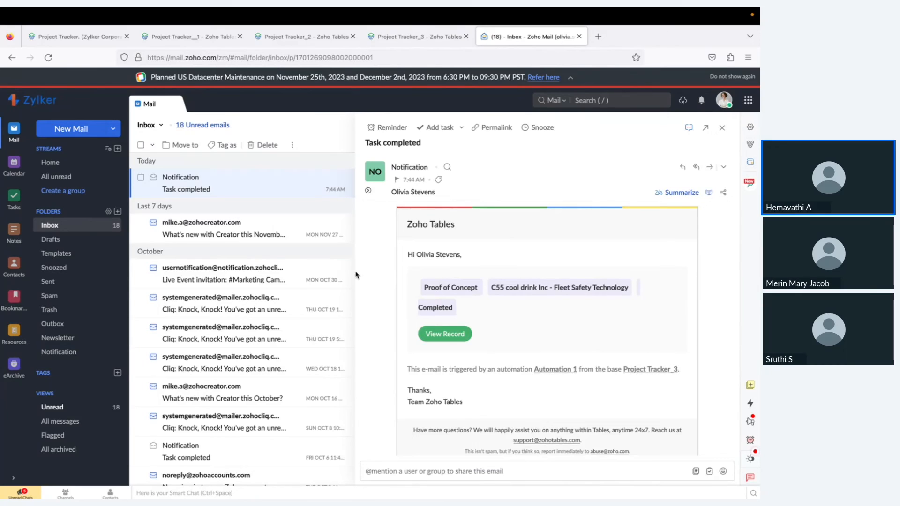
{"action": "left_click", "coordinate": [420, 37]}
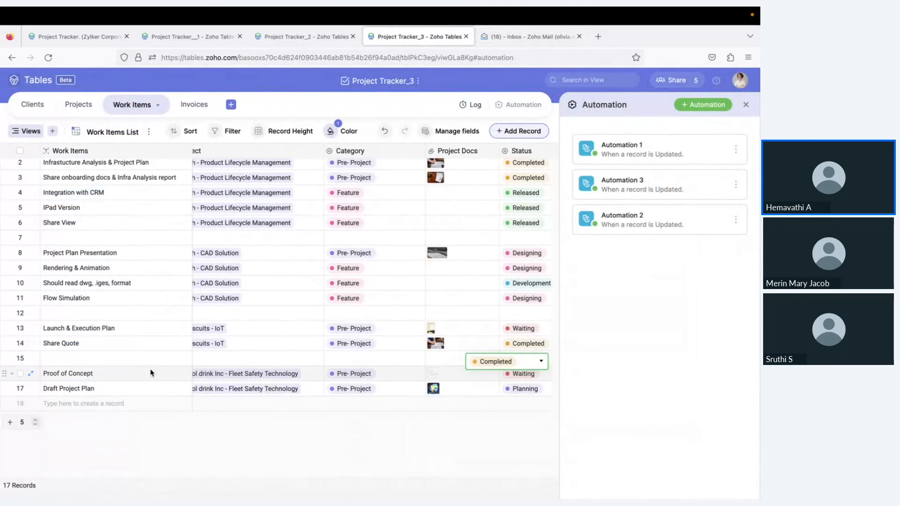
{"action": "scroll", "coordinate": [253, 387], "scroll_direction": "left", "scroll_amount": 1}
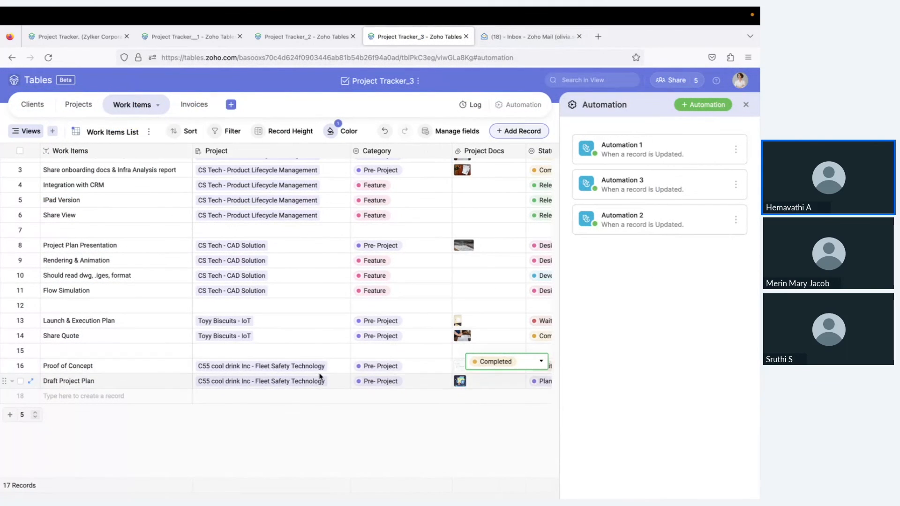
{"action": "scroll", "coordinate": [321, 376], "scroll_direction": "right", "scroll_amount": 3}
{"action": "scroll", "coordinate": [459, 376], "scroll_direction": "up", "scroll_amount": 1}
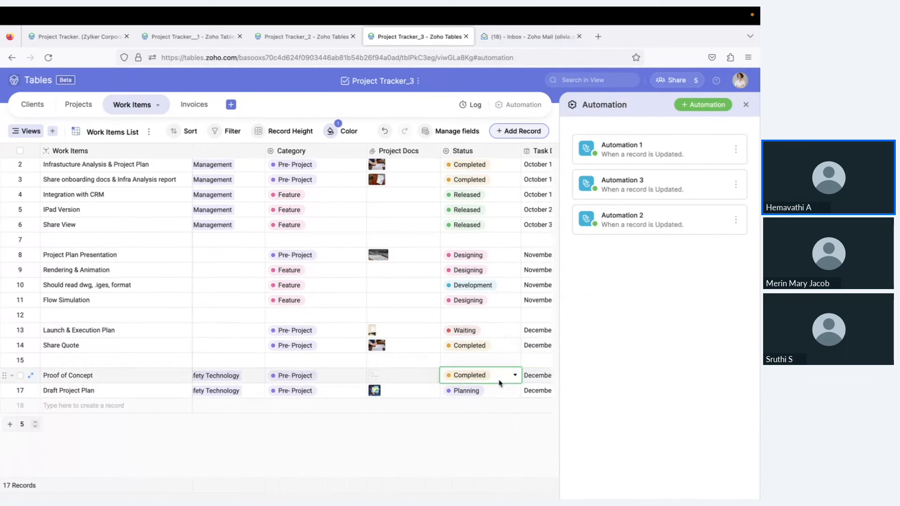
{"action": "left_click", "coordinate": [525, 36]}
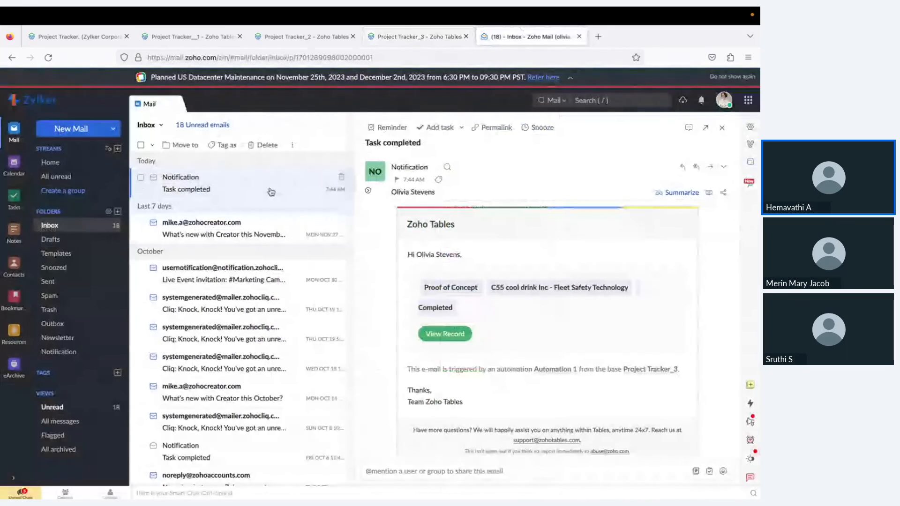
{"action": "left_click", "coordinate": [69, 225]}
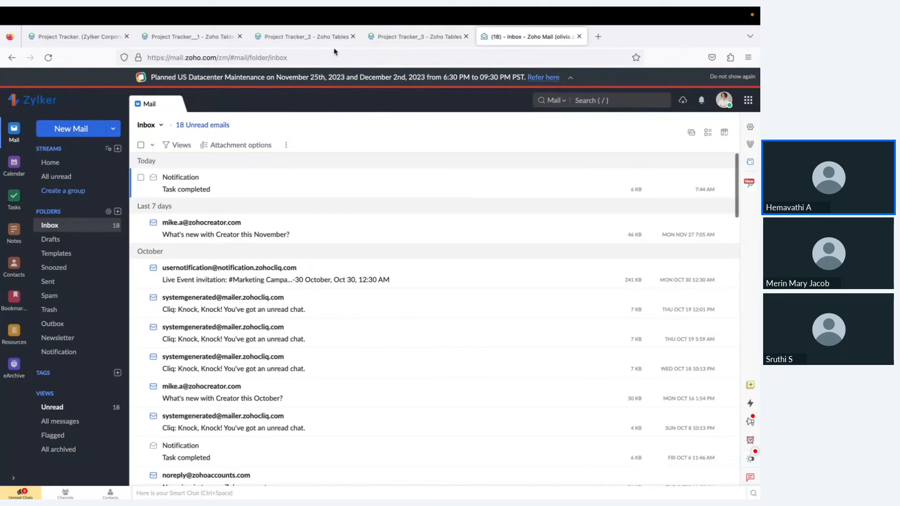
{"action": "left_click", "coordinate": [392, 37]}
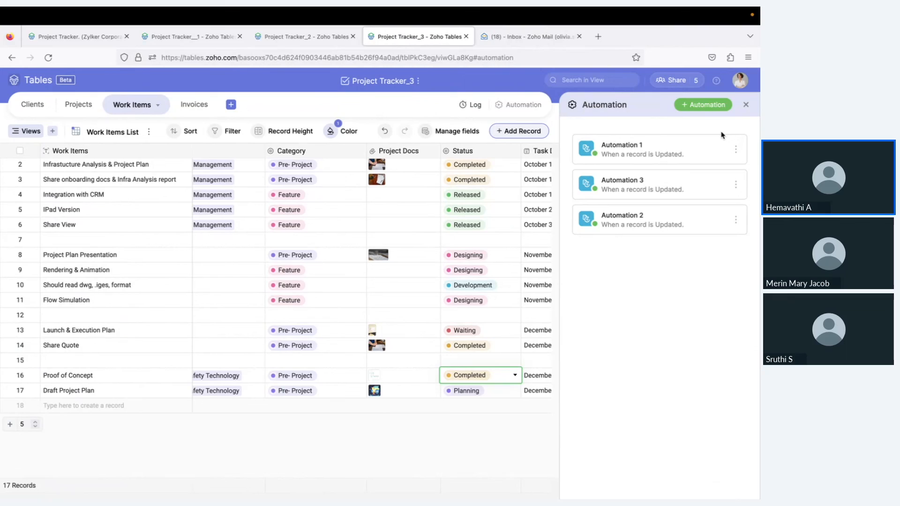
Close the automations list, then open, scroll through, and close the activity log
{"action": "left_click", "coordinate": [746, 105]}
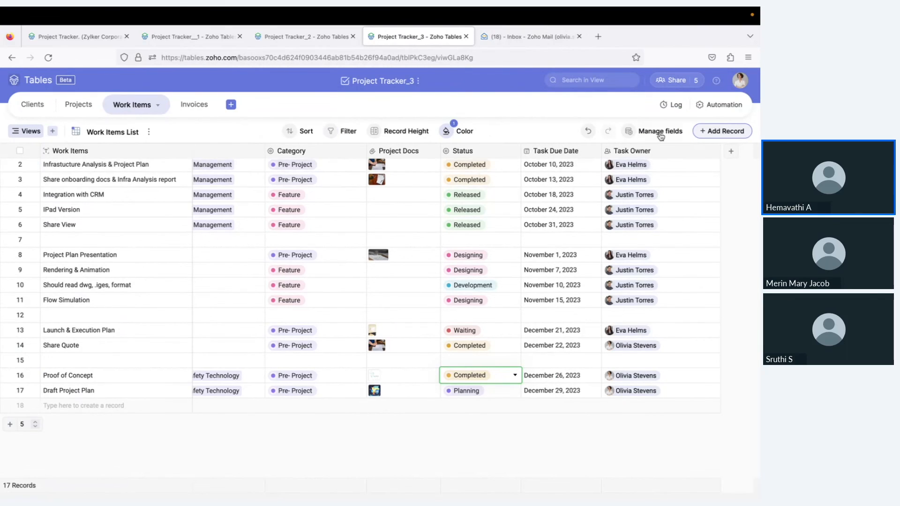
{"action": "left_click", "coordinate": [675, 105]}
{"action": "scroll", "coordinate": [668, 275], "scroll_direction": "down", "scroll_amount": 3}
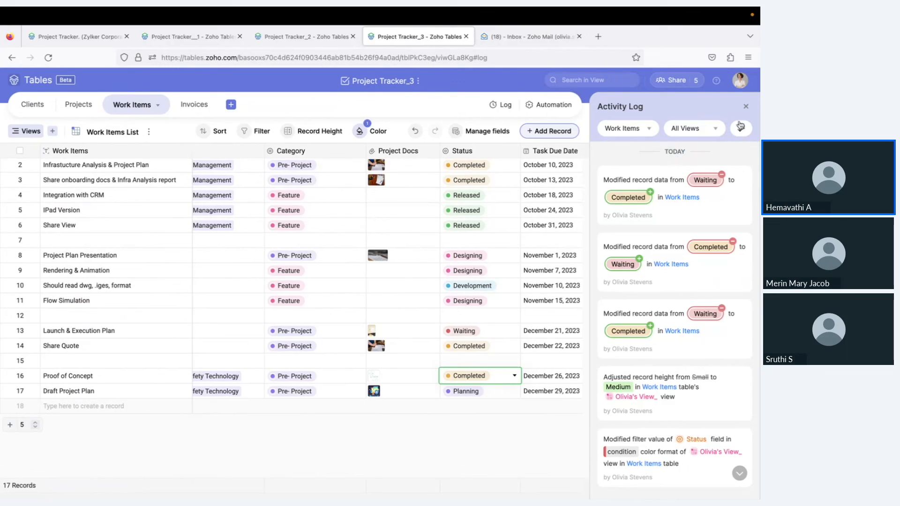
{"action": "left_click", "coordinate": [745, 106]}
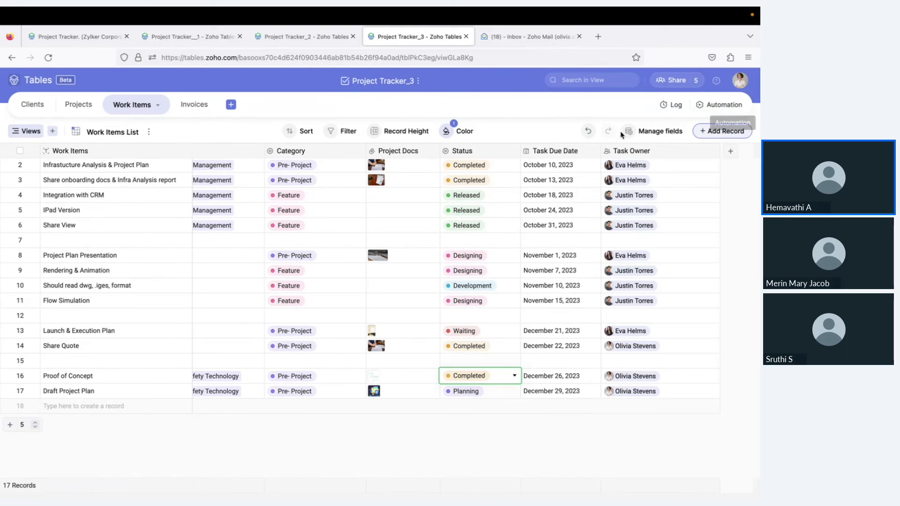
In Manage fields, hide and then re-show the Project Docs column
{"action": "left_click", "coordinate": [655, 132]}
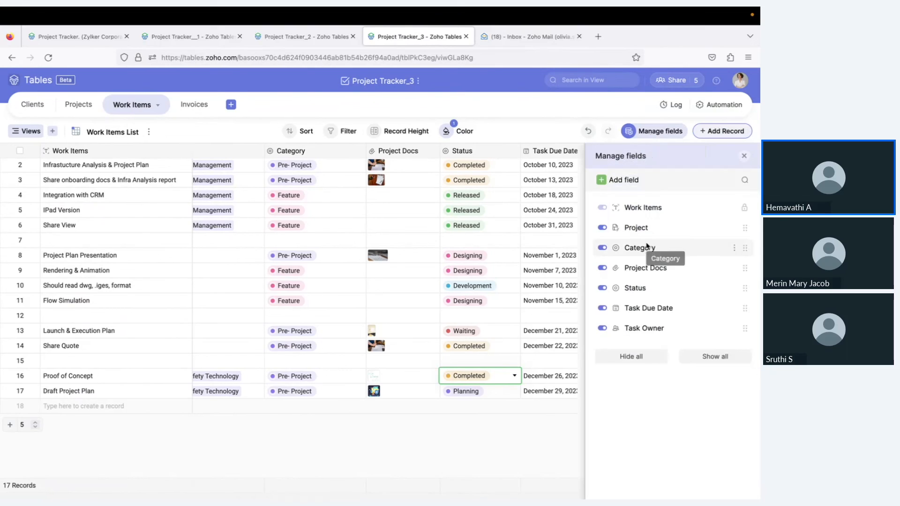
{"action": "left_click", "coordinate": [604, 269]}
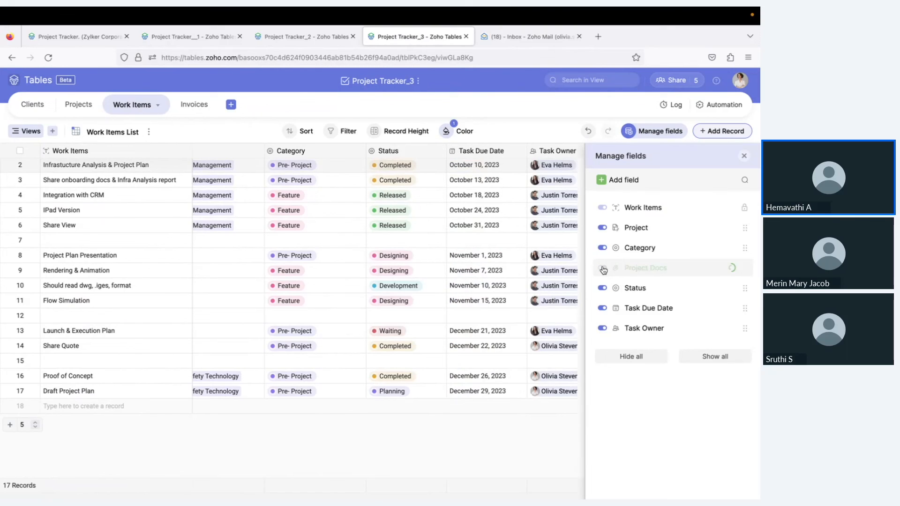
{"action": "left_click", "coordinate": [603, 268]}
{"action": "left_click", "coordinate": [744, 156]}
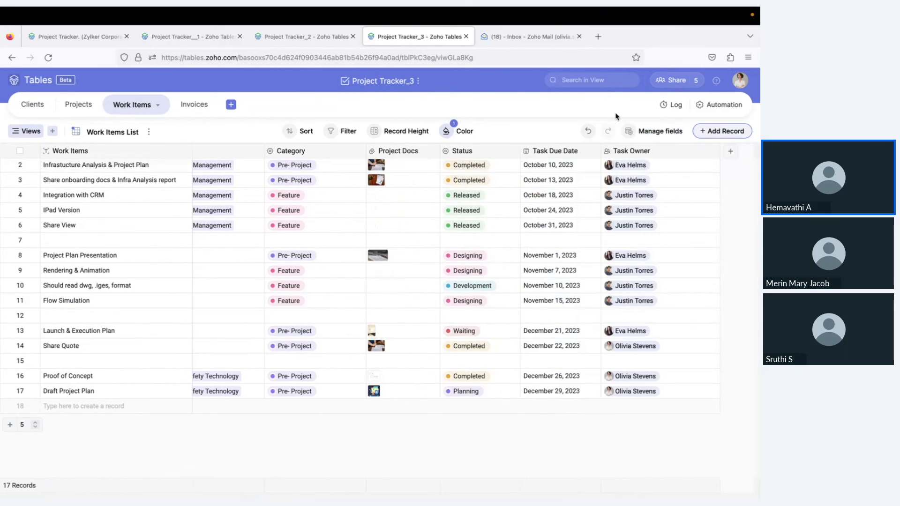
Set the Work Items record height to Medium, check the sort options, and switch to Clients
{"action": "left_click", "coordinate": [400, 131]}
{"action": "left_click", "coordinate": [371, 194]}
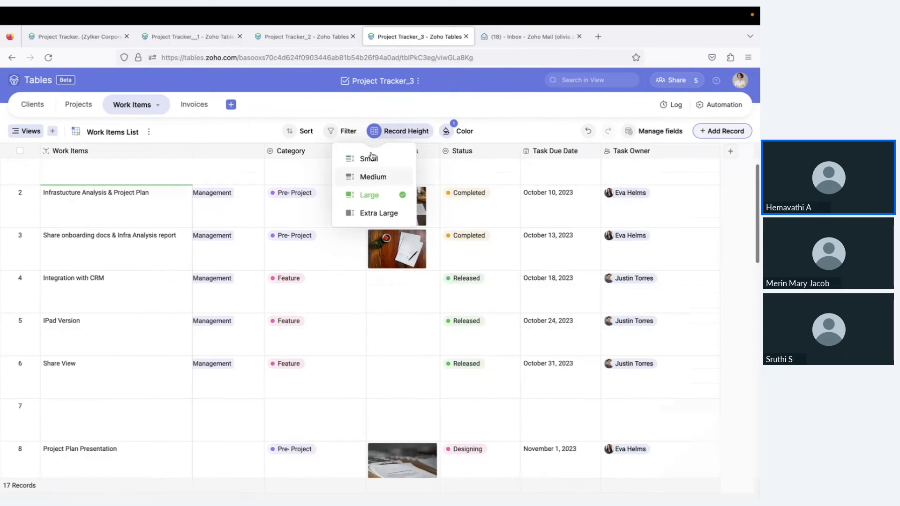
{"action": "left_click", "coordinate": [373, 177]}
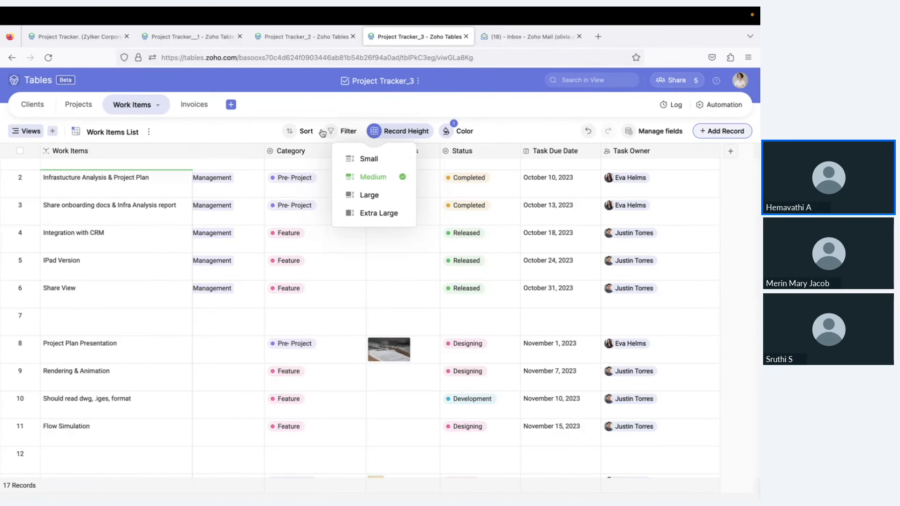
{"action": "left_click", "coordinate": [305, 132]}
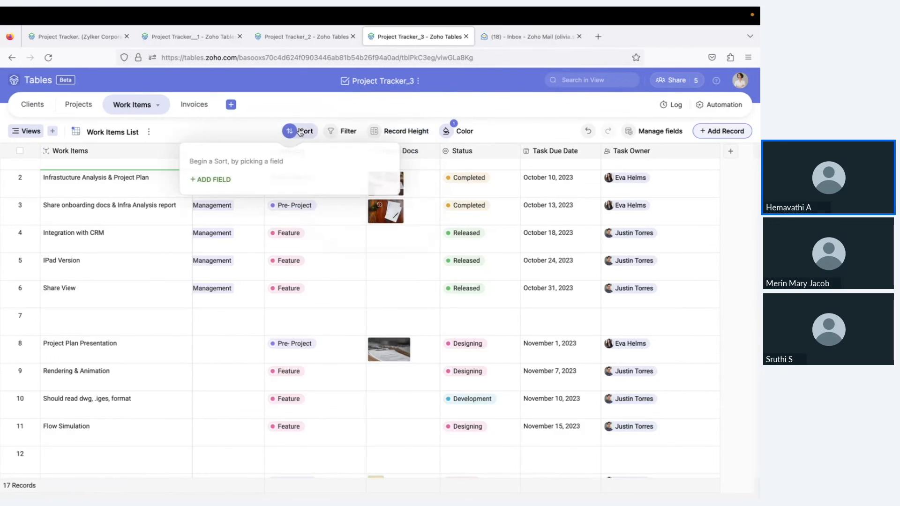
{"action": "left_click", "coordinate": [315, 117]}
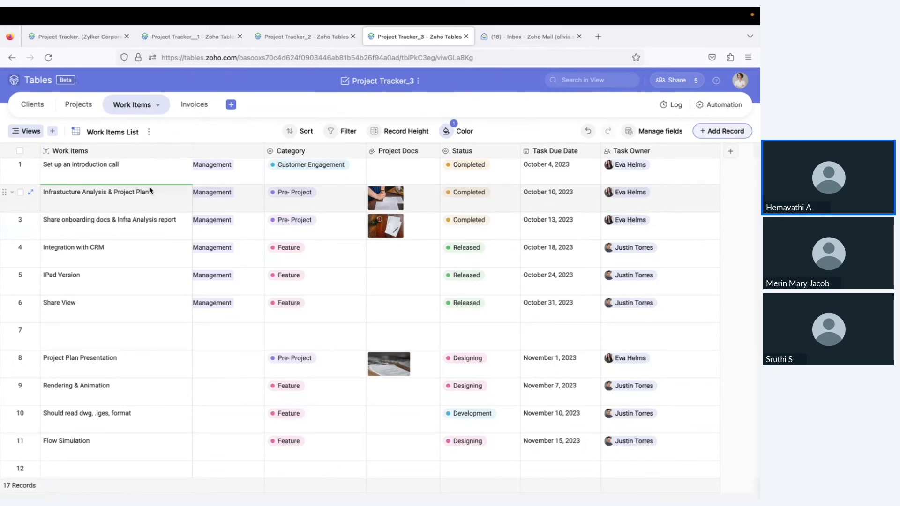
{"action": "left_click", "coordinate": [33, 104]}
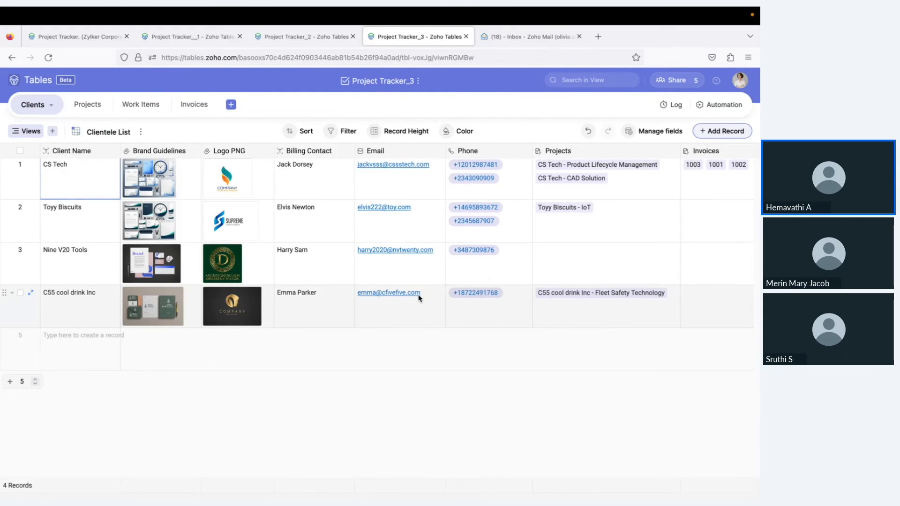
In the Client Gallery card builder, add then remove Brand Guidelines, then open Invoices
{"action": "left_click", "coordinate": [29, 132]}
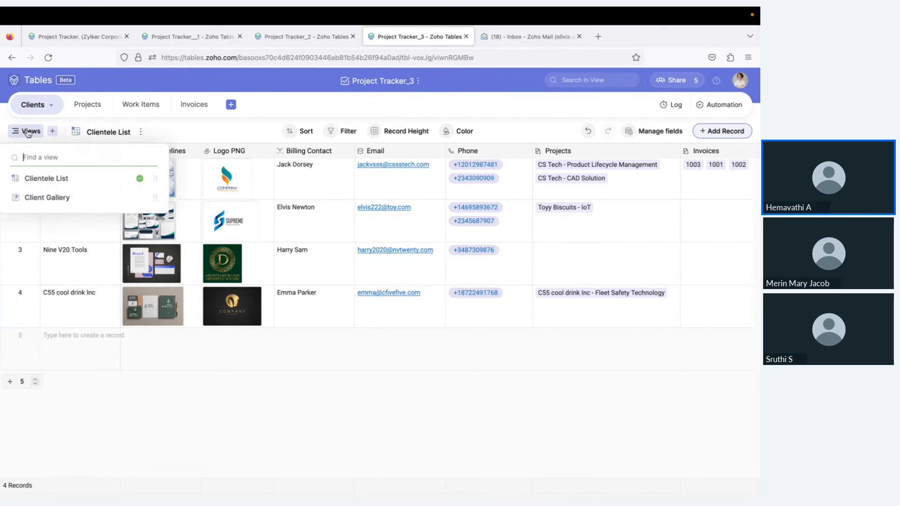
{"action": "left_click", "coordinate": [59, 199]}
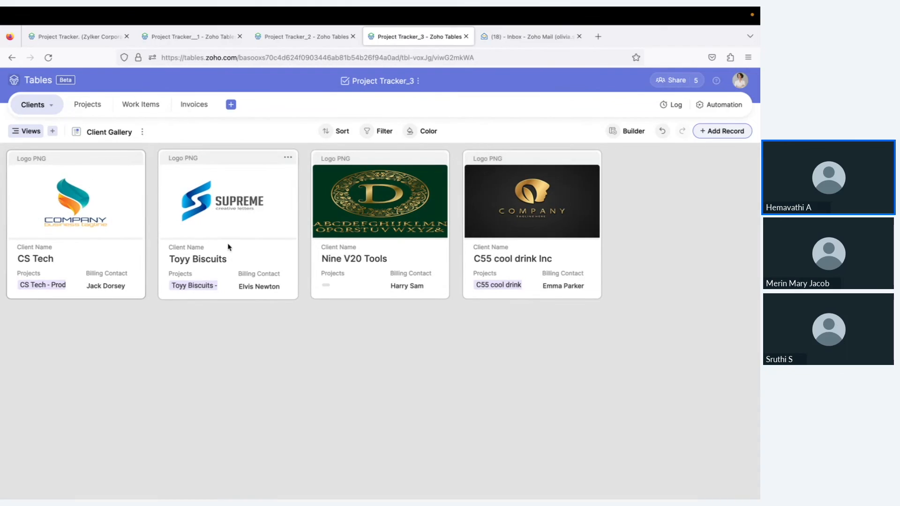
{"action": "left_click", "coordinate": [623, 133]}
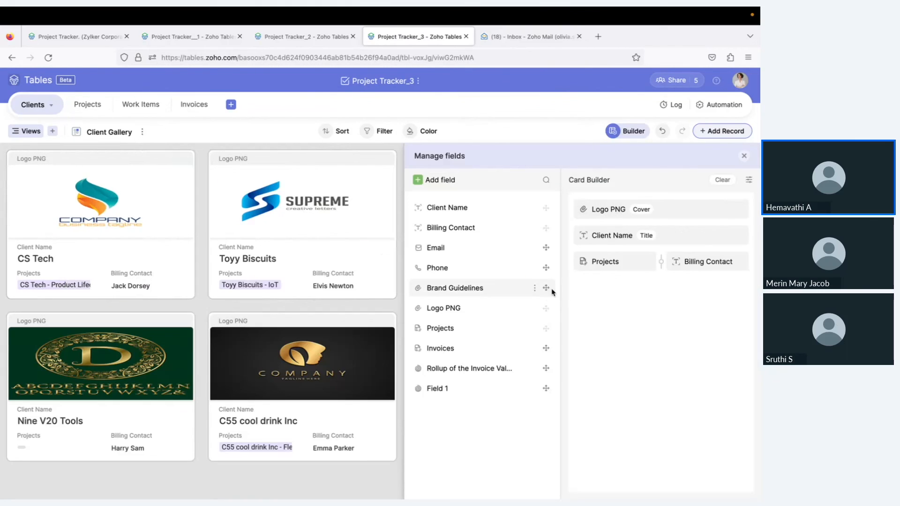
{"action": "left_click_drag", "start_coordinate": [546, 287], "coordinate": [718, 289]}
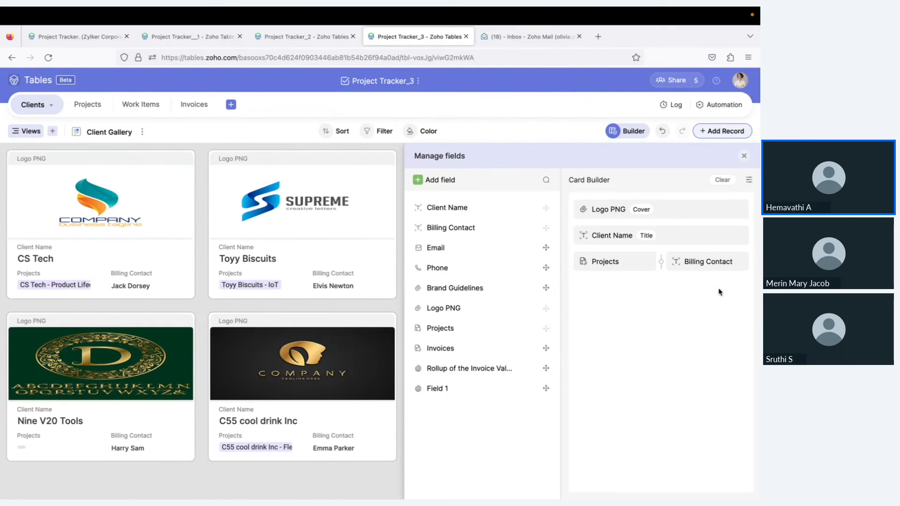
{"action": "left_click", "coordinate": [743, 288]}
{"action": "left_click", "coordinate": [198, 104]}
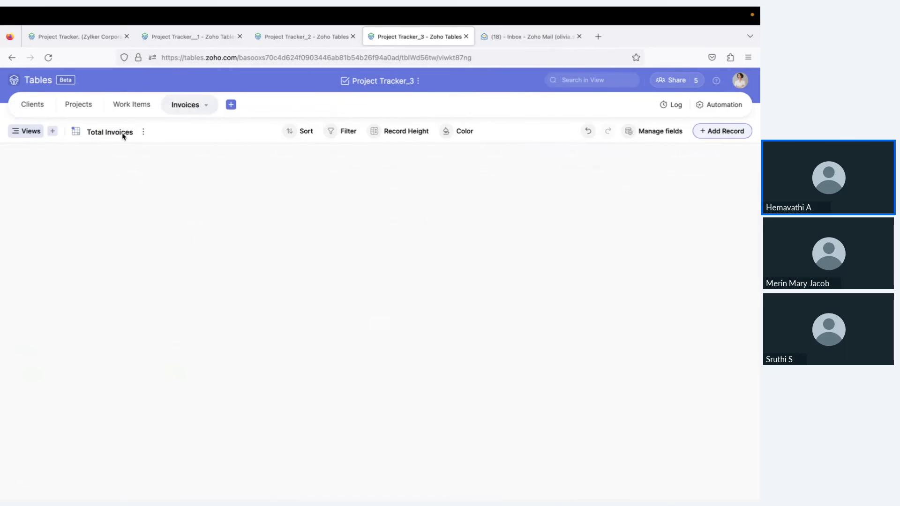
Return to the slideshow and advance to the Zoho Sheet, Tables and Creator product-fit slide
{"action": "key", "text": "ctrl+Left"}
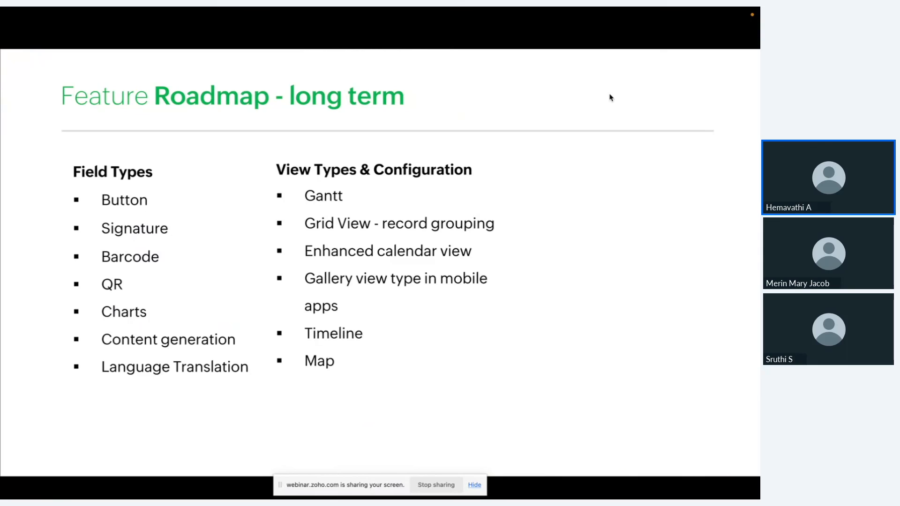
{"action": "key", "text": "Right"}
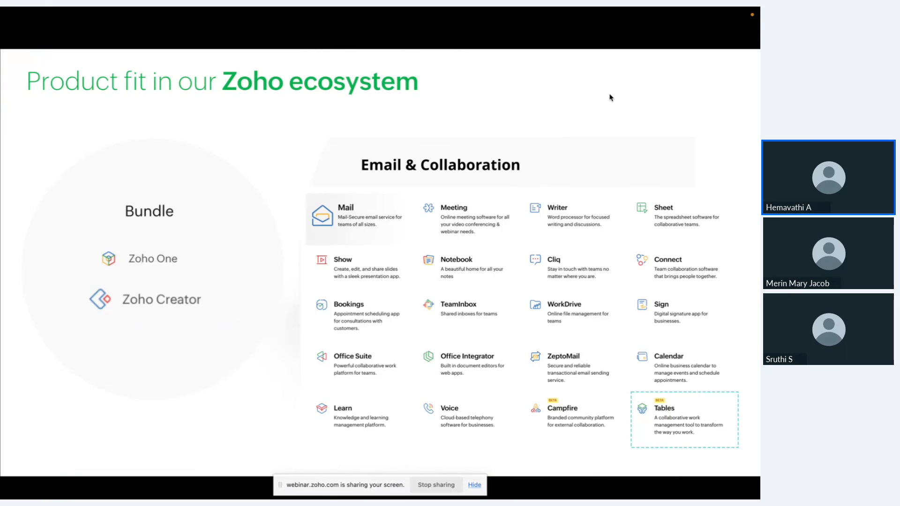
{"action": "key", "text": "Right"}
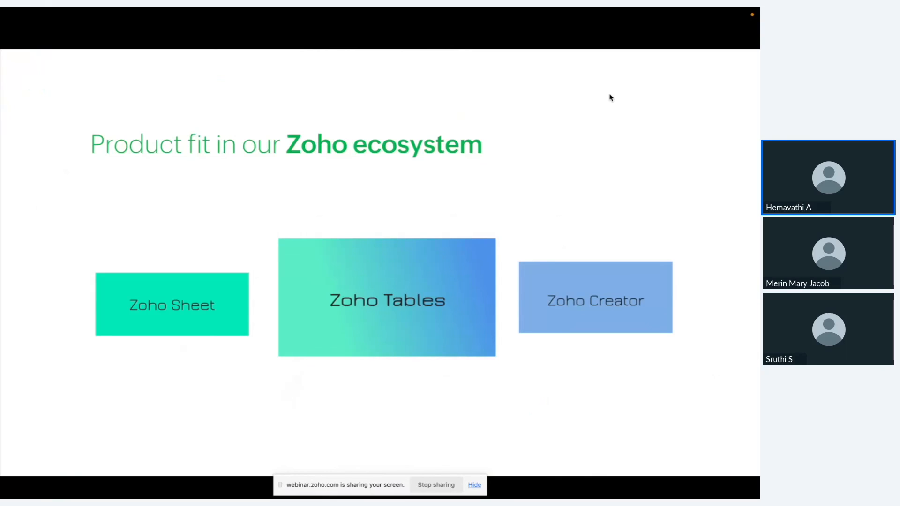